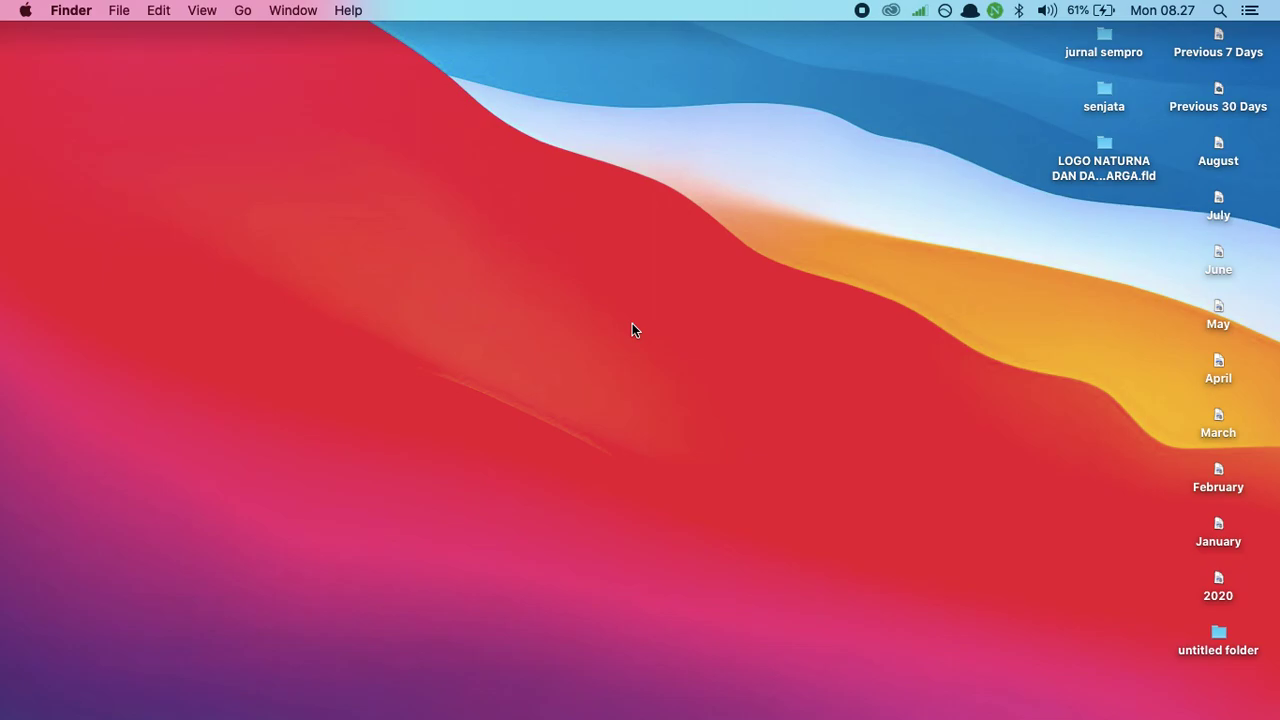
Launch Cisco Packet Tracer, choose to sign in as a guest and close the Safari course page.
{"action": "key", "text": "super+space"}
{"action": "type", "text": "cisc"}
{"action": "key", "text": "Return"}
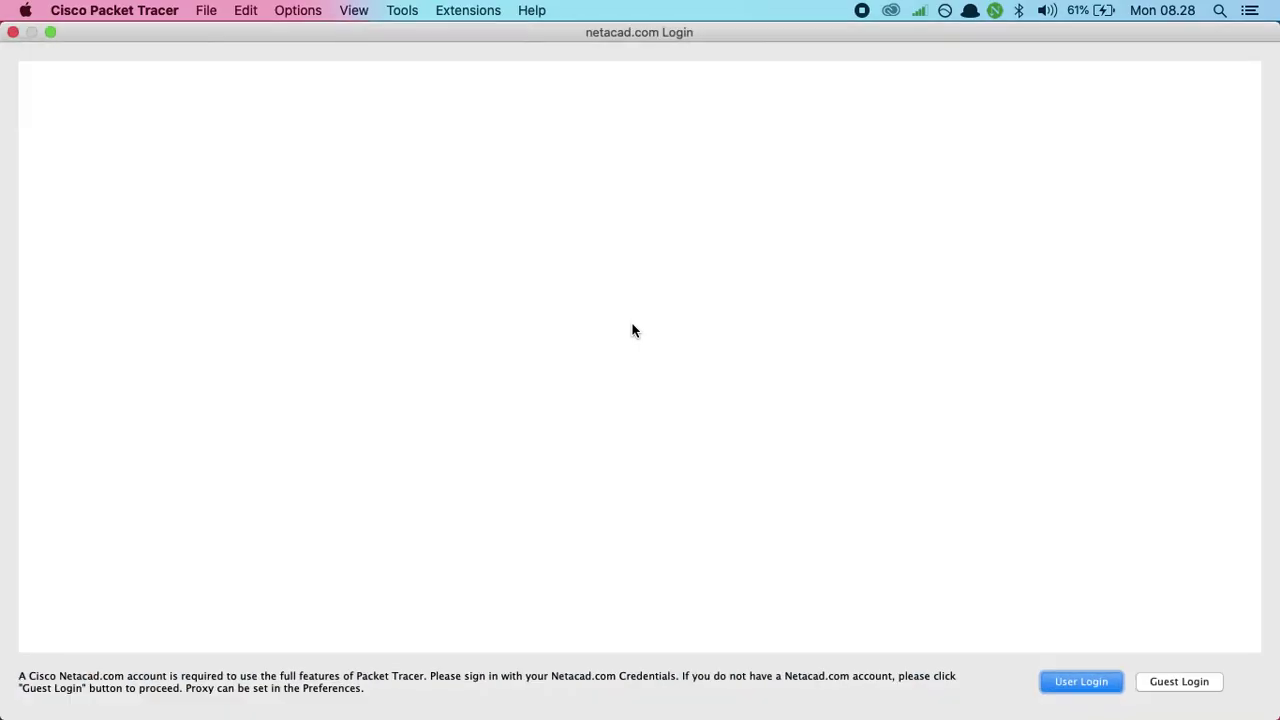
{"action": "left_click", "coordinate": [1186, 692]}
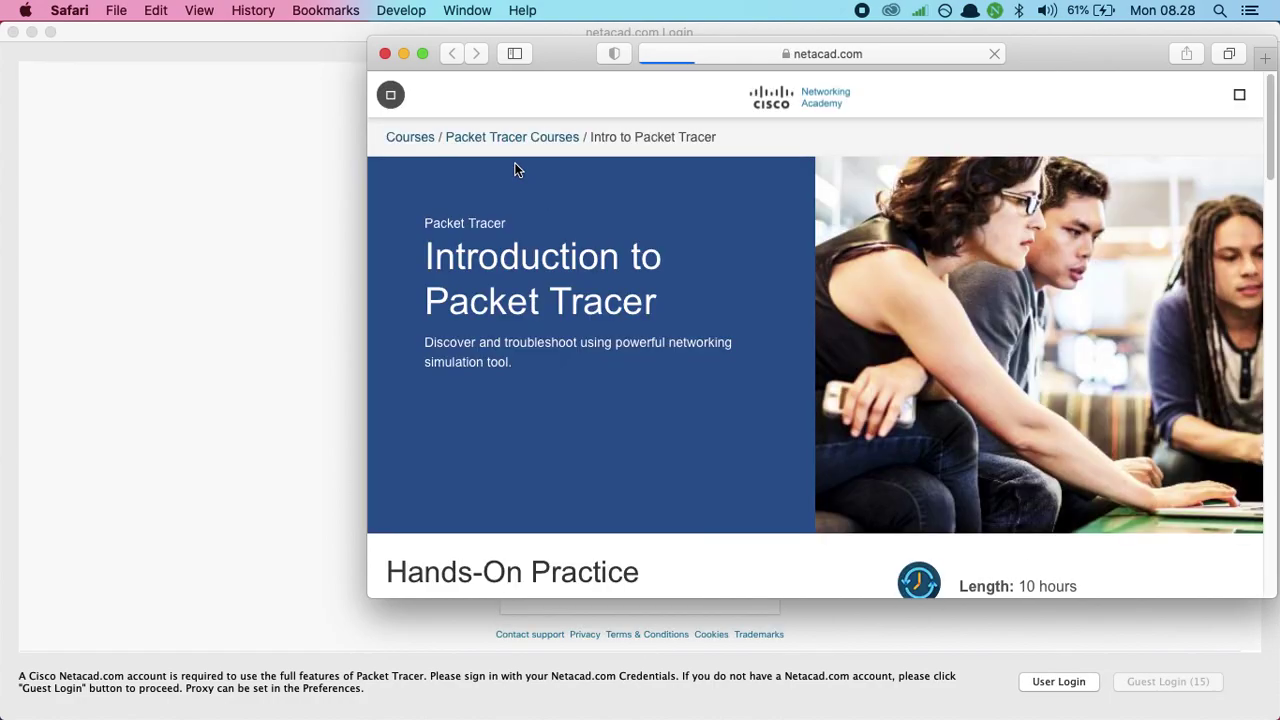
{"action": "left_click", "coordinate": [385, 53]}
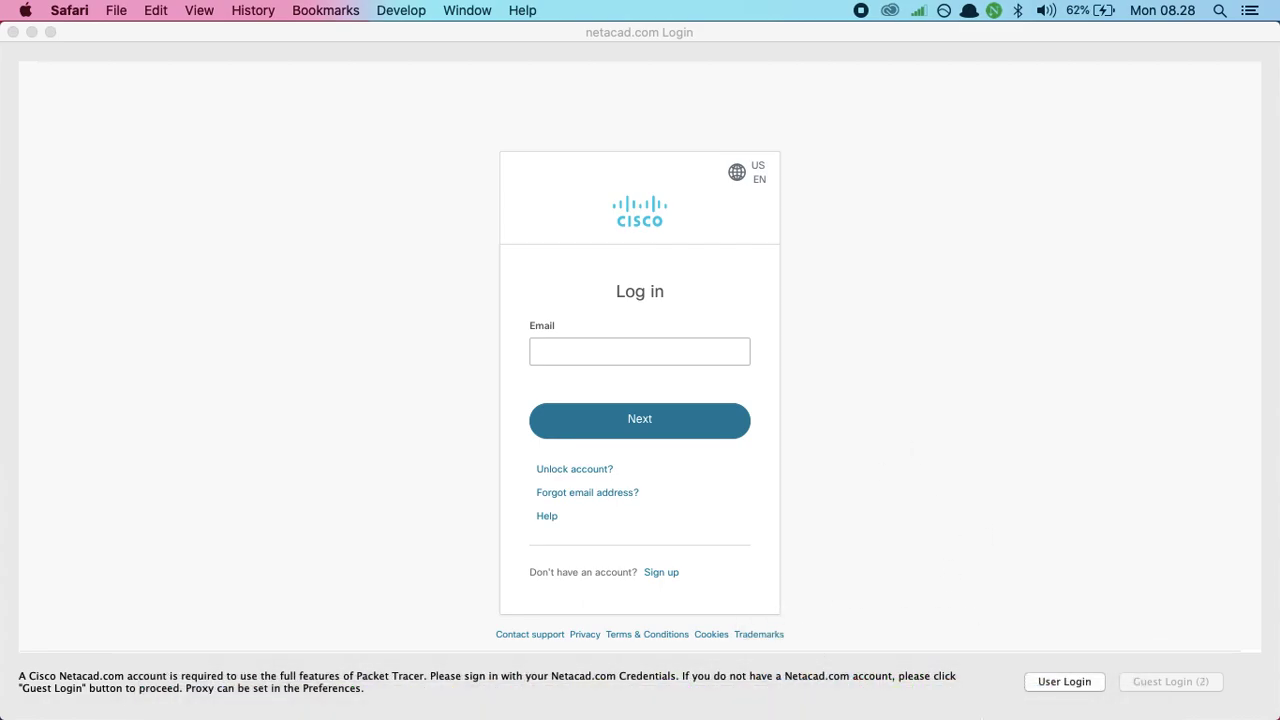
Open the MODUL_3_JARKOM document in Preview and read the objectives, routing definition and Konsep Dasar Routing section on page 2.
{"action": "mouse_move", "coordinate": [942, 716]}
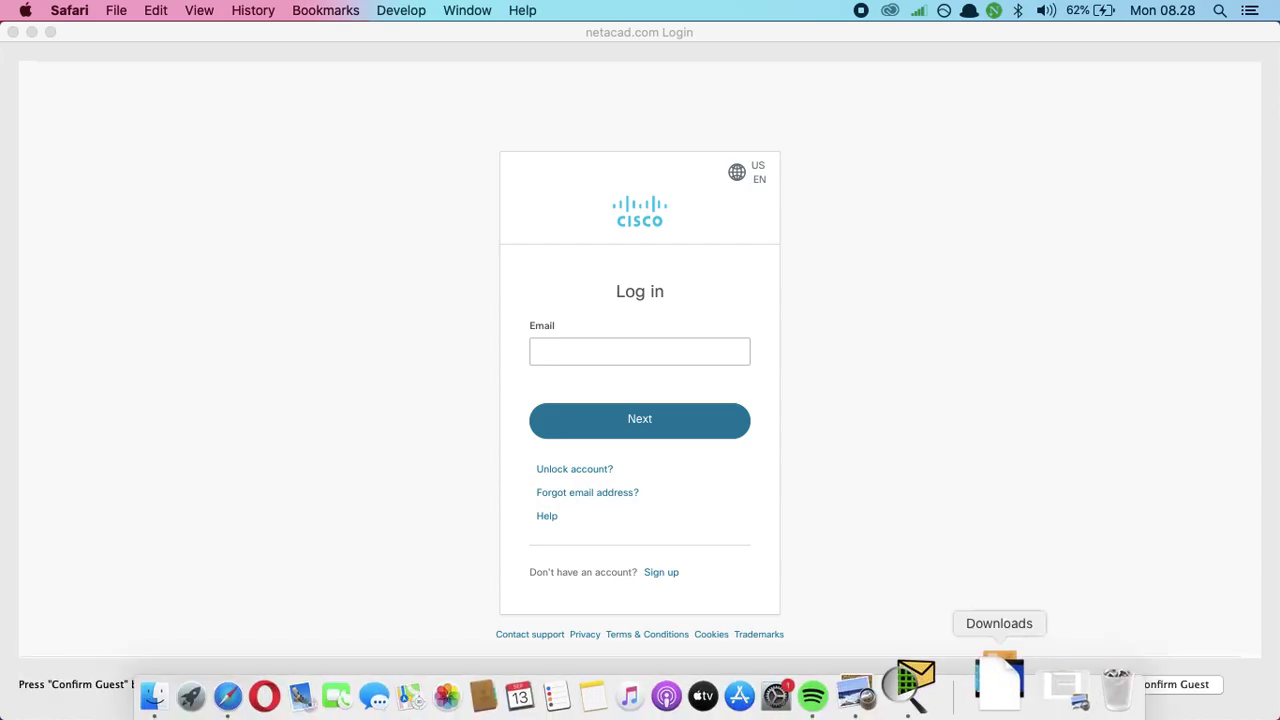
{"action": "left_click", "coordinate": [975, 688]}
{"action": "scroll", "coordinate": [626, 352], "scroll_direction": "up", "scroll_amount": 10}
{"action": "scroll", "coordinate": [626, 352], "scroll_direction": "up", "scroll_amount": 5}
{"action": "scroll", "coordinate": [626, 352], "scroll_direction": "down", "scroll_amount": 6}
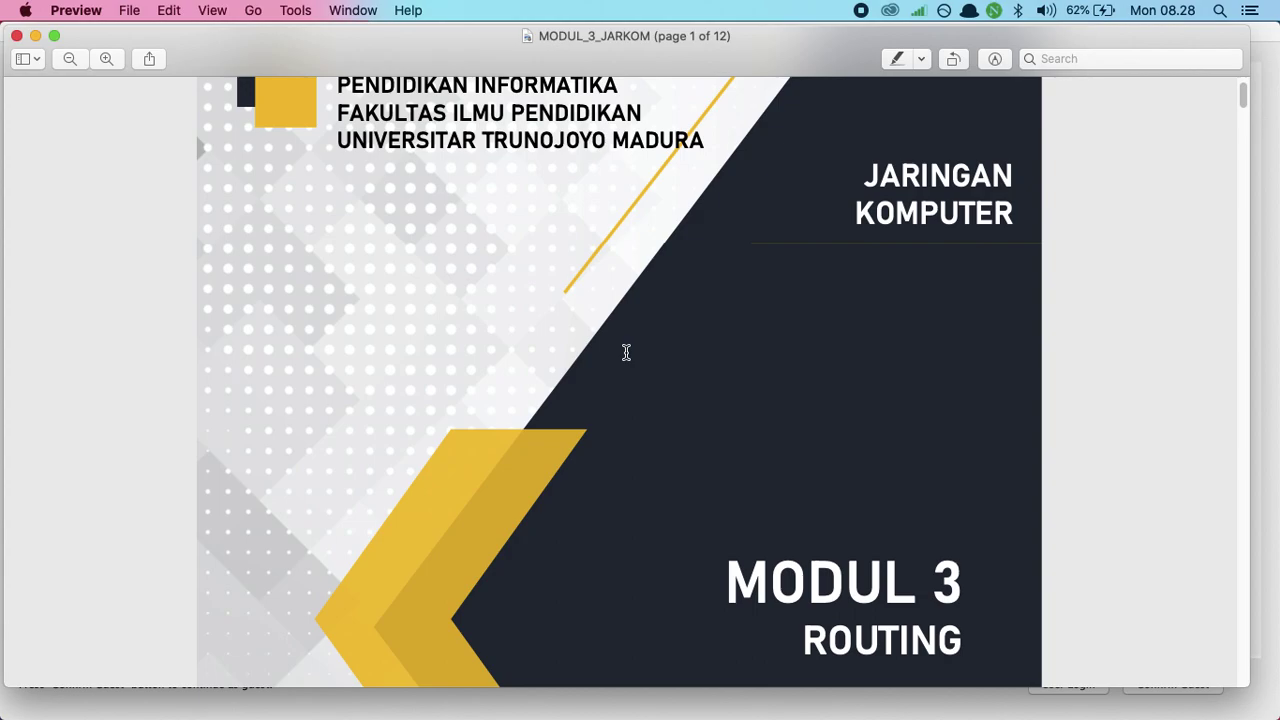
{"action": "scroll", "coordinate": [626, 352], "scroll_direction": "down", "scroll_amount": 15}
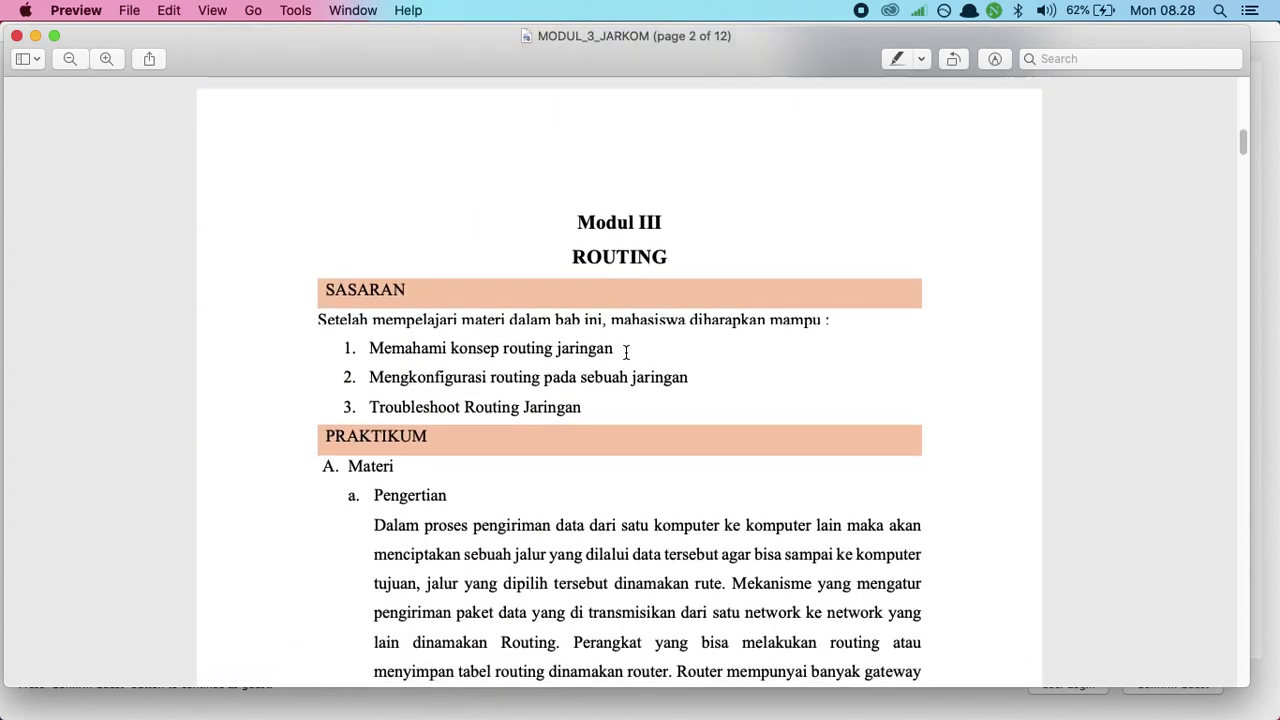
{"action": "scroll", "coordinate": [626, 352], "scroll_direction": "down", "scroll_amount": 3}
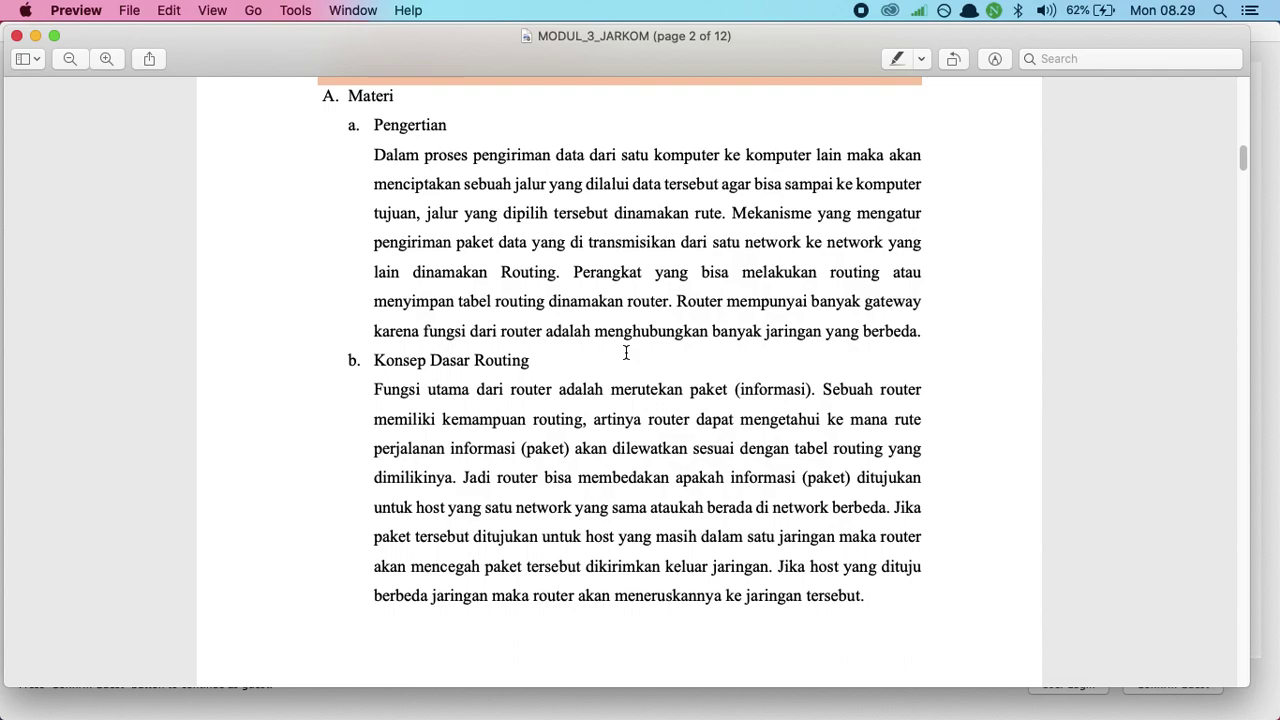
{"action": "scroll", "coordinate": [626, 352], "scroll_direction": "down", "scroll_amount": 2}
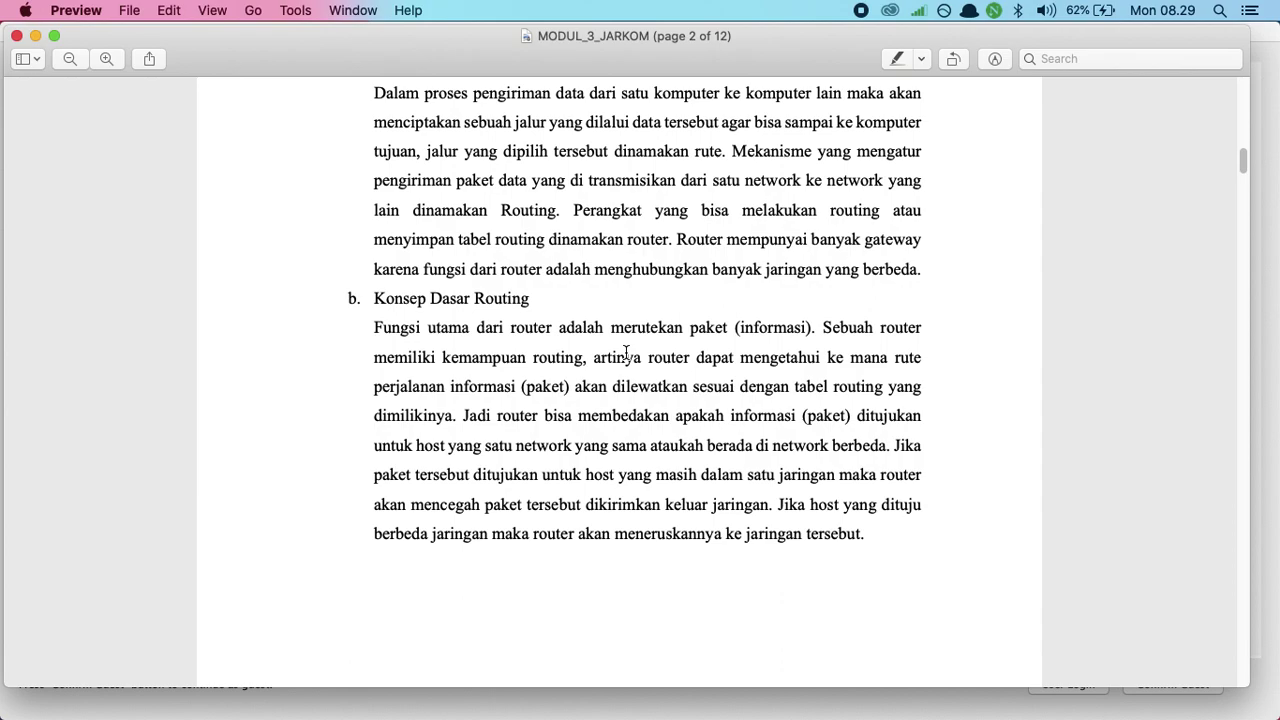
{"action": "scroll", "coordinate": [626, 352], "scroll_direction": "down", "scroll_amount": 1}
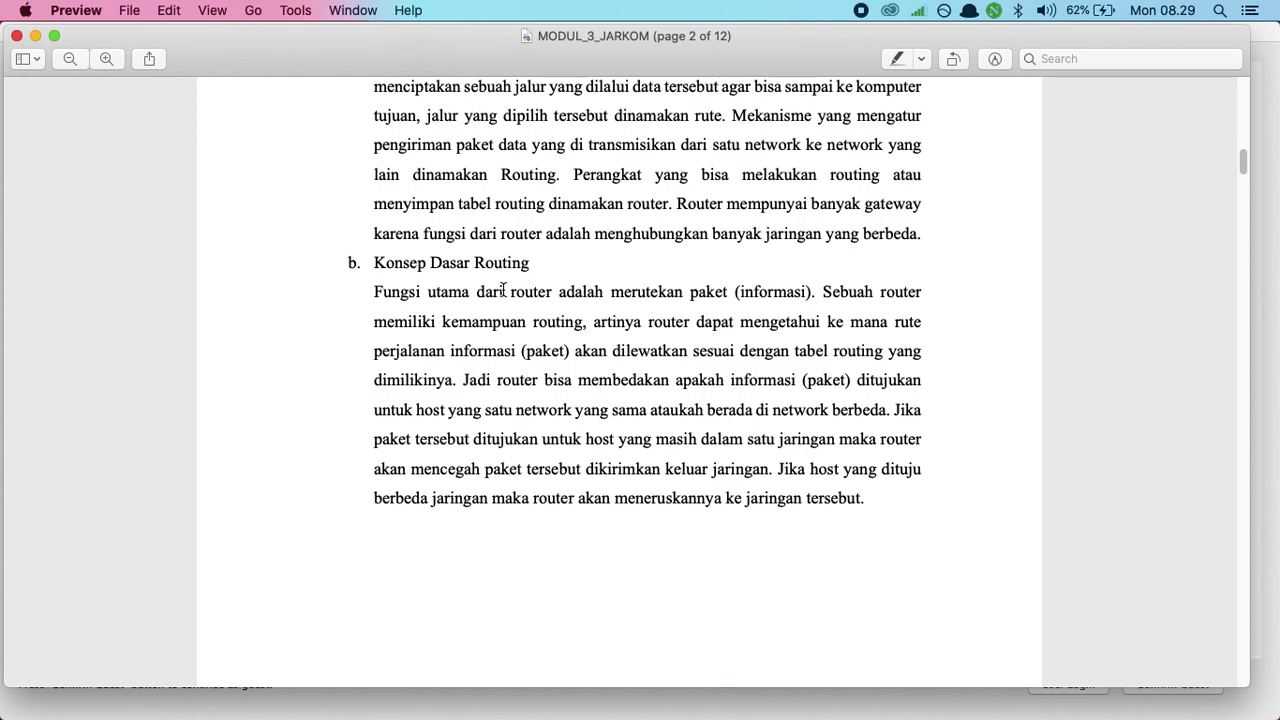
{"action": "left_click_drag", "start_coordinate": [894, 321], "coordinate": [934, 322]}
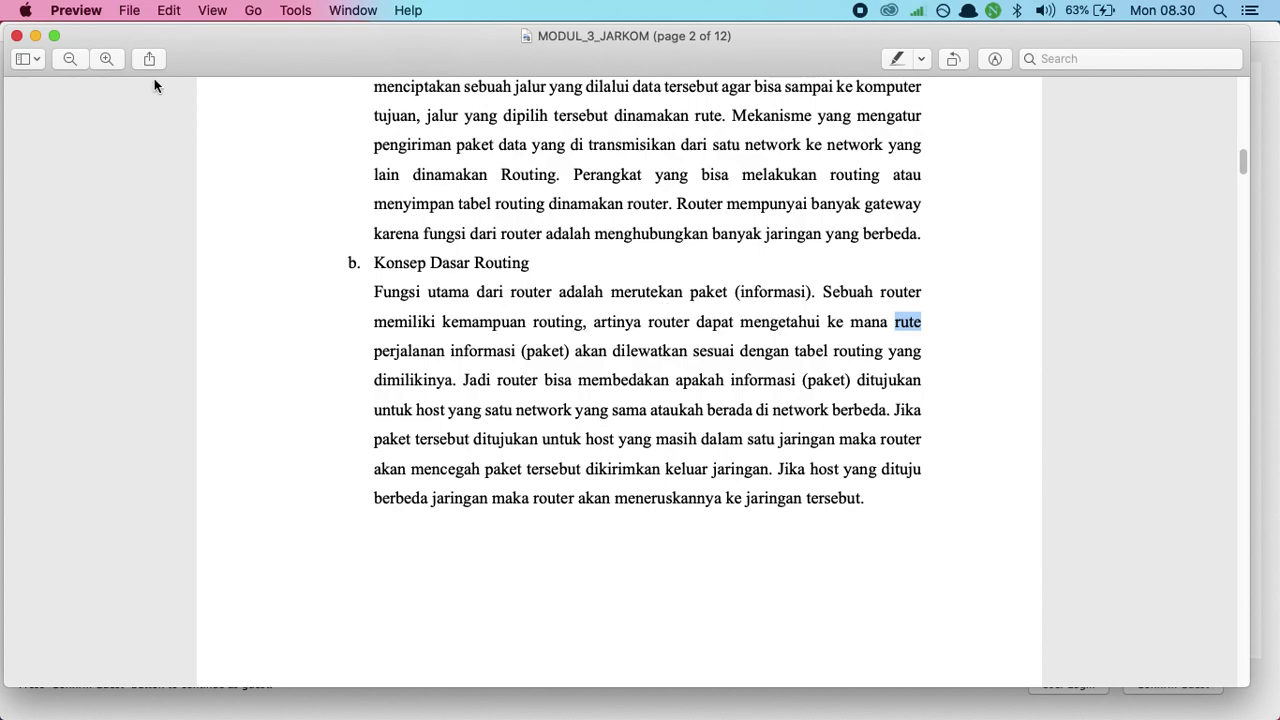
Minimise the module document and confirm the guest login in Cisco Packet Tracer.
{"action": "left_click", "coordinate": [35, 36]}
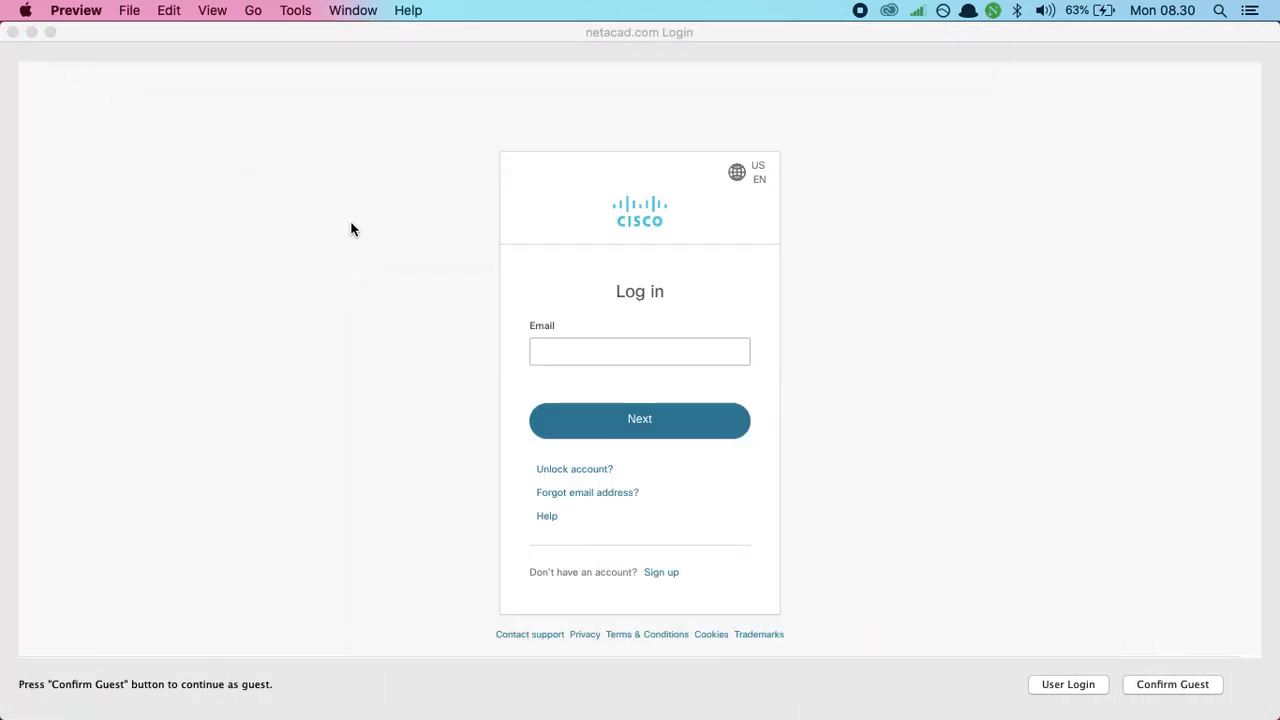
{"action": "left_click", "coordinate": [1166, 685]}
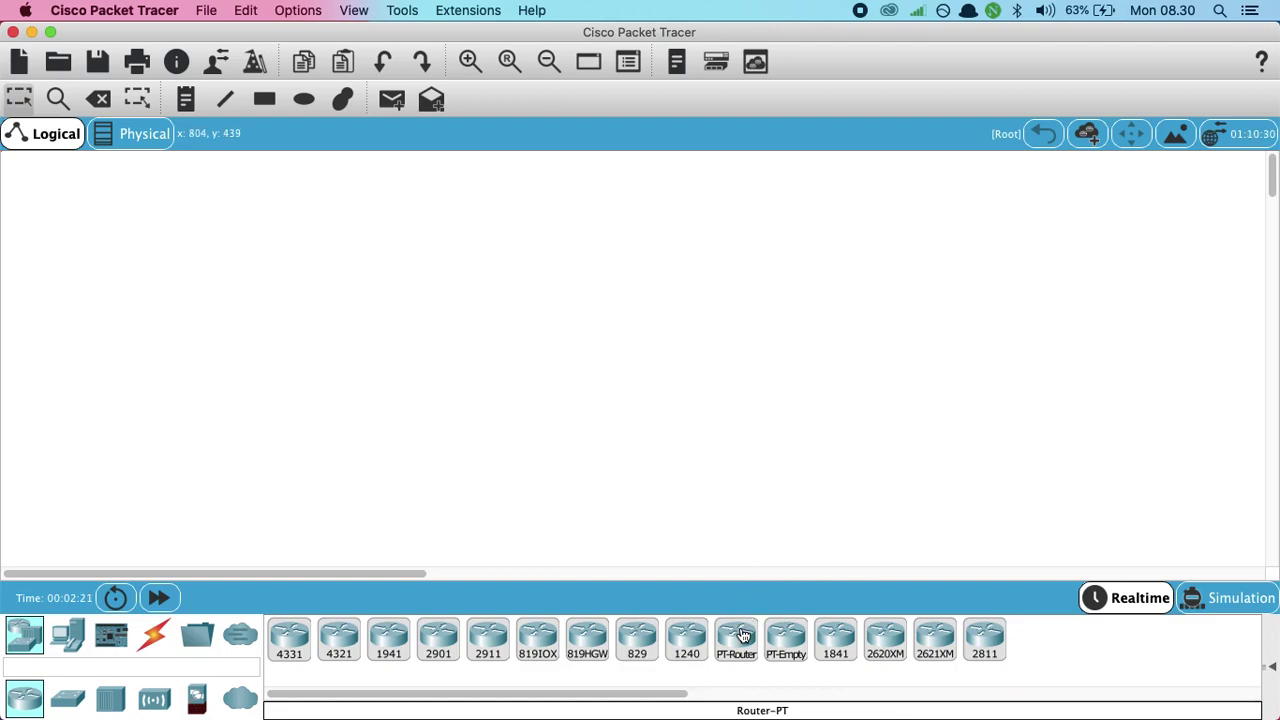
Place two PT-Router devices side by side in the workspace with one PT-Switch below each router.
{"action": "left_click_drag", "start_coordinate": [740, 648], "coordinate": [400, 277]}
{"action": "left_click_drag", "start_coordinate": [738, 648], "coordinate": [579, 276]}
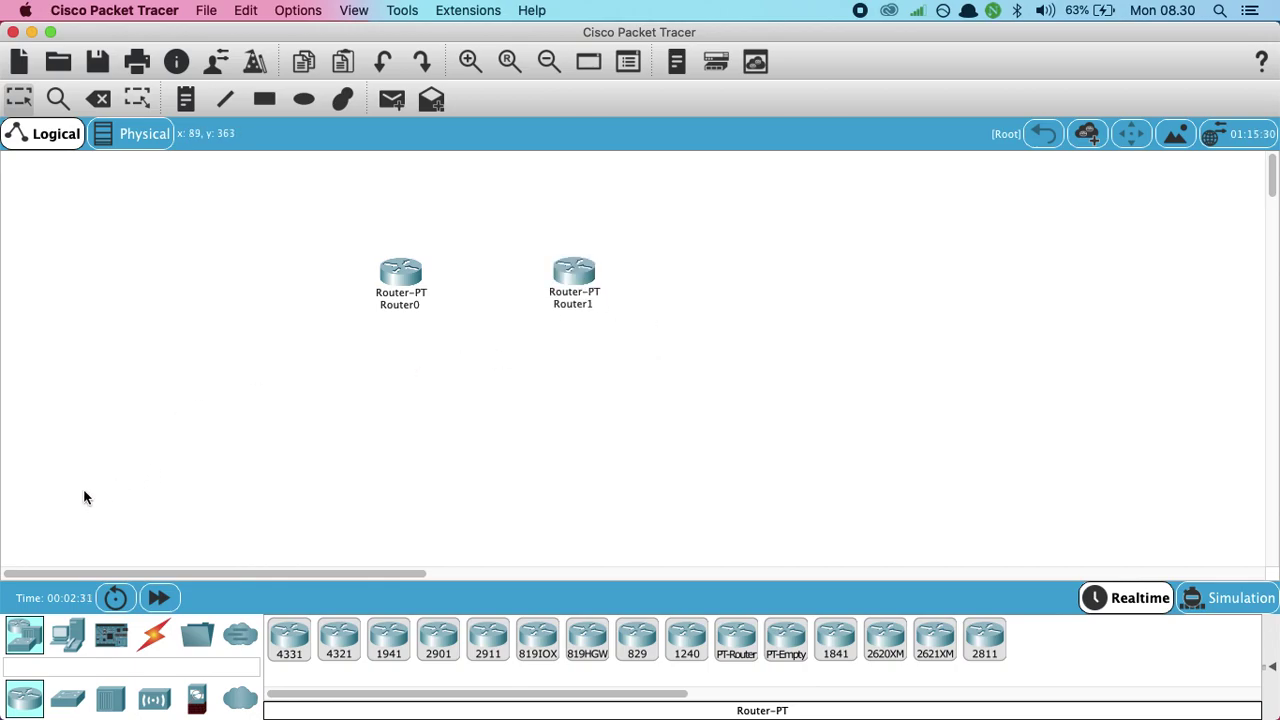
{"action": "left_click", "coordinate": [77, 700]}
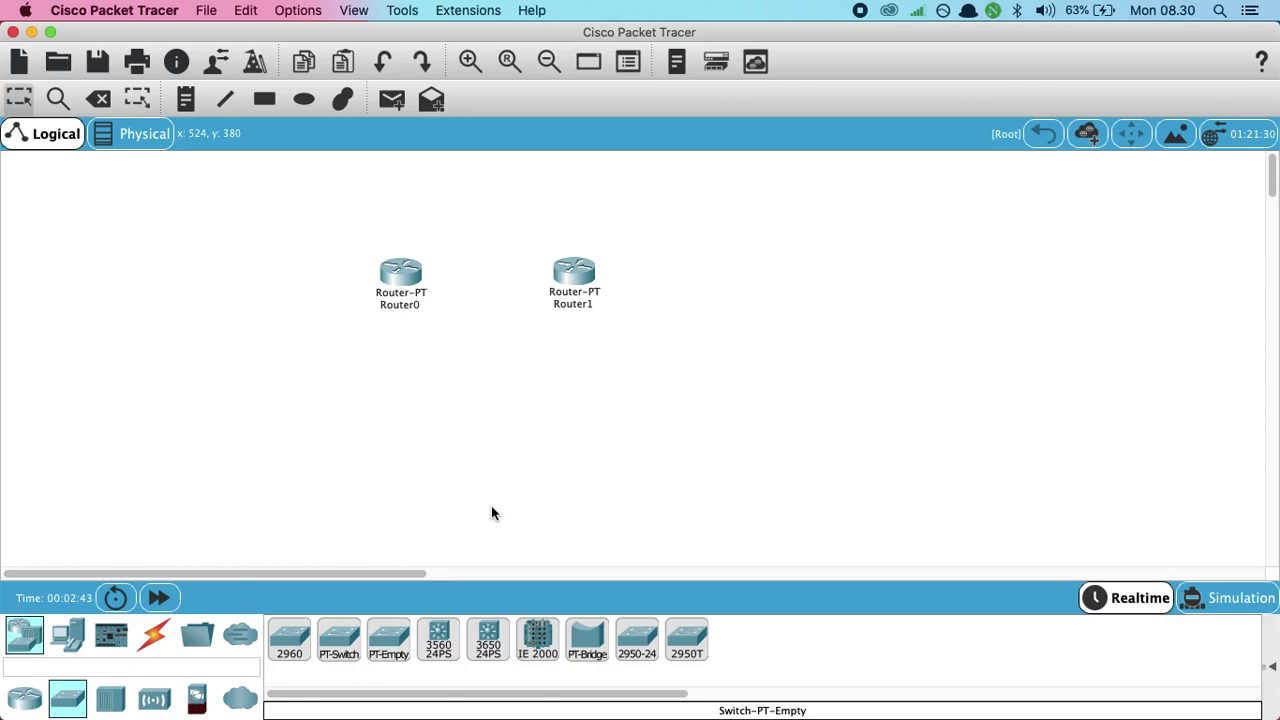
{"action": "left_click_drag", "start_coordinate": [340, 643], "coordinate": [382, 505]}
{"action": "left_click_drag", "start_coordinate": [380, 413], "coordinate": [380, 413]}
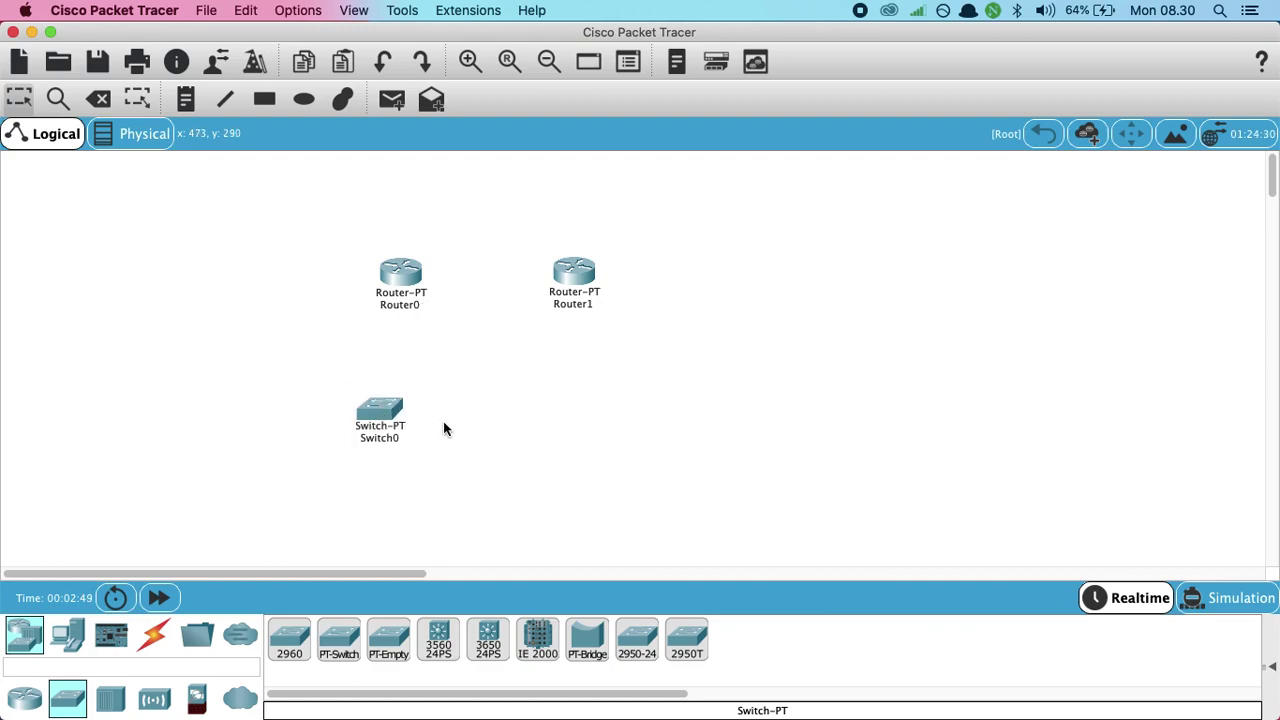
{"action": "left_click_drag", "start_coordinate": [347, 641], "coordinate": [588, 400]}
{"action": "left_click_drag", "start_coordinate": [384, 407], "coordinate": [405, 392]}
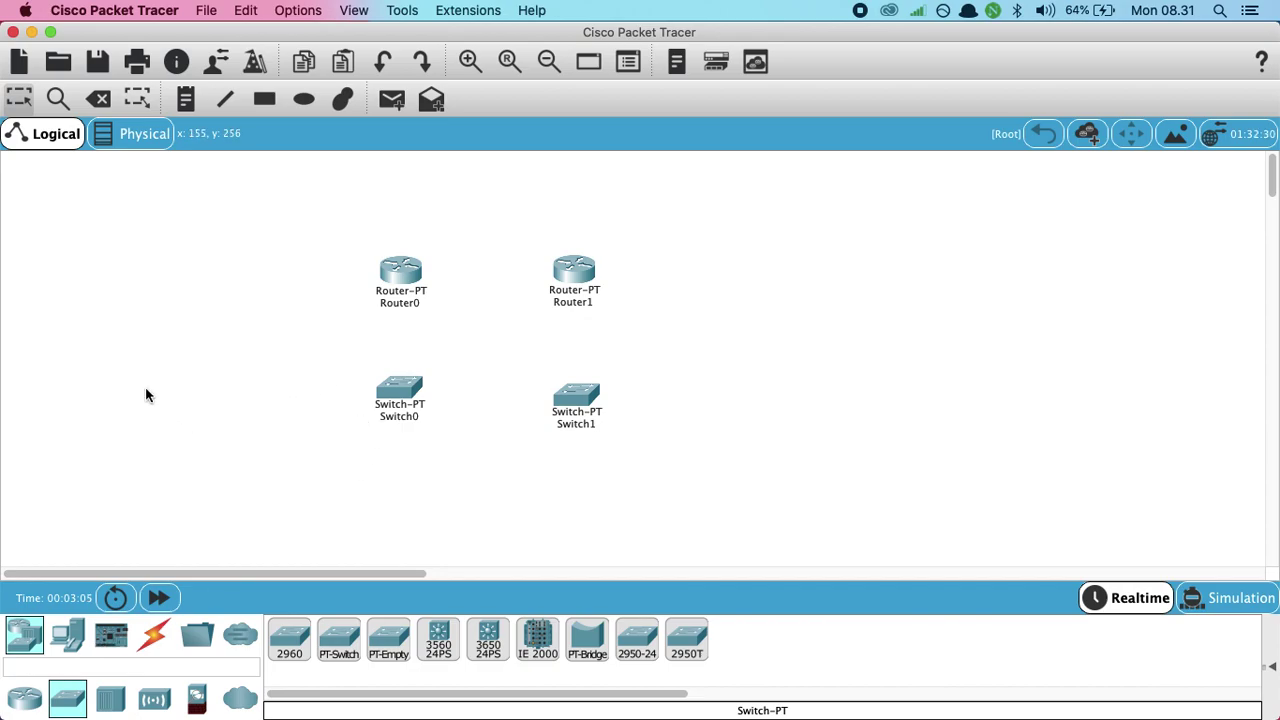
Place one PC on the outer side of each switch and show the available connection cables.
{"action": "left_click", "coordinate": [67, 637]}
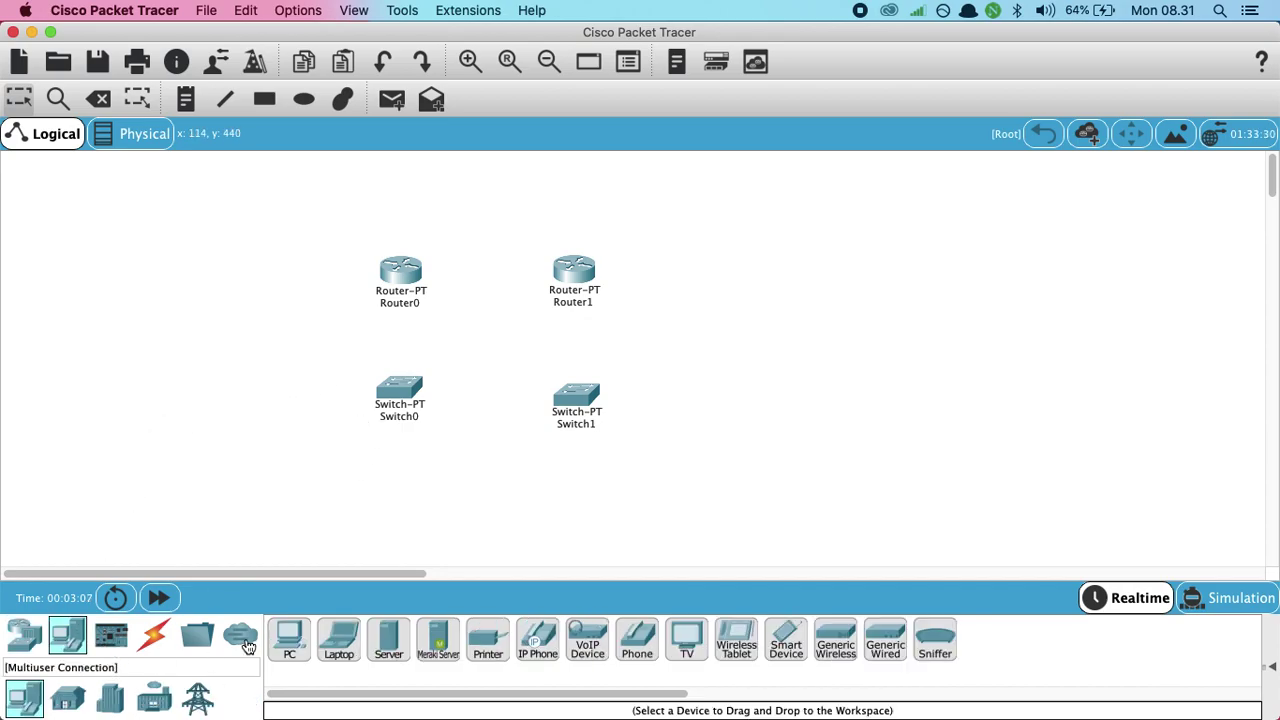
{"action": "left_click", "coordinate": [289, 640]}
{"action": "left_click", "coordinate": [272, 410]}
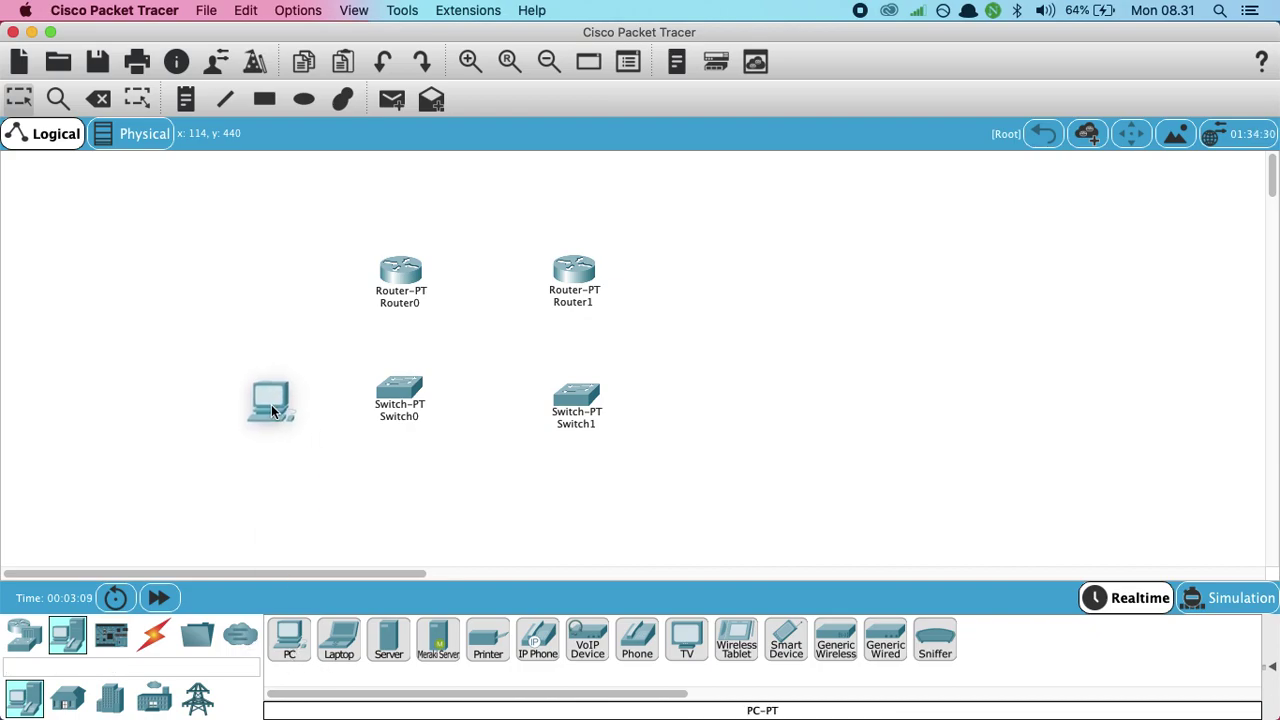
{"action": "left_click", "coordinate": [289, 640]}
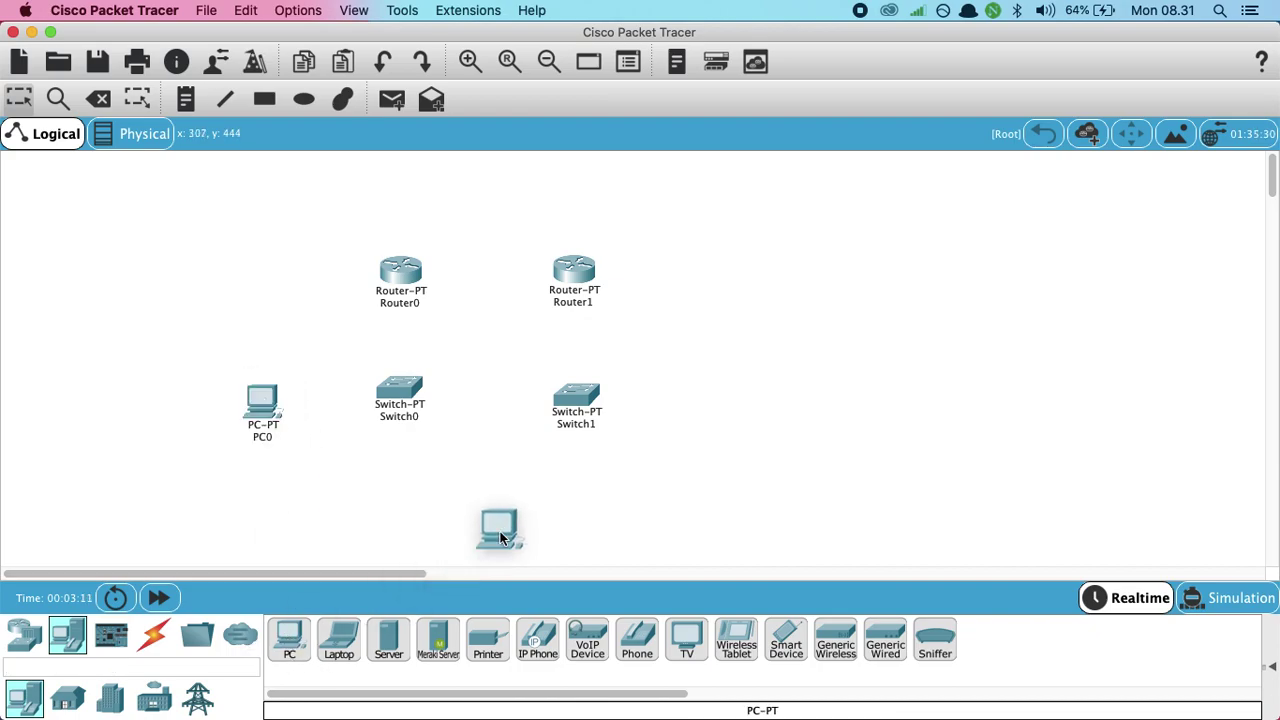
{"action": "left_click", "coordinate": [724, 402]}
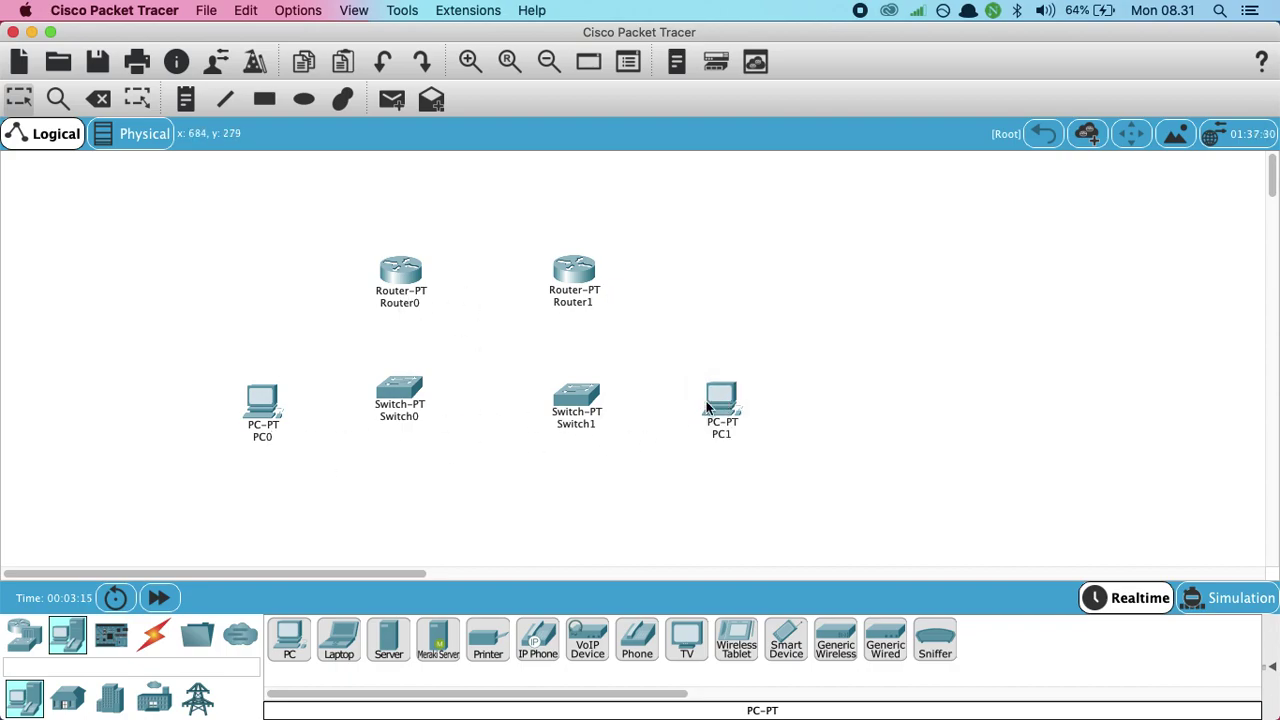
{"action": "left_click", "coordinate": [155, 637]}
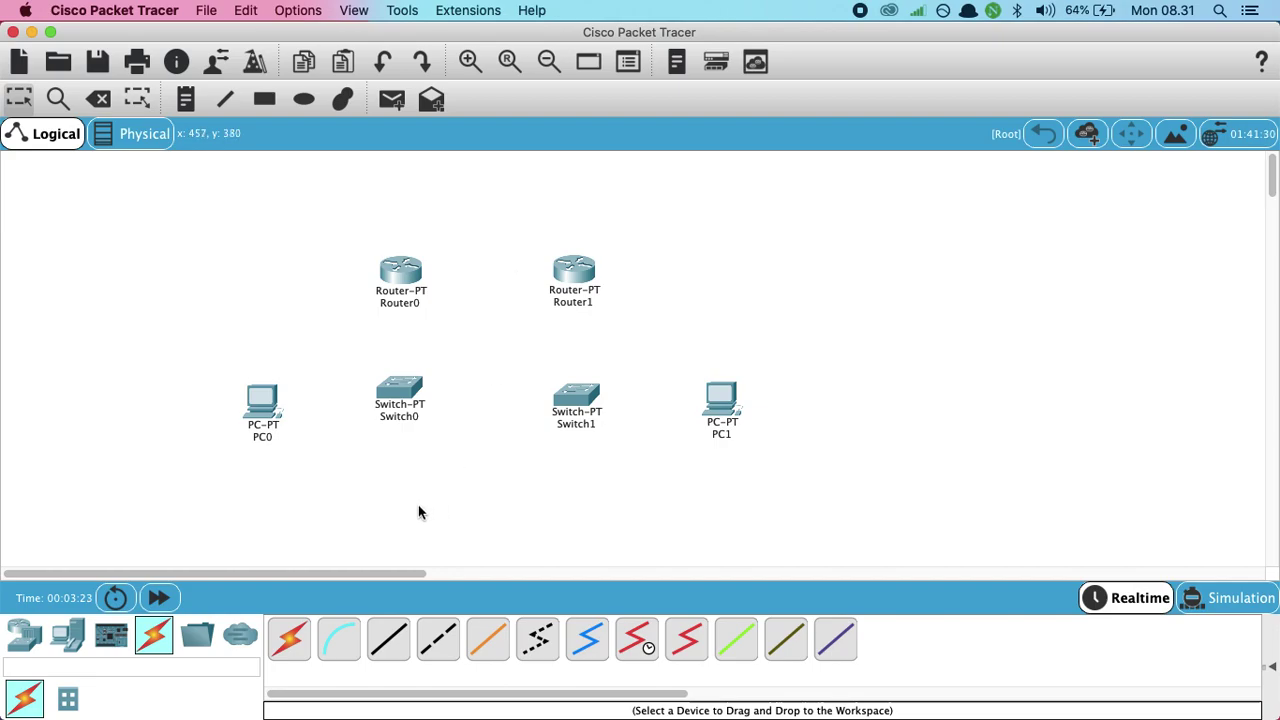
{"action": "left_click", "coordinate": [300, 640]}
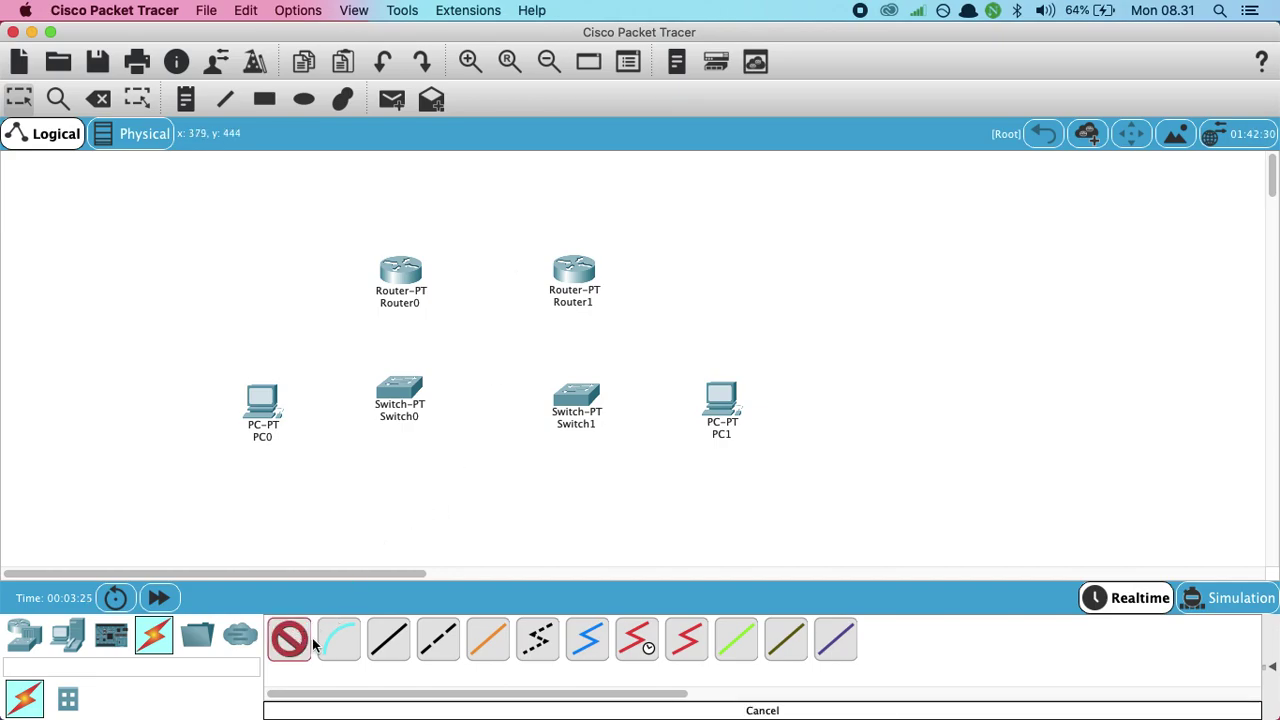
{"action": "left_click", "coordinate": [422, 262]}
{"action": "left_click", "coordinate": [575, 270]}
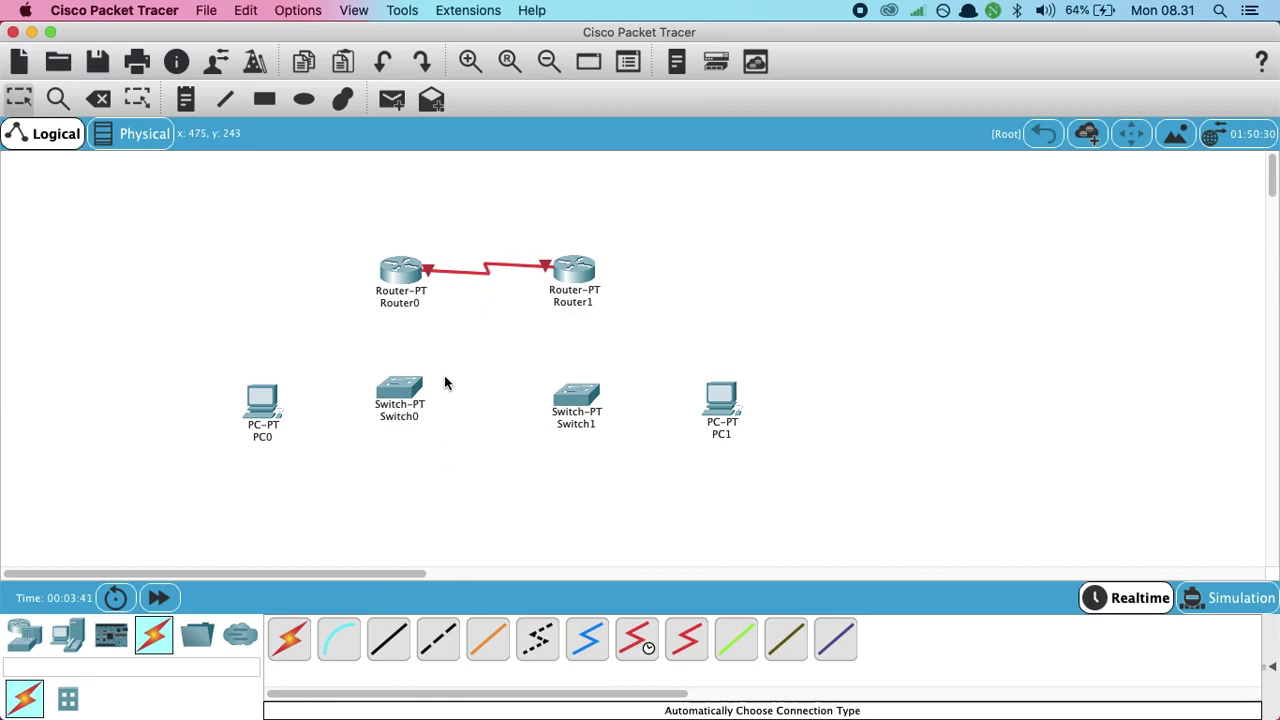
{"action": "left_click", "coordinate": [100, 100]}
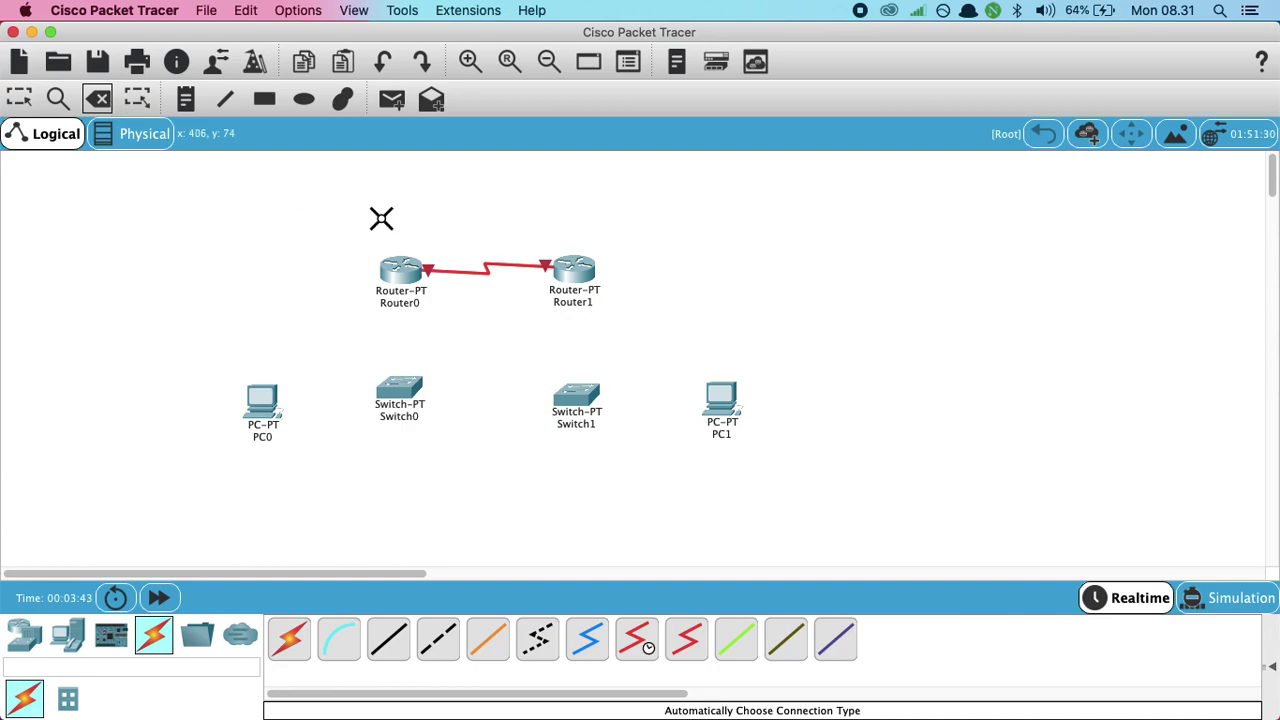
{"action": "left_click", "coordinate": [498, 266]}
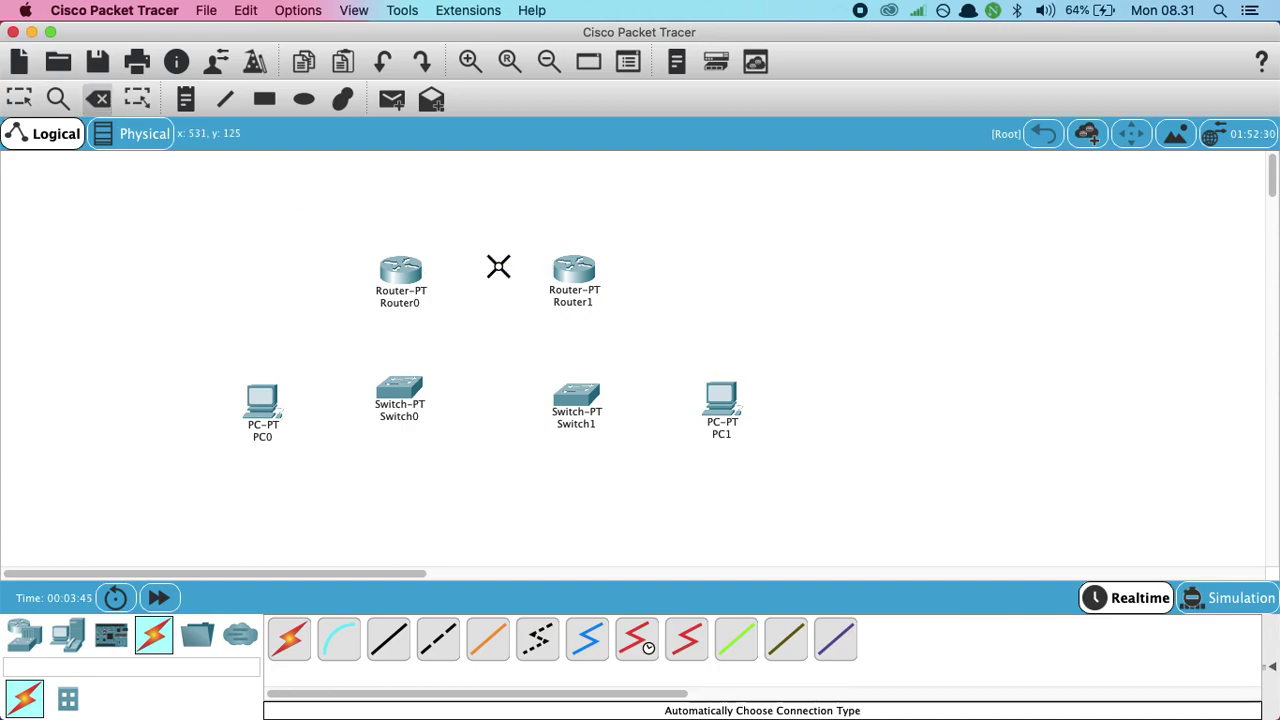
{"action": "left_click", "coordinate": [20, 100]}
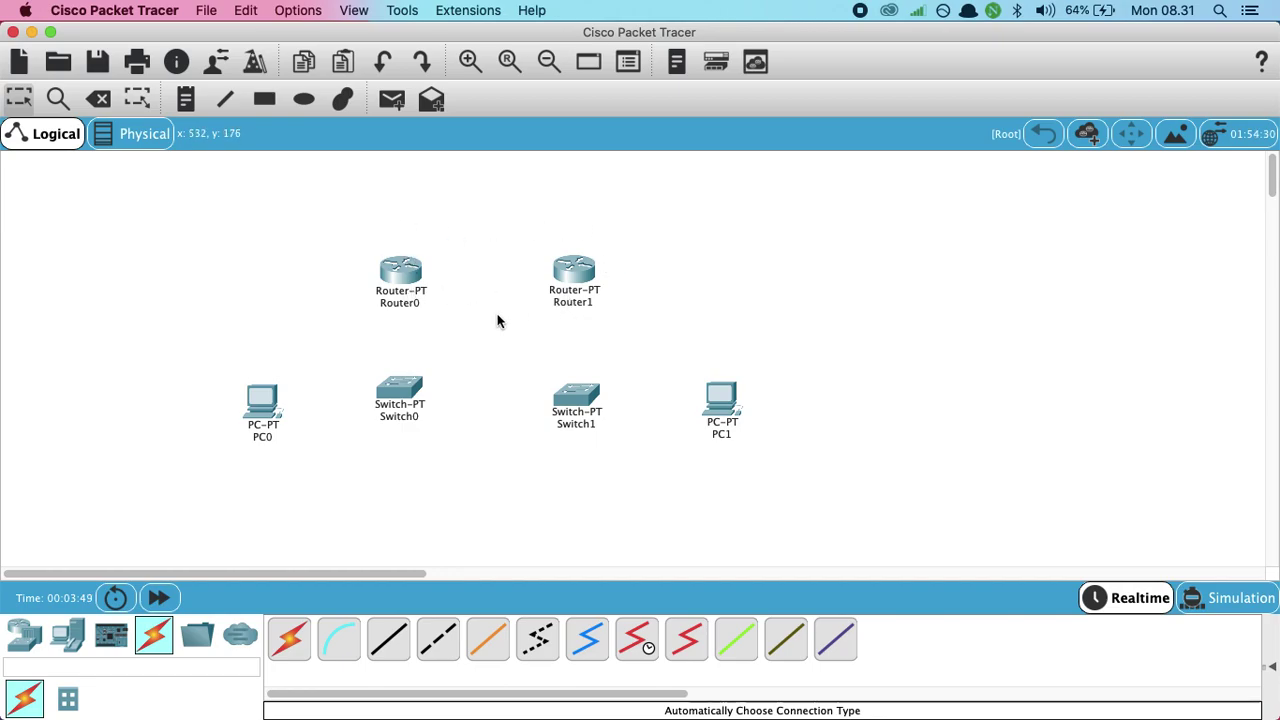
Connect Router0's FastEthernet0/0 to Router1's FastEthernet0/0 with a Copper Cross-Over cable.
{"action": "left_click", "coordinate": [440, 645]}
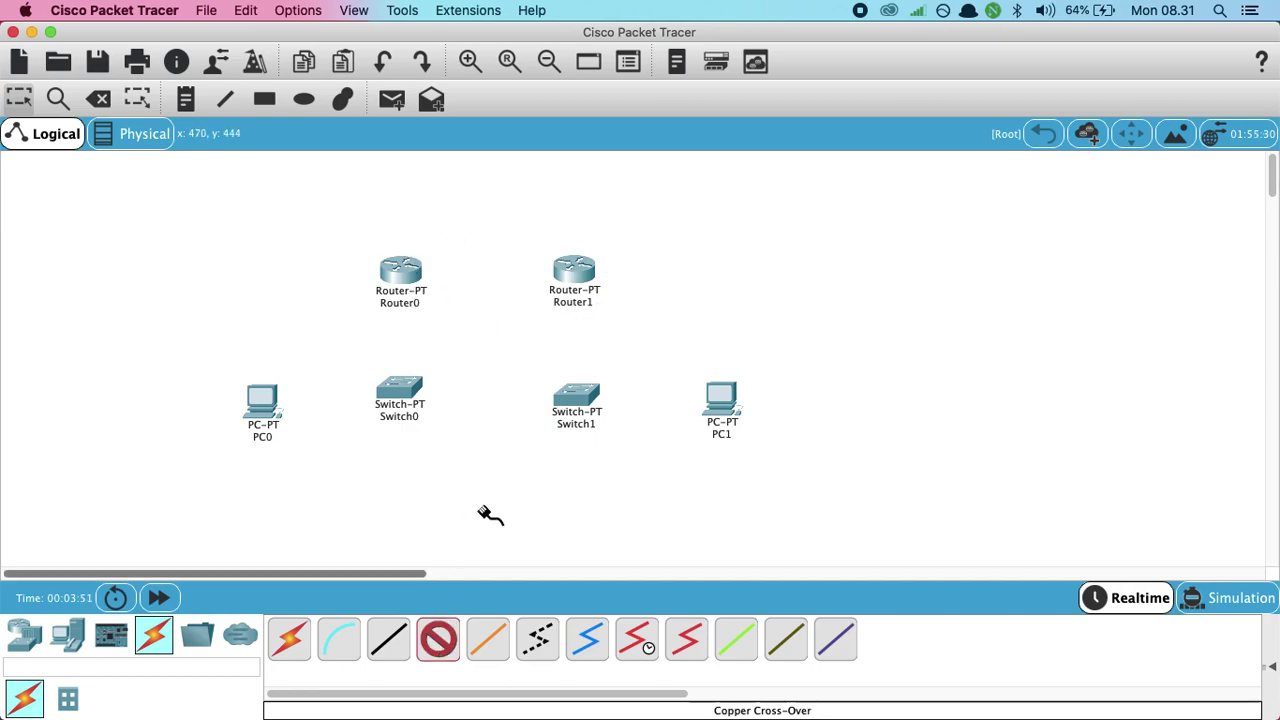
{"action": "left_click", "coordinate": [404, 262]}
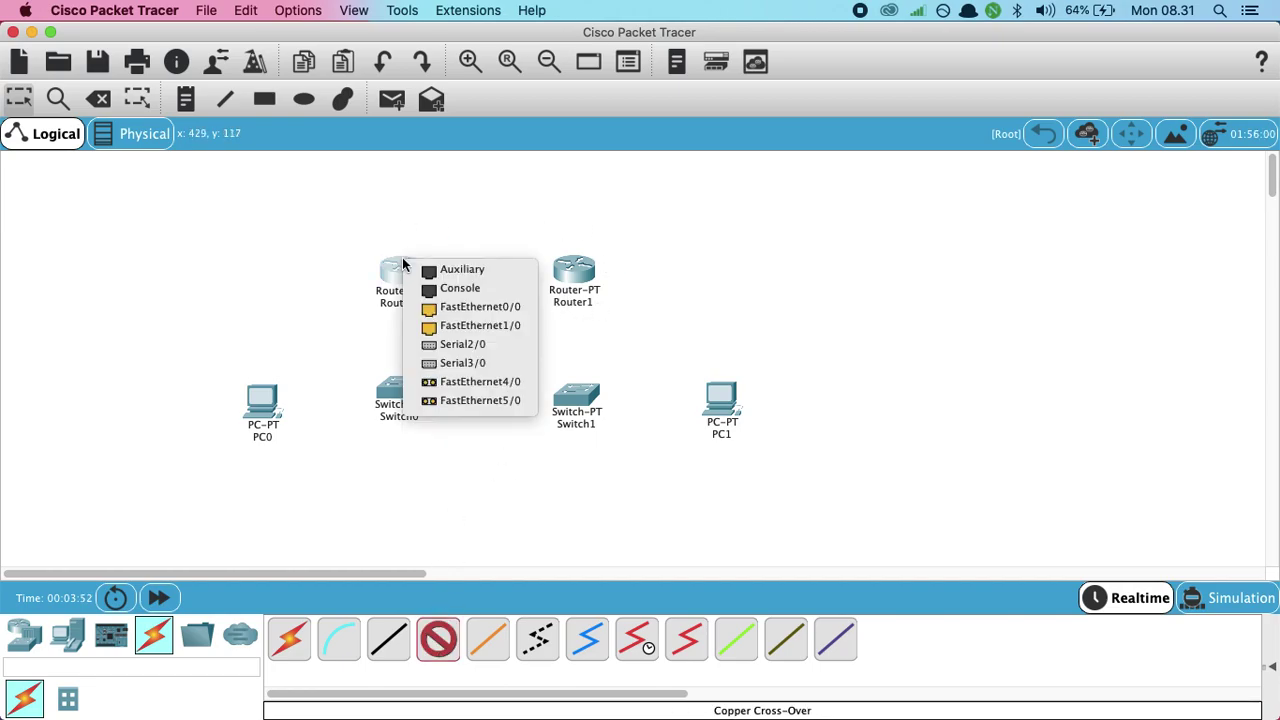
{"action": "left_click", "coordinate": [487, 310]}
{"action": "left_click", "coordinate": [575, 268]}
{"action": "left_click", "coordinate": [607, 316]}
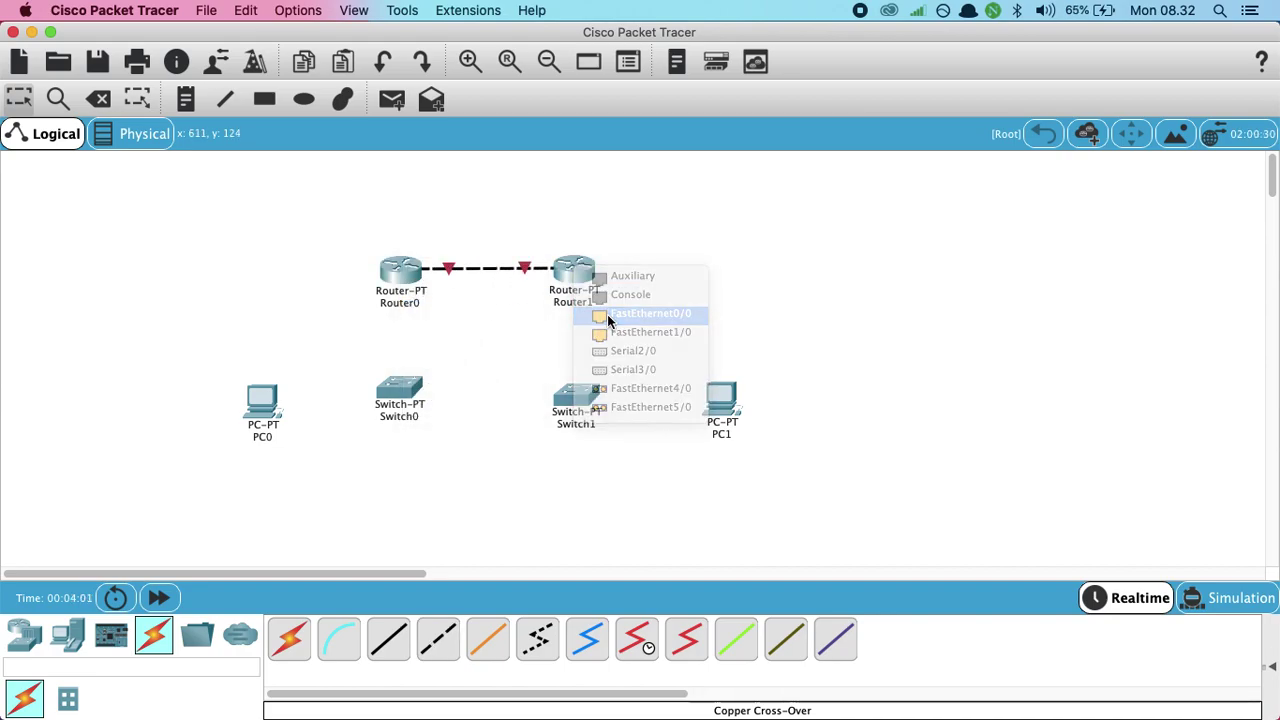
Connect Router0's FastEthernet1/0 to Switch0's FastEthernet0/1 with a Copper Straight-Through cable.
{"action": "left_click", "coordinate": [403, 643]}
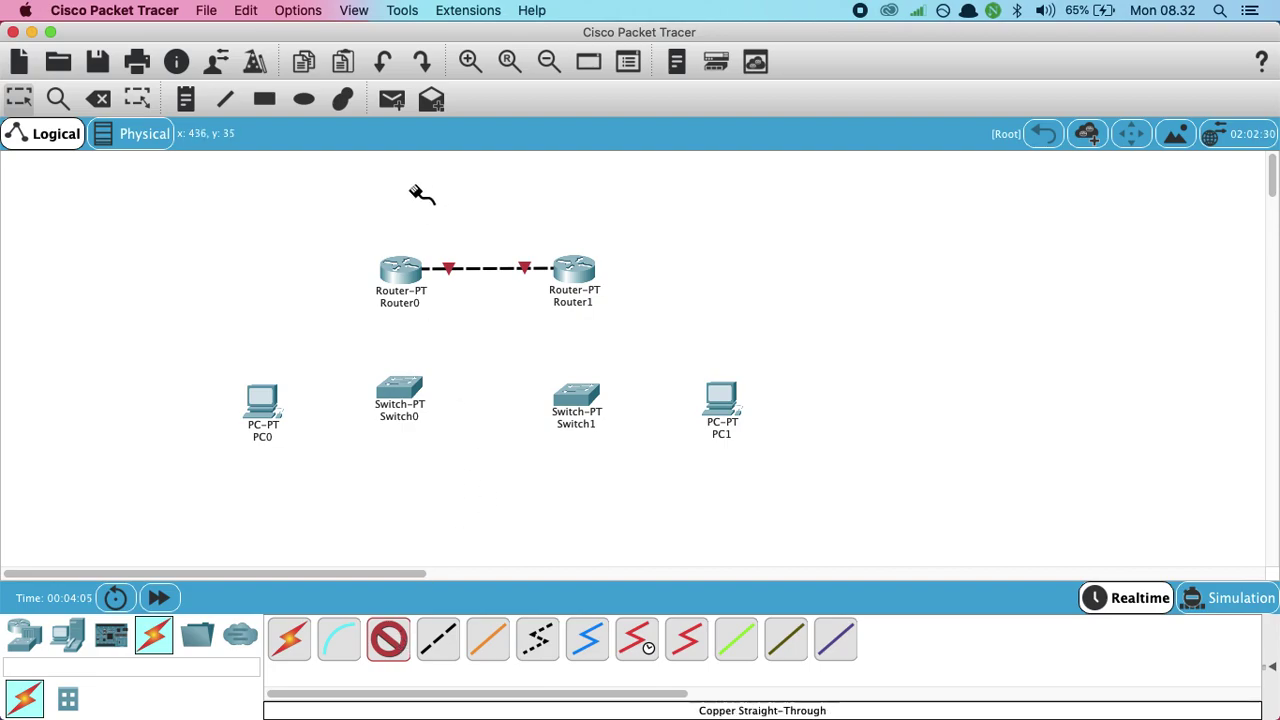
{"action": "left_click", "coordinate": [400, 280]}
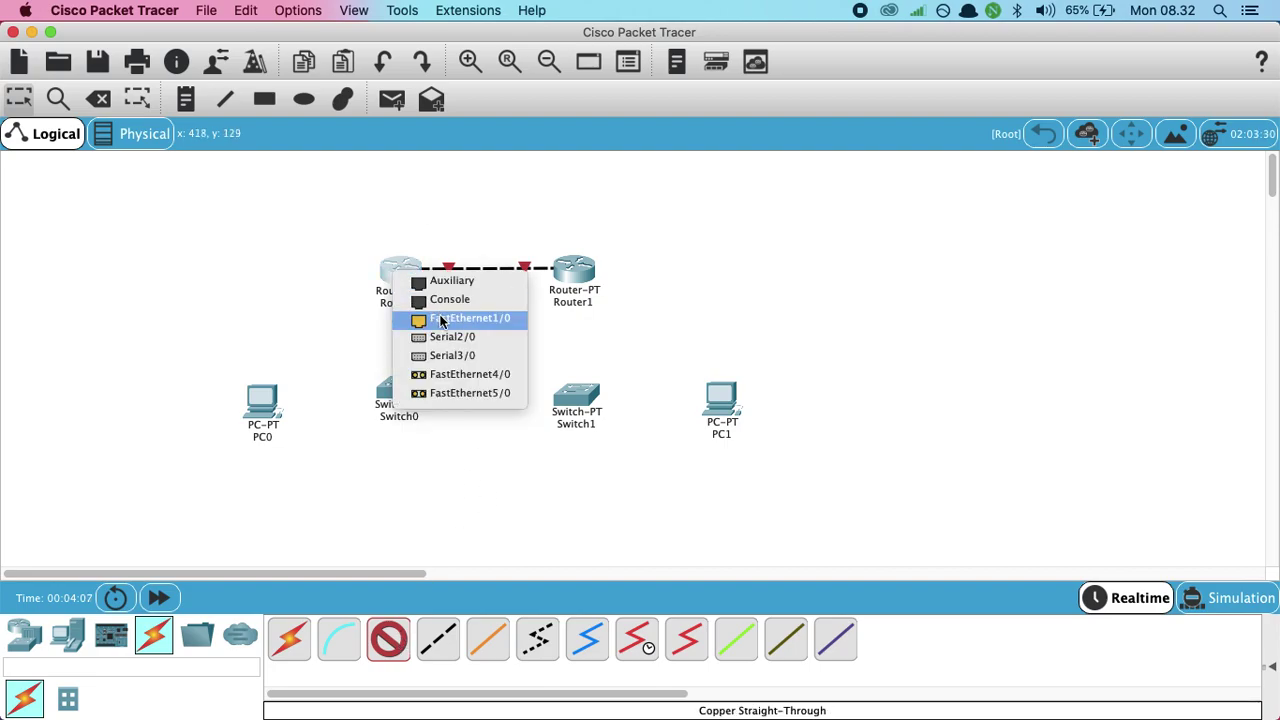
{"action": "left_click", "coordinate": [450, 317]}
{"action": "left_click", "coordinate": [403, 392]}
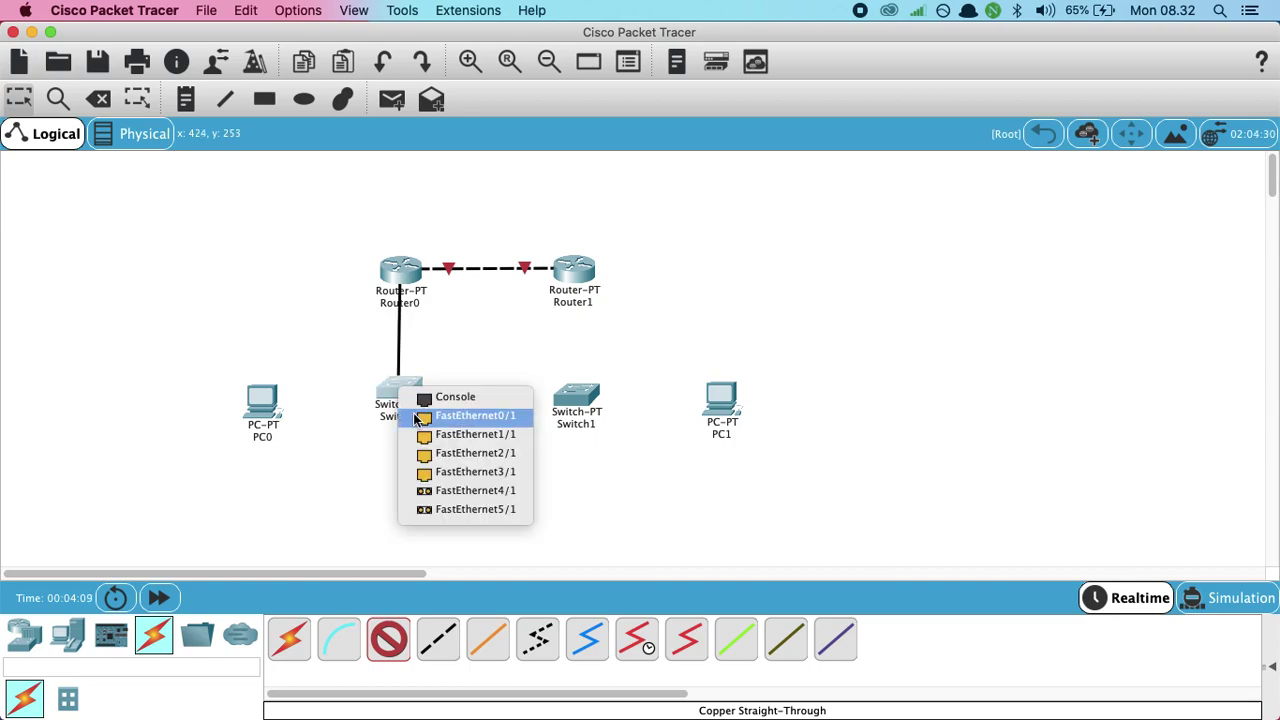
{"action": "left_click", "coordinate": [475, 415]}
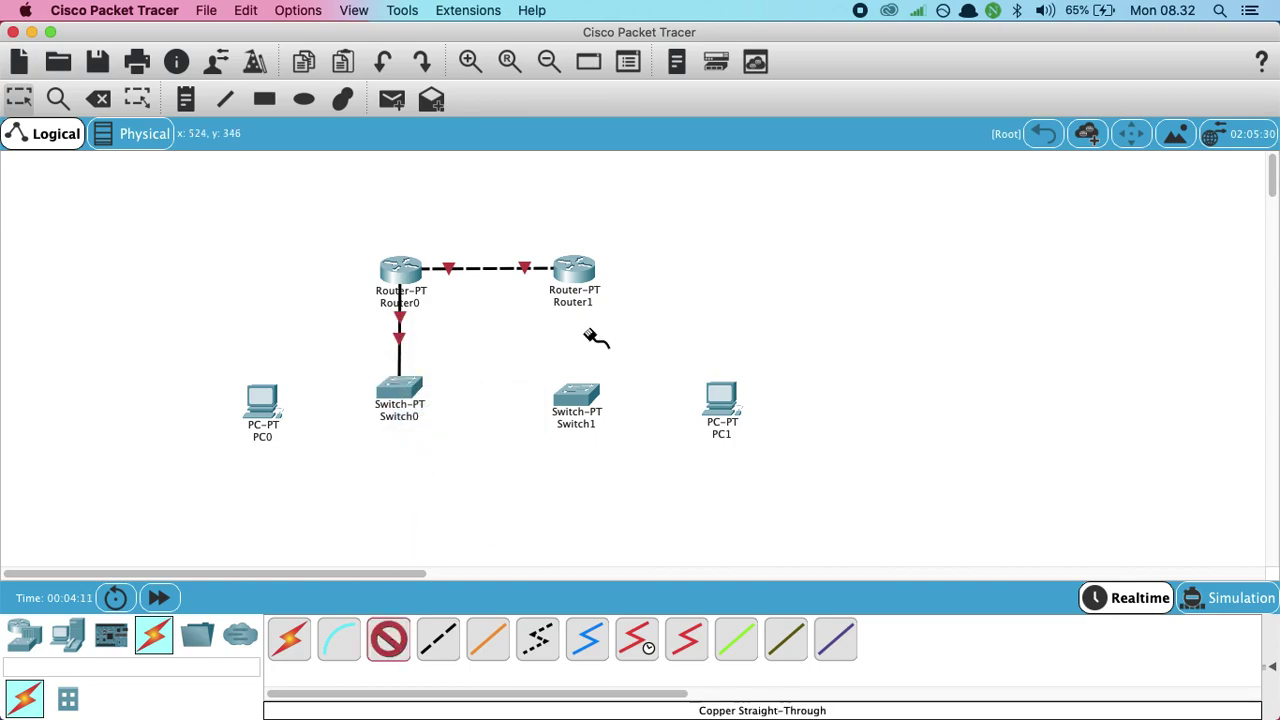
Connect Router1 to Switch1's FastEthernet0/1 with a Copper Straight-Through cable.
{"action": "left_click", "coordinate": [588, 276]}
{"action": "left_click", "coordinate": [619, 315]}
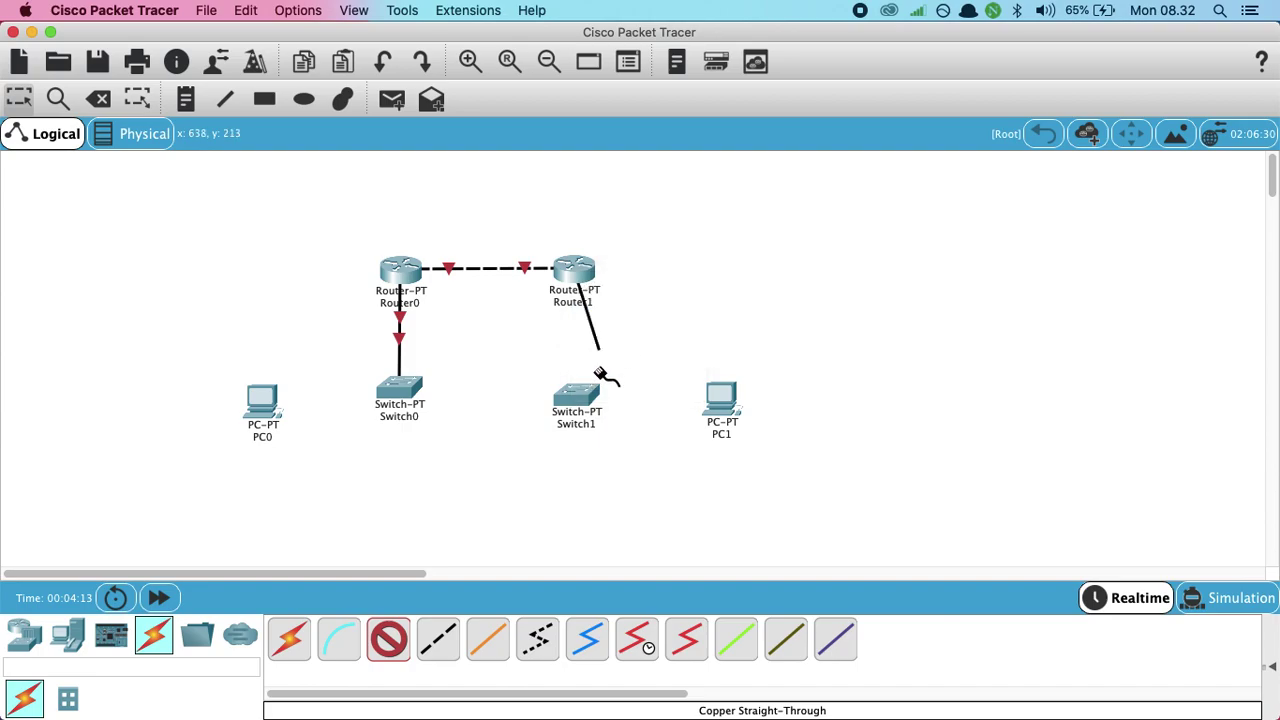
{"action": "left_click", "coordinate": [588, 398]}
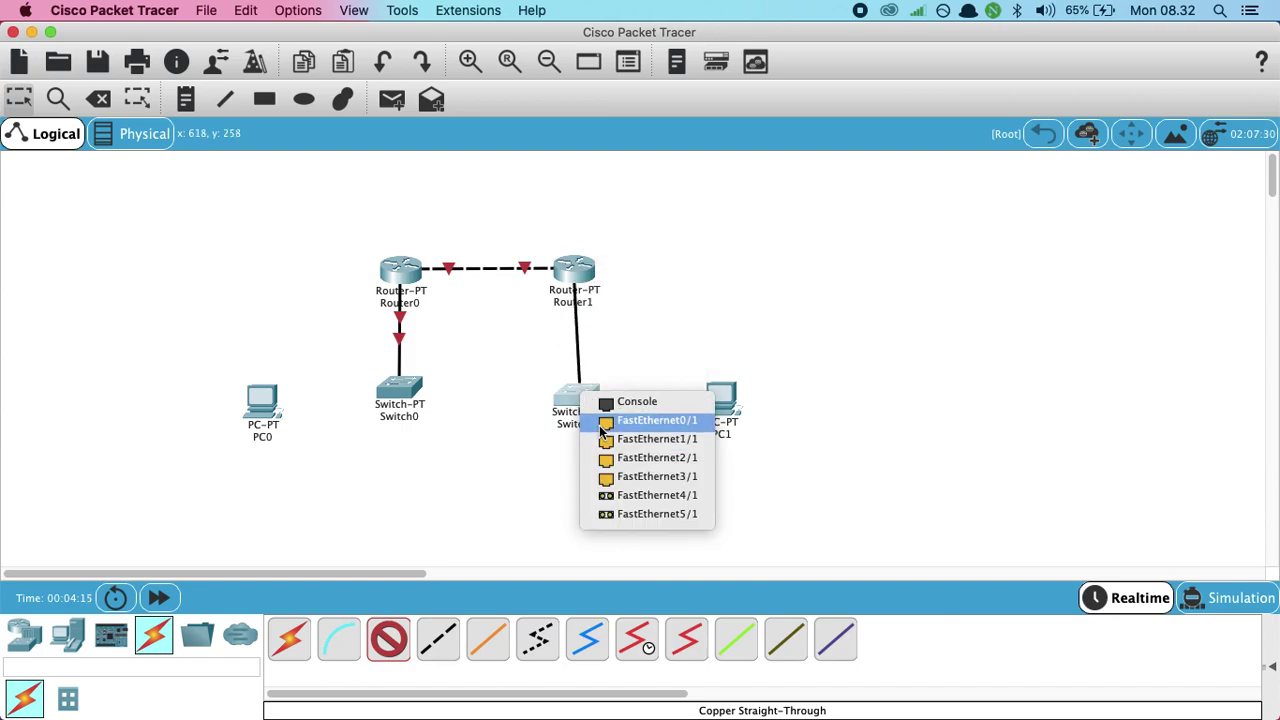
{"action": "left_click", "coordinate": [625, 421]}
Connect Switch0 to PC0's FastEthernet0 with a Copper Straight-Through cable.
{"action": "left_click", "coordinate": [390, 640]}
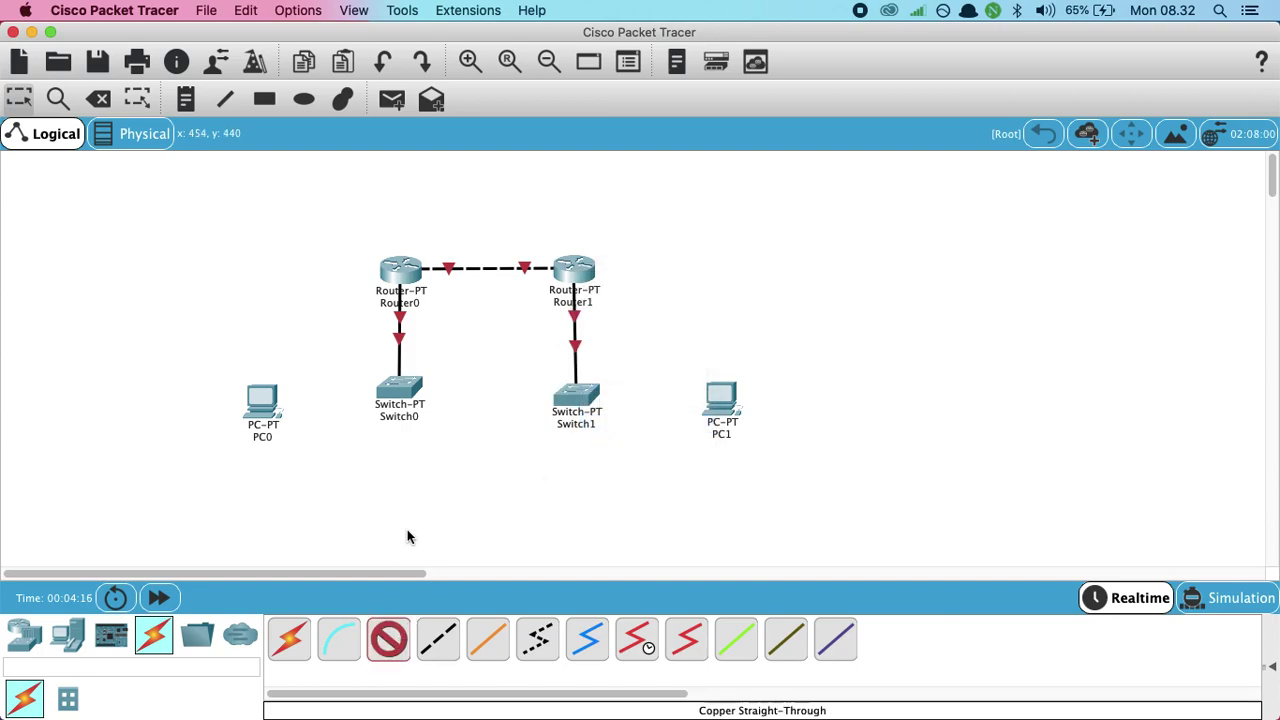
{"action": "left_click", "coordinate": [395, 390]}
{"action": "left_click", "coordinate": [430, 412]}
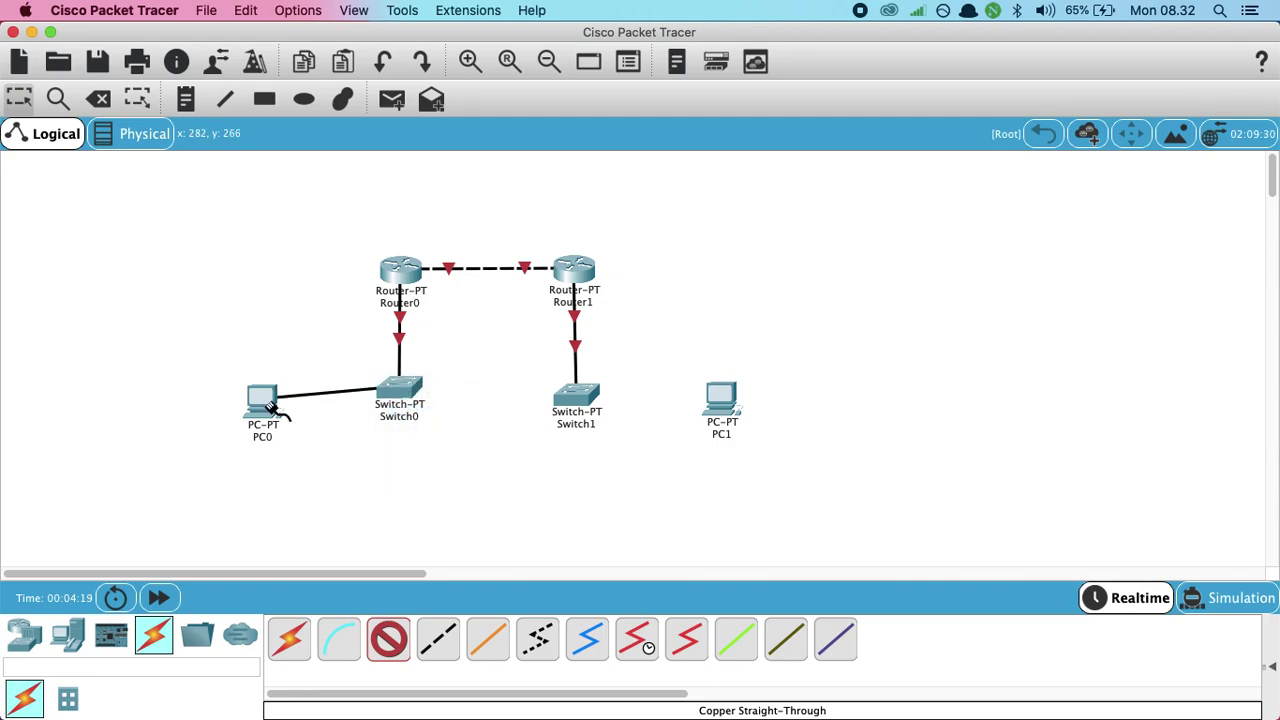
{"action": "left_click", "coordinate": [268, 412]}
{"action": "left_click", "coordinate": [327, 474]}
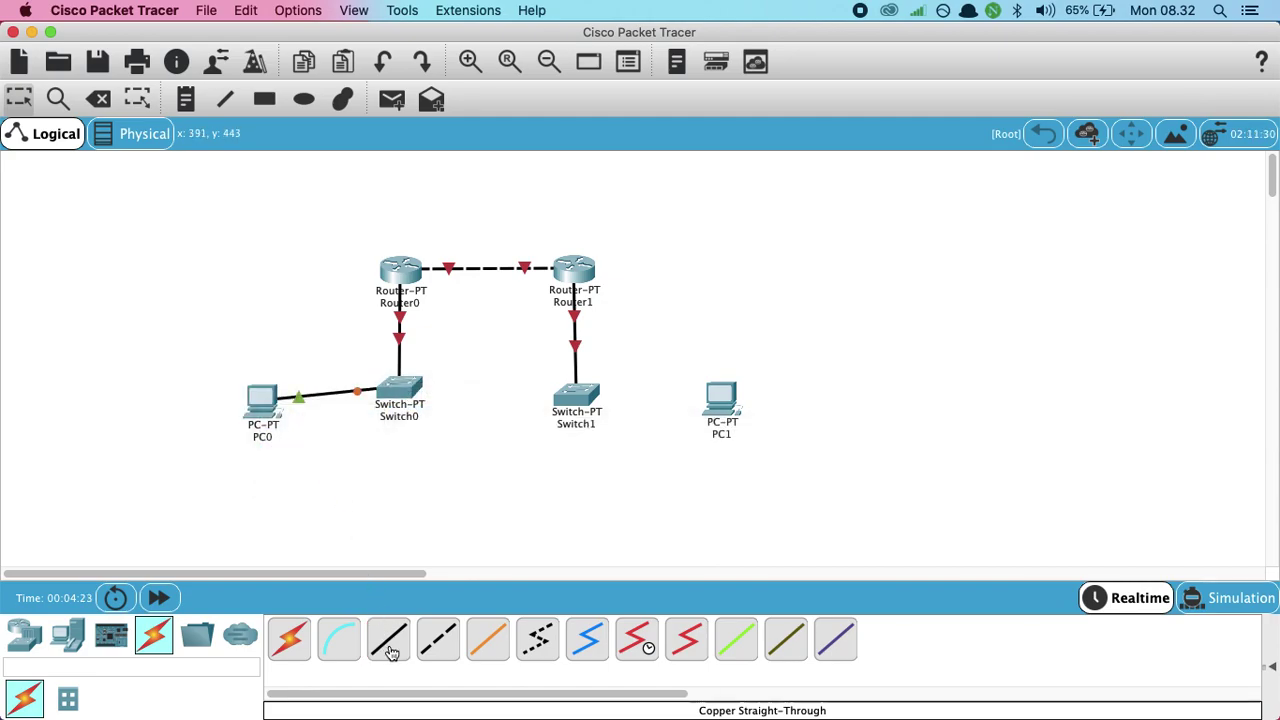
Connect Switch1's FastEthernet1/1 to PC1's FastEthernet0 with a Copper Straight-Through cable.
{"action": "left_click", "coordinate": [582, 390]}
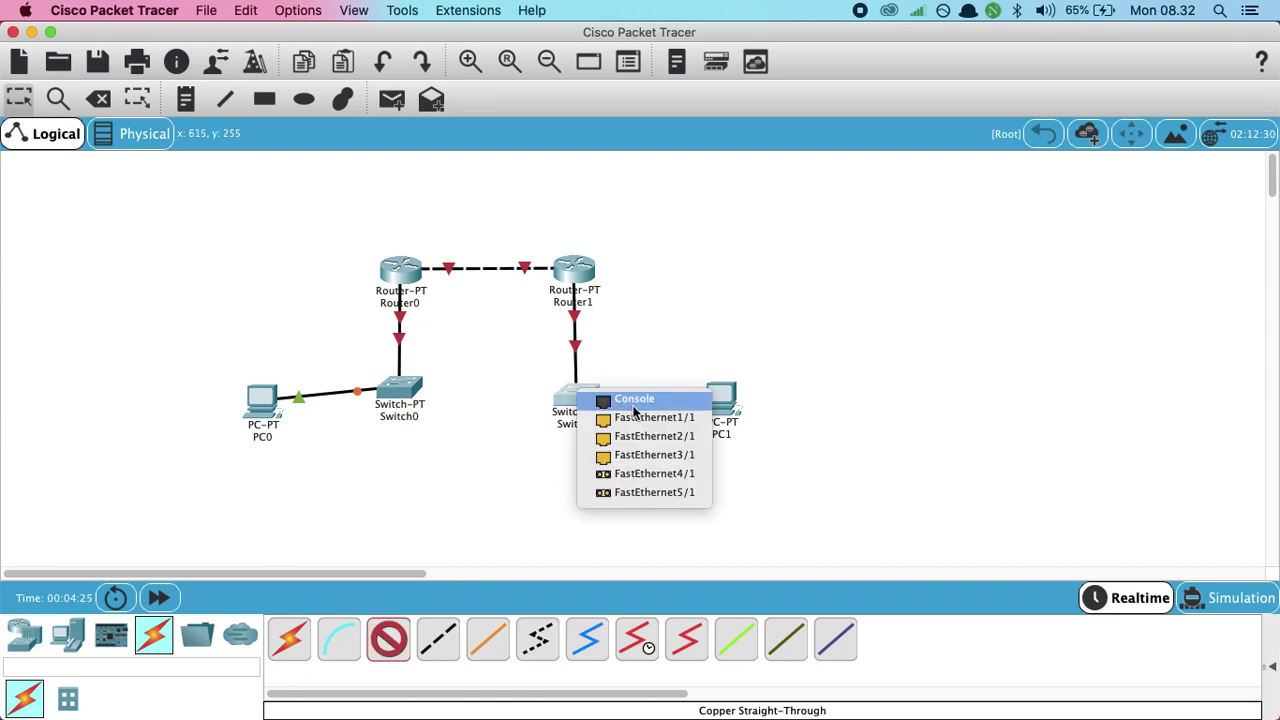
{"action": "left_click", "coordinate": [620, 420]}
{"action": "left_click", "coordinate": [730, 414]}
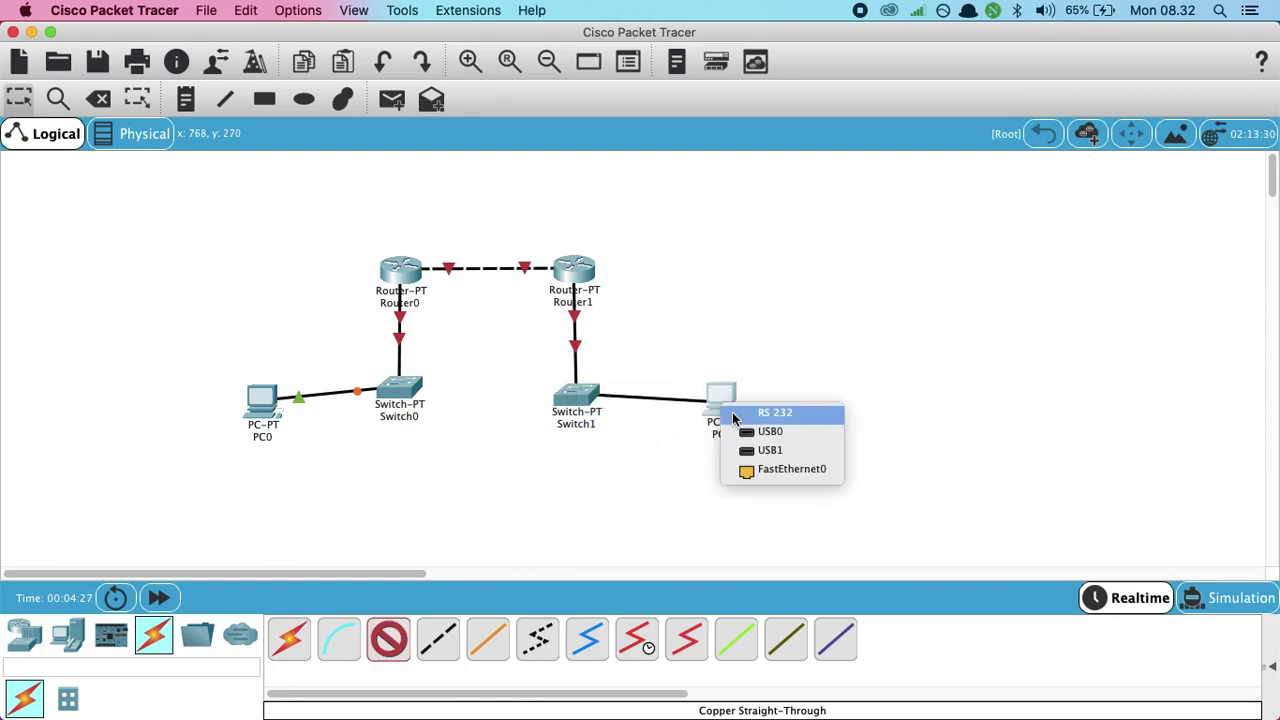
{"action": "left_click", "coordinate": [760, 472]}
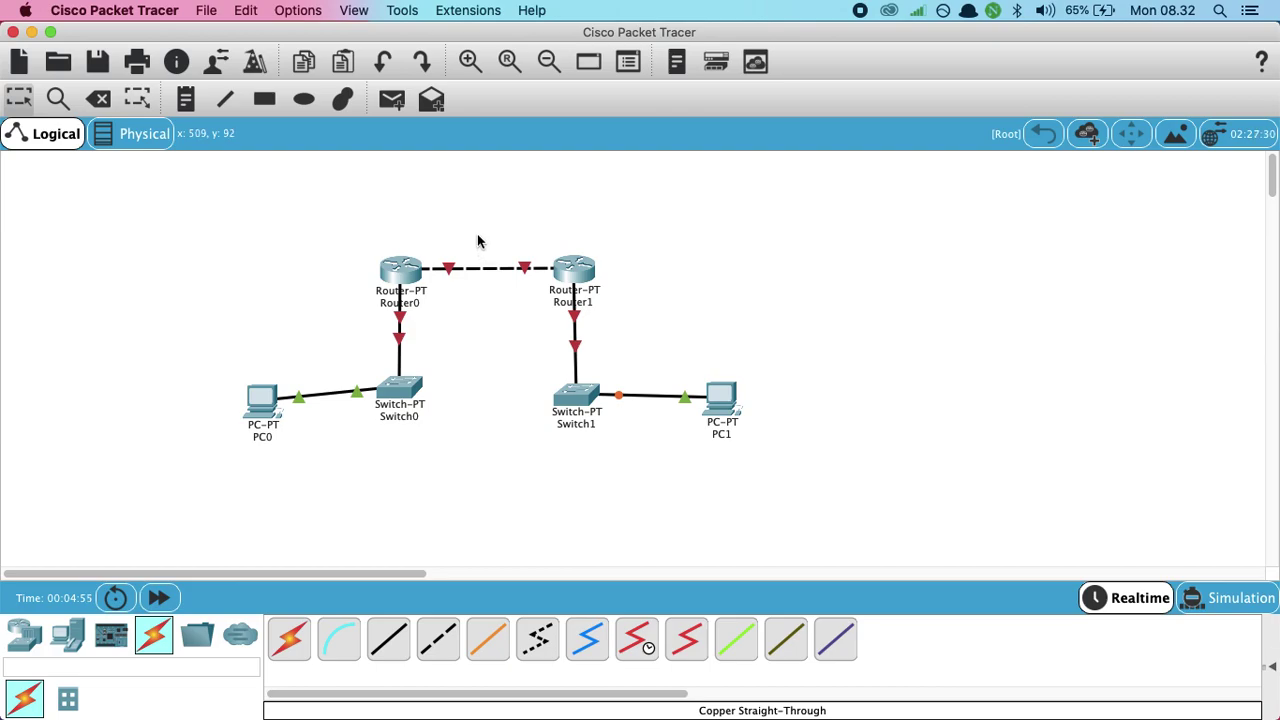
{"action": "left_click", "coordinate": [409, 270]}
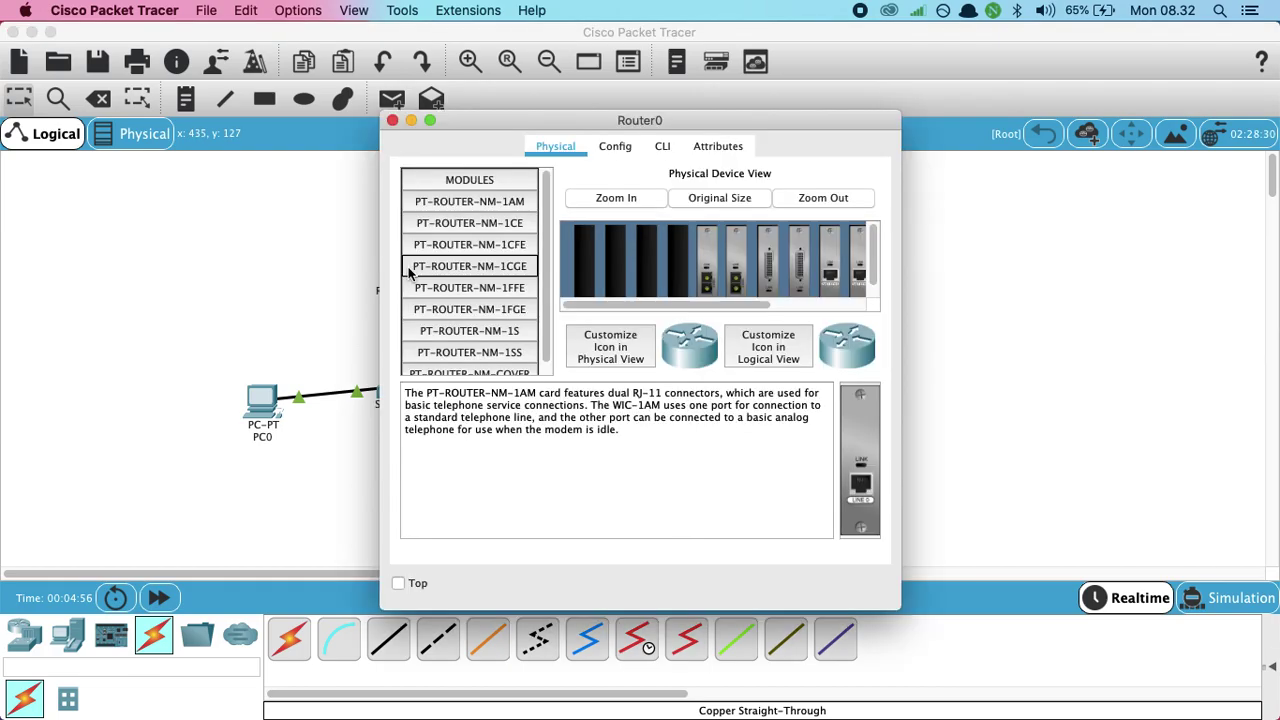
{"action": "left_click", "coordinate": [618, 148]}
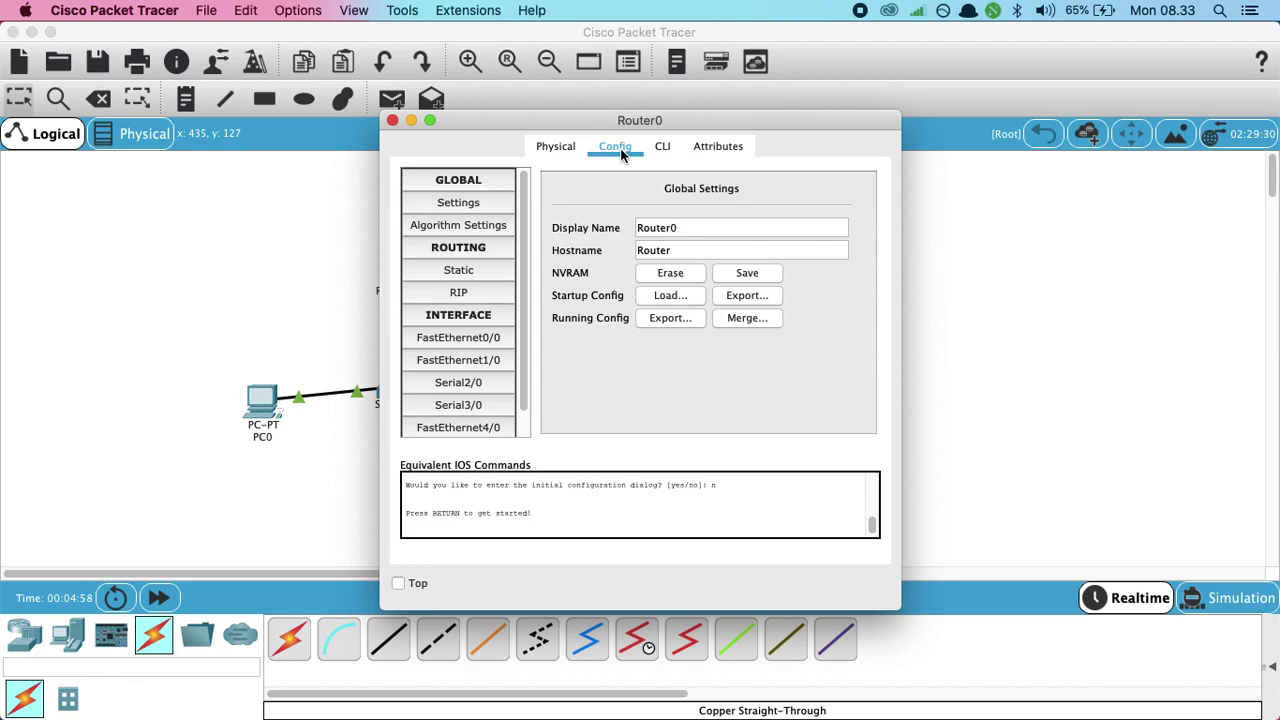
{"action": "left_click", "coordinate": [392, 121]}
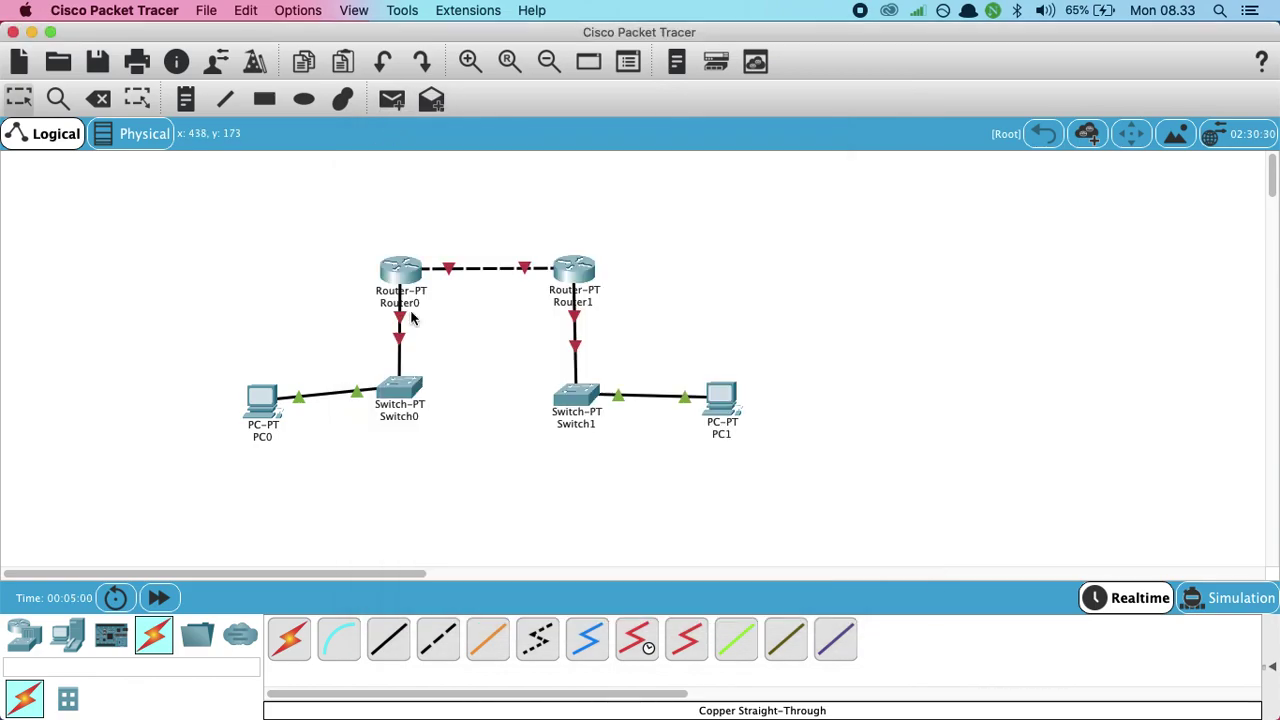
Configure Router0's FastEthernet0/0 with IP address 192.168.1.1 and subnet mask 255.255.255.0, and switch the port on.
{"action": "left_click", "coordinate": [405, 268]}
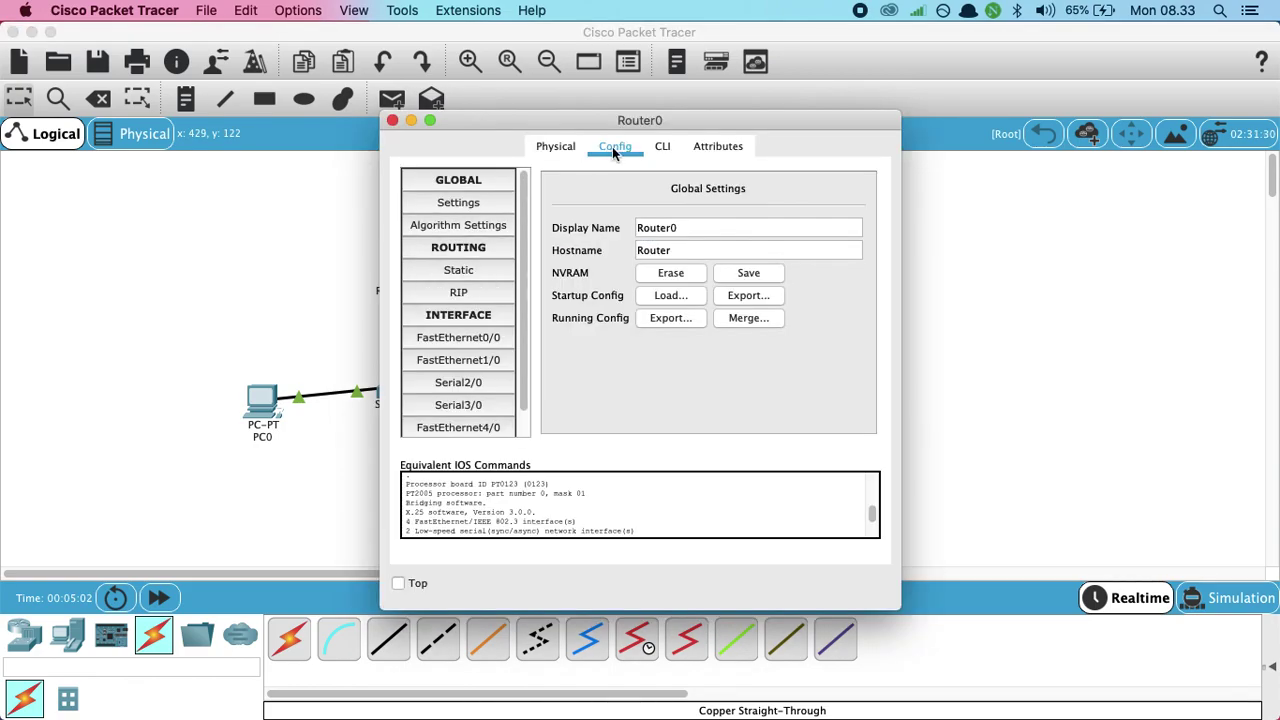
{"action": "left_click", "coordinate": [487, 336]}
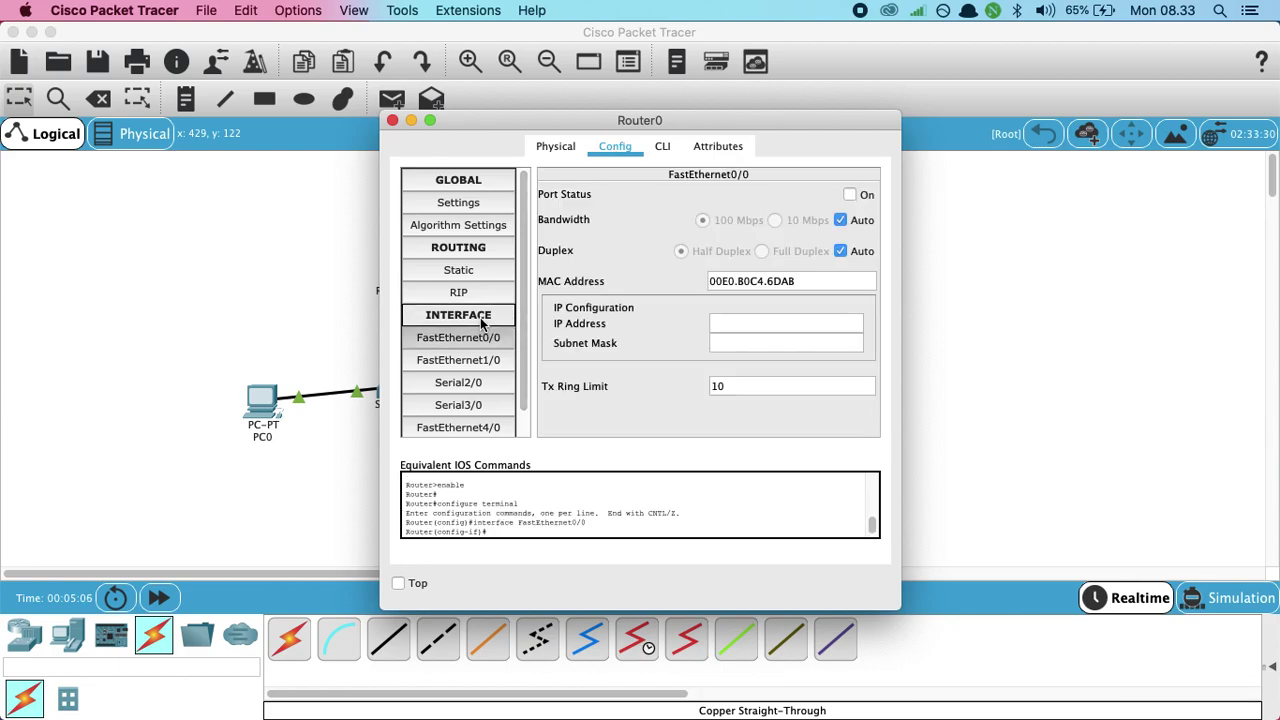
{"action": "left_click_drag", "start_coordinate": [480, 125], "coordinate": [582, 103]}
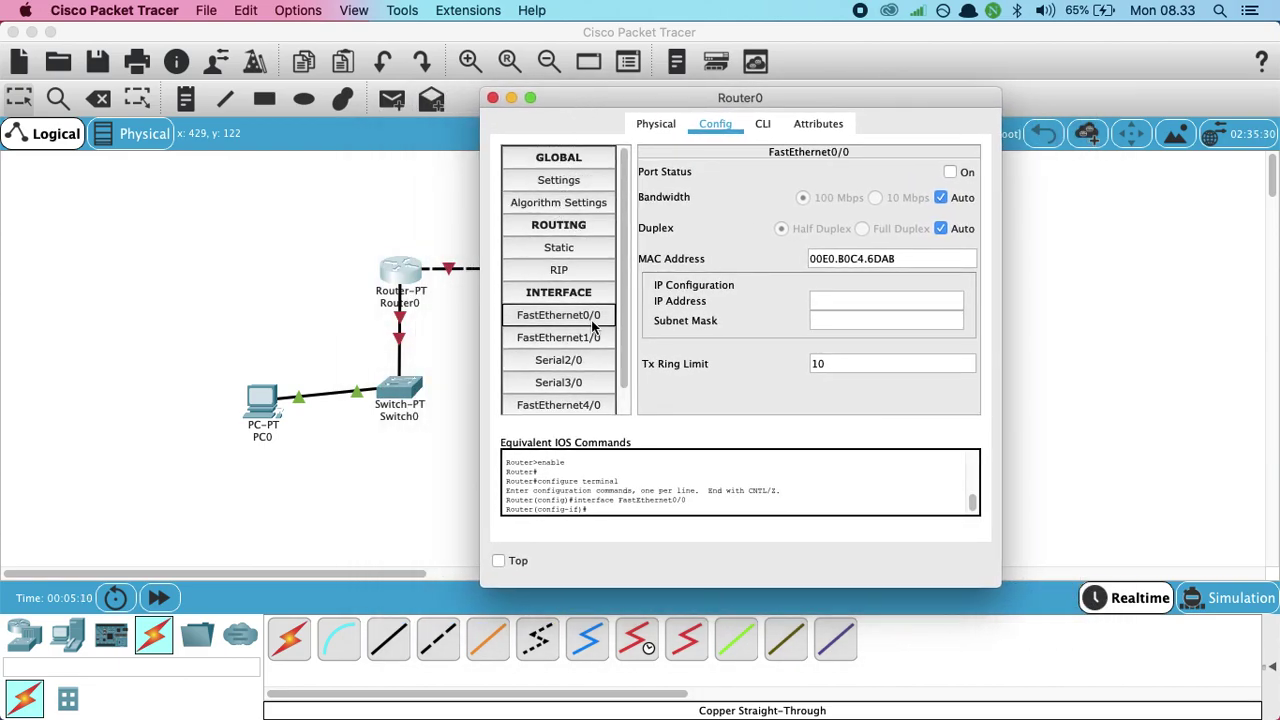
{"action": "left_click", "coordinate": [825, 300]}
{"action": "type", "text": "192.1"}
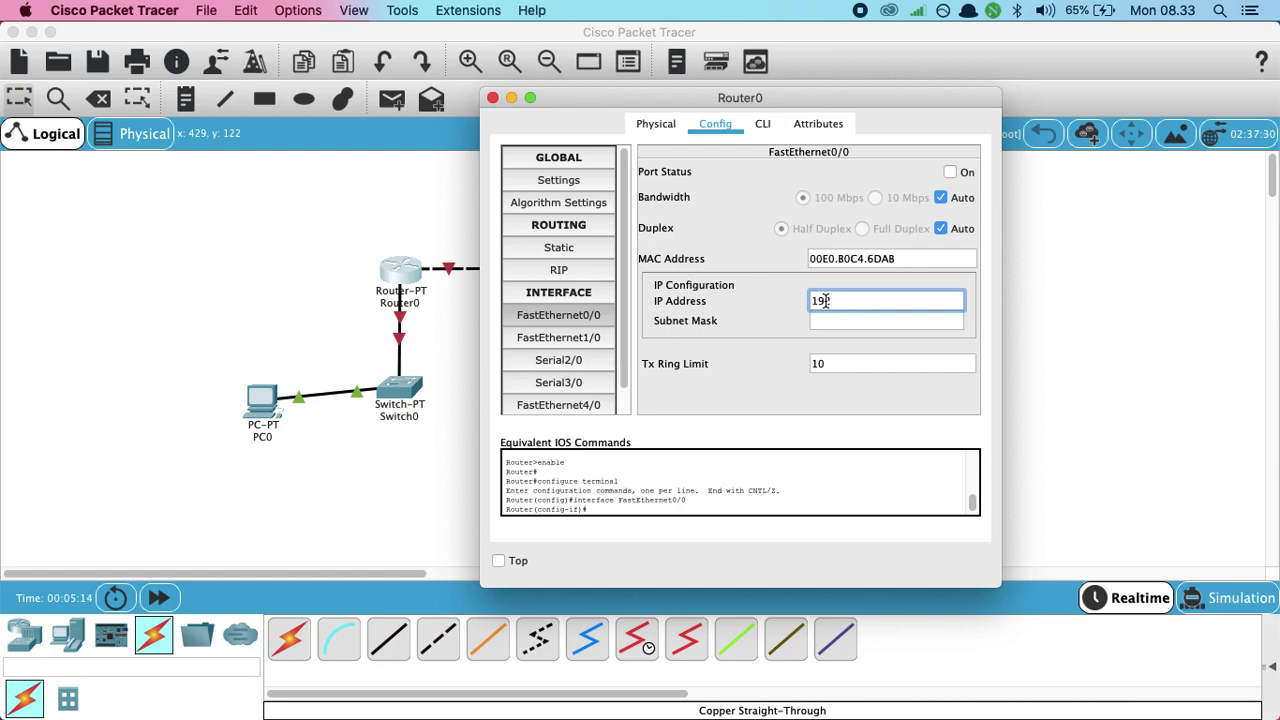
{"action": "type", "text": "68.1.1"}
{"action": "left_click", "coordinate": [840, 320]}
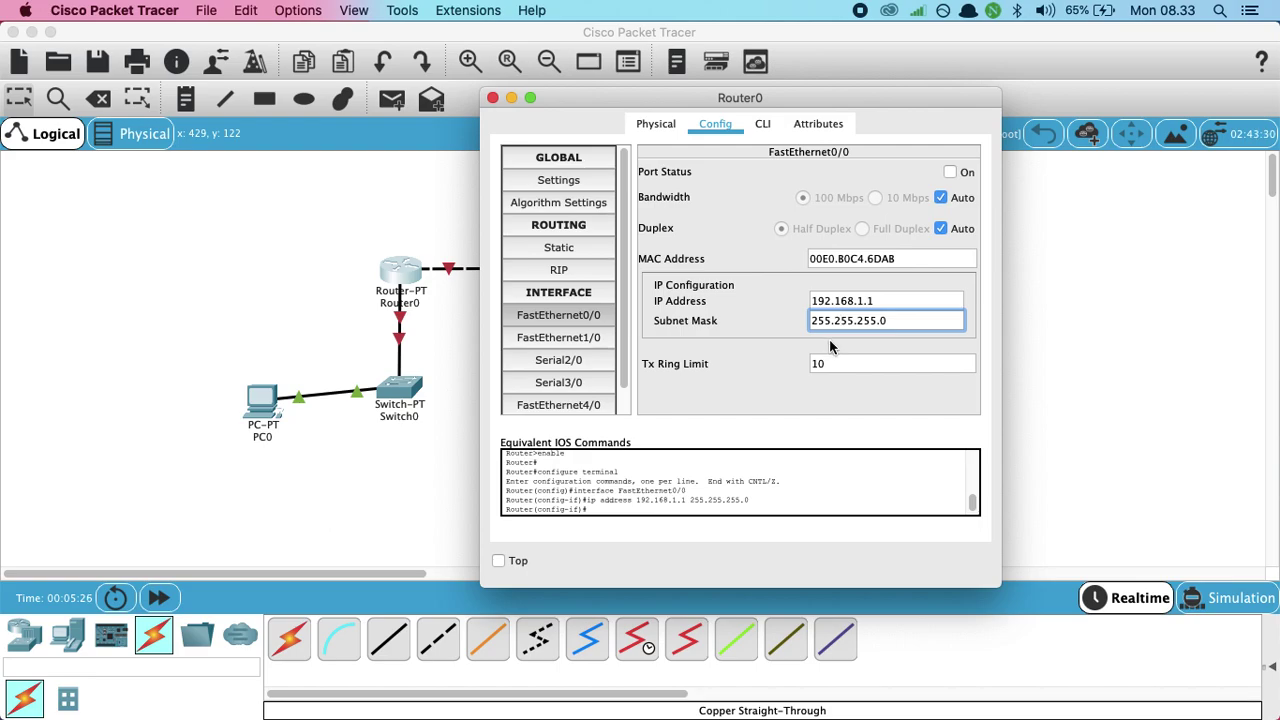
{"action": "left_click", "coordinate": [950, 173]}
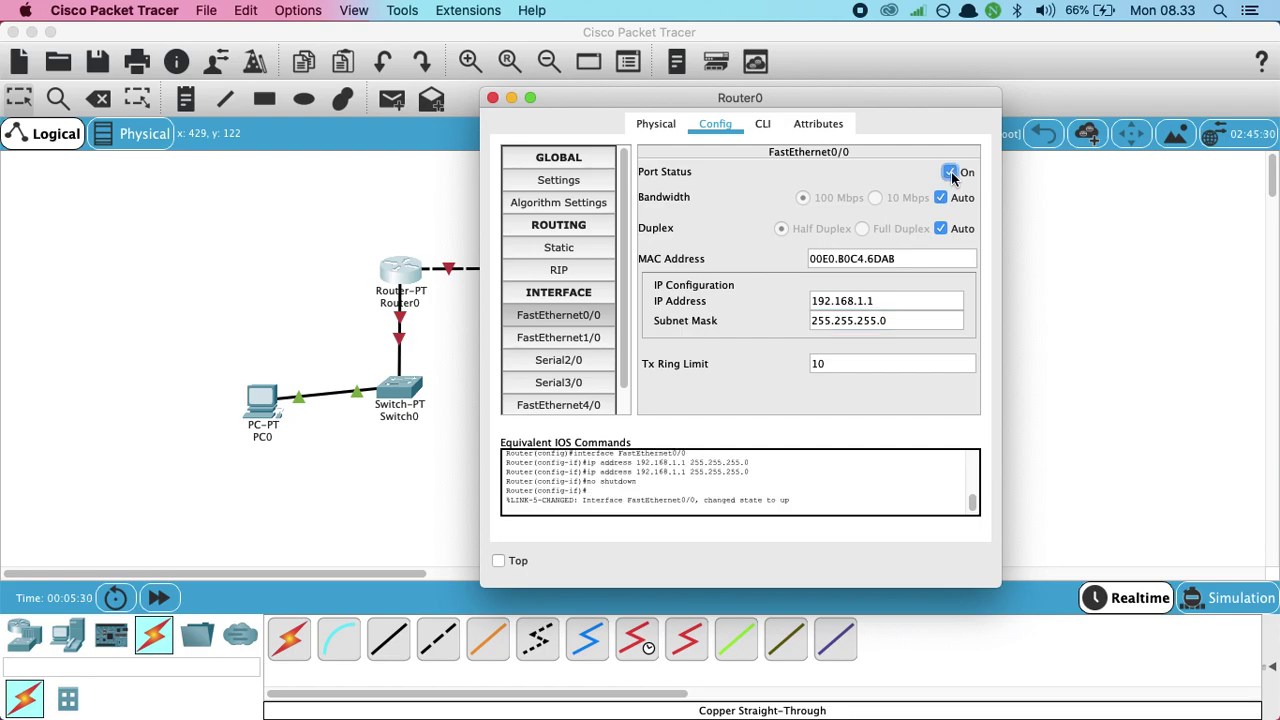
{"action": "left_click", "coordinate": [492, 98]}
Add the note 192.168.1.1/24 above Router0 in the workspace.
{"action": "left_click", "coordinate": [186, 100]}
{"action": "left_click", "coordinate": [399, 241]}
{"action": "type", "text": "192.168.1.1/24"}
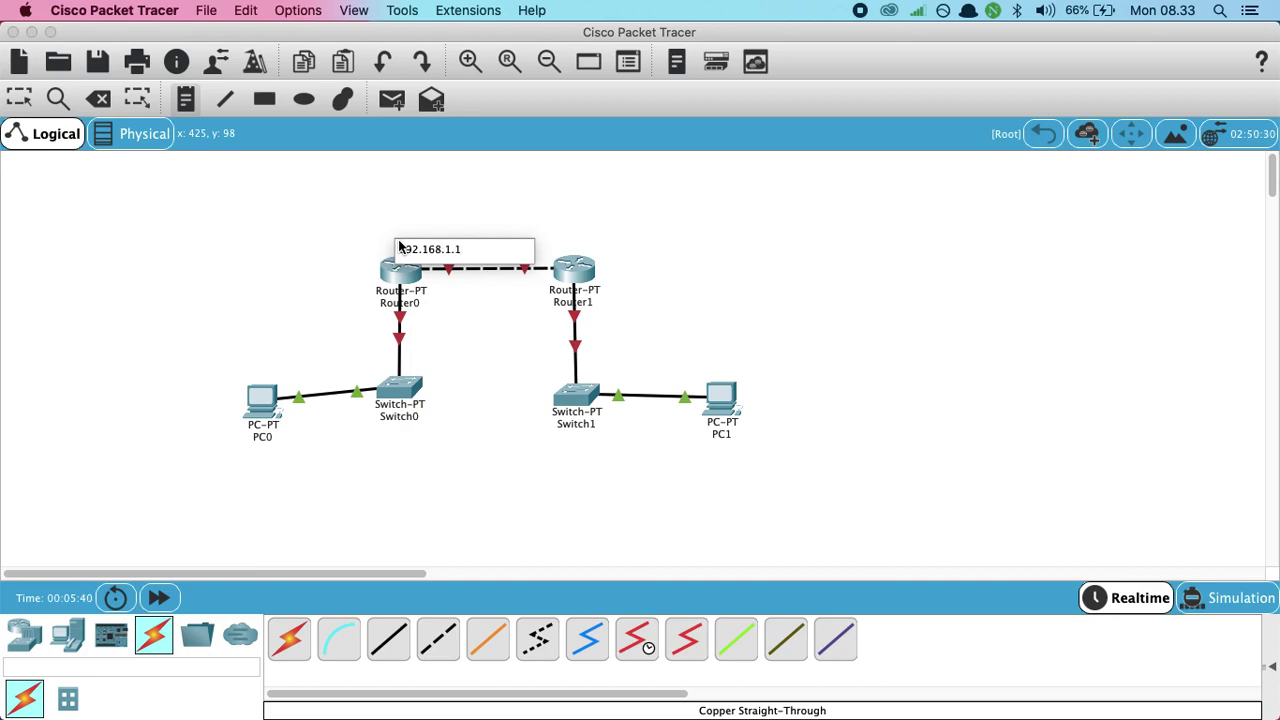
{"action": "left_click", "coordinate": [565, 241]}
{"action": "key", "text": "Escape"}
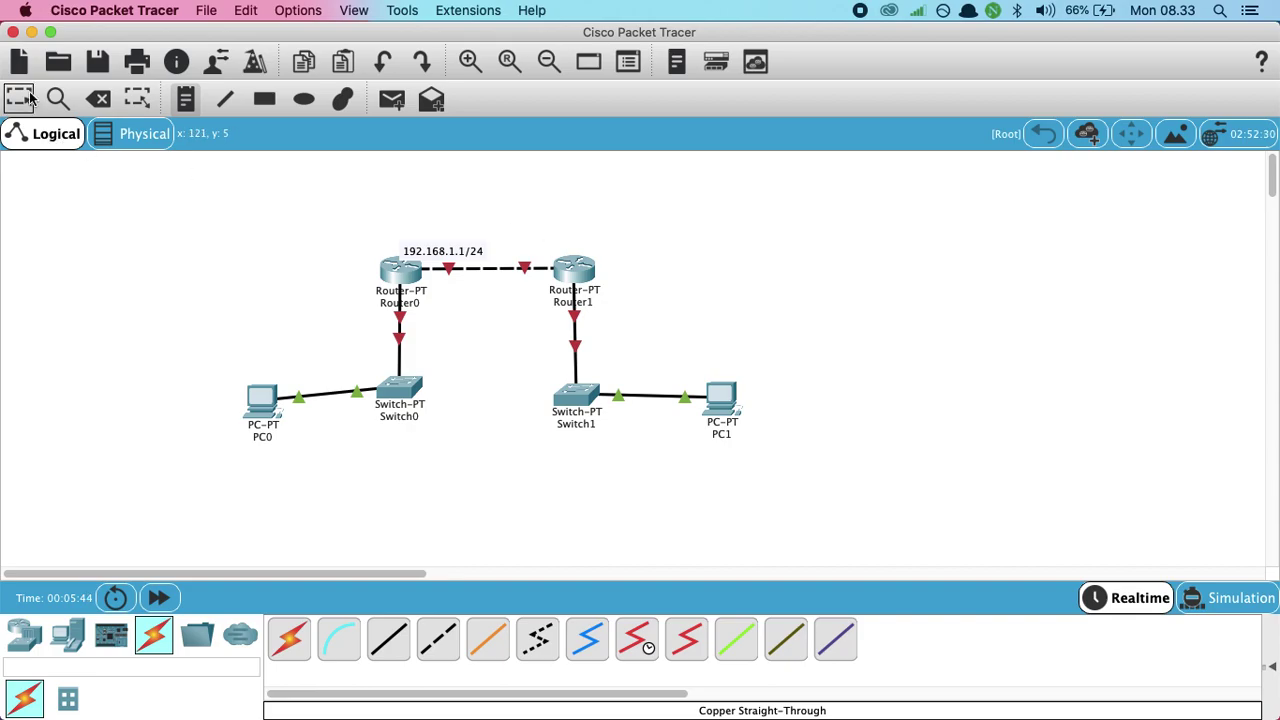
Configure Router1's FastEthernet0/0 with IP address 192.168.1.2 and subnet mask 255.255.255.0, and switch the port on.
{"action": "left_click", "coordinate": [569, 272]}
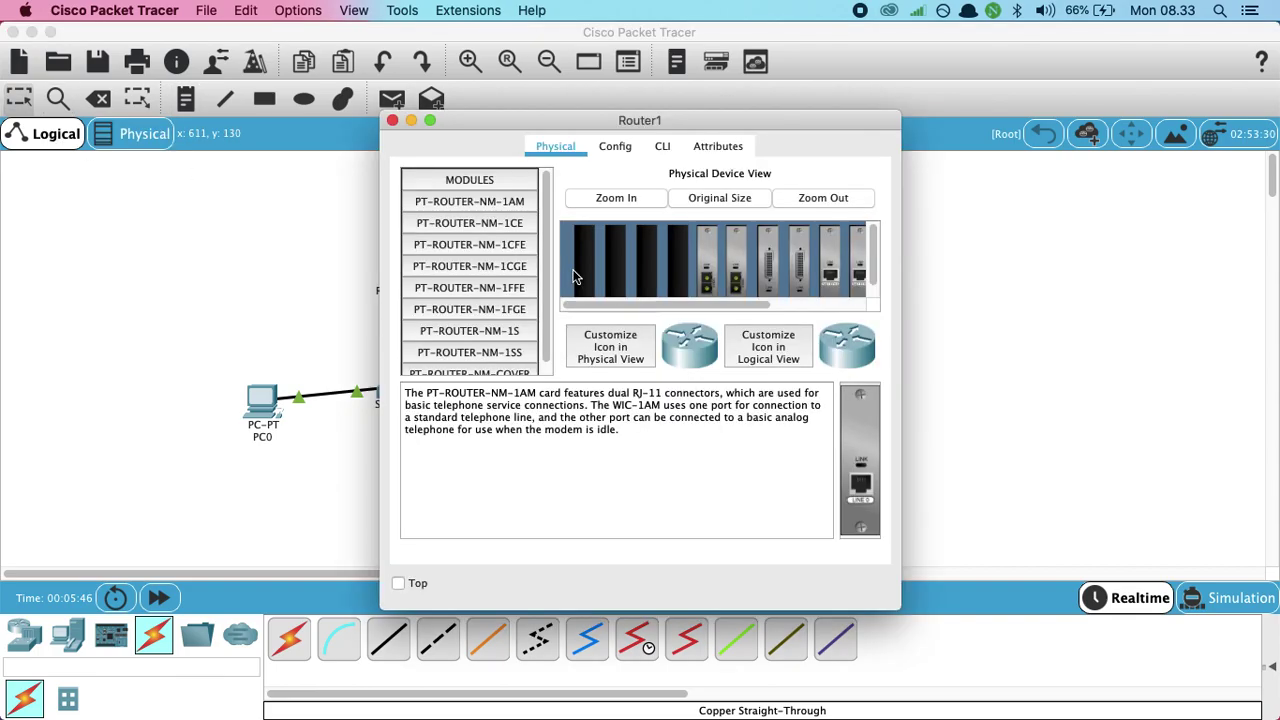
{"action": "left_click", "coordinate": [620, 150]}
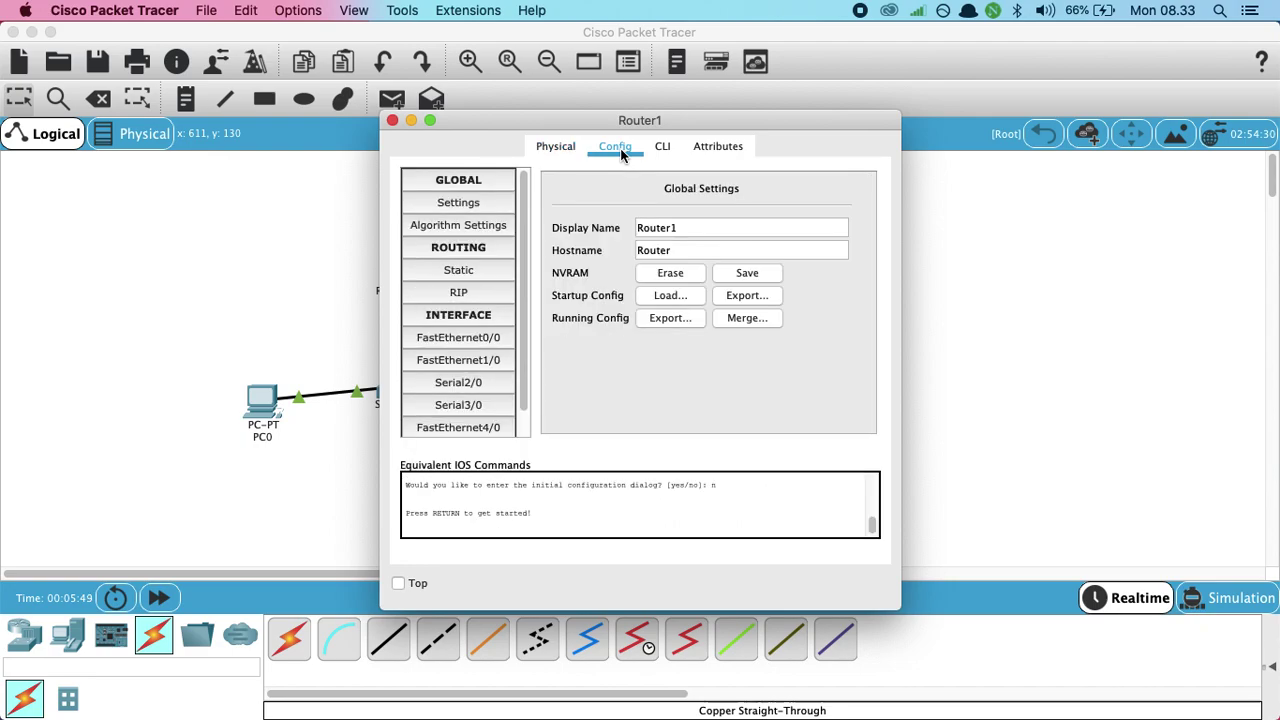
{"action": "left_click", "coordinate": [486, 340]}
{"action": "left_click", "coordinate": [738, 325]}
{"action": "type", "text": "192.168.1.2"}
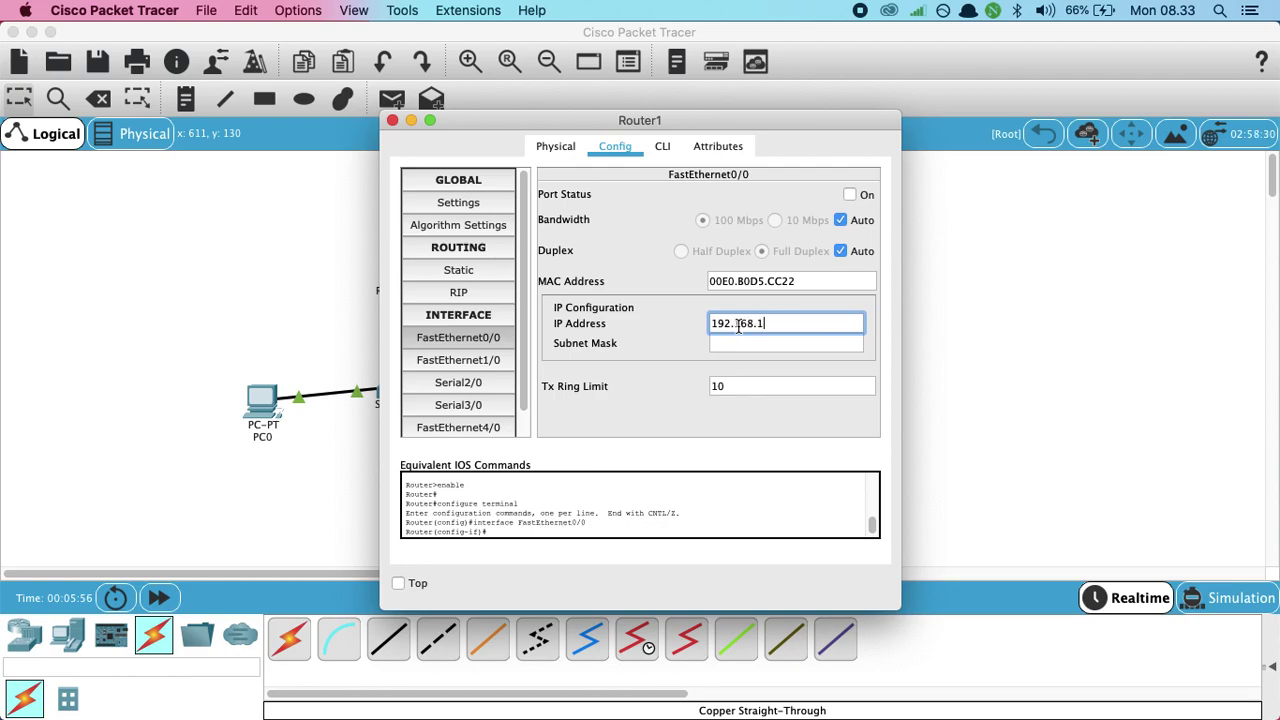
{"action": "left_click", "coordinate": [785, 343]}
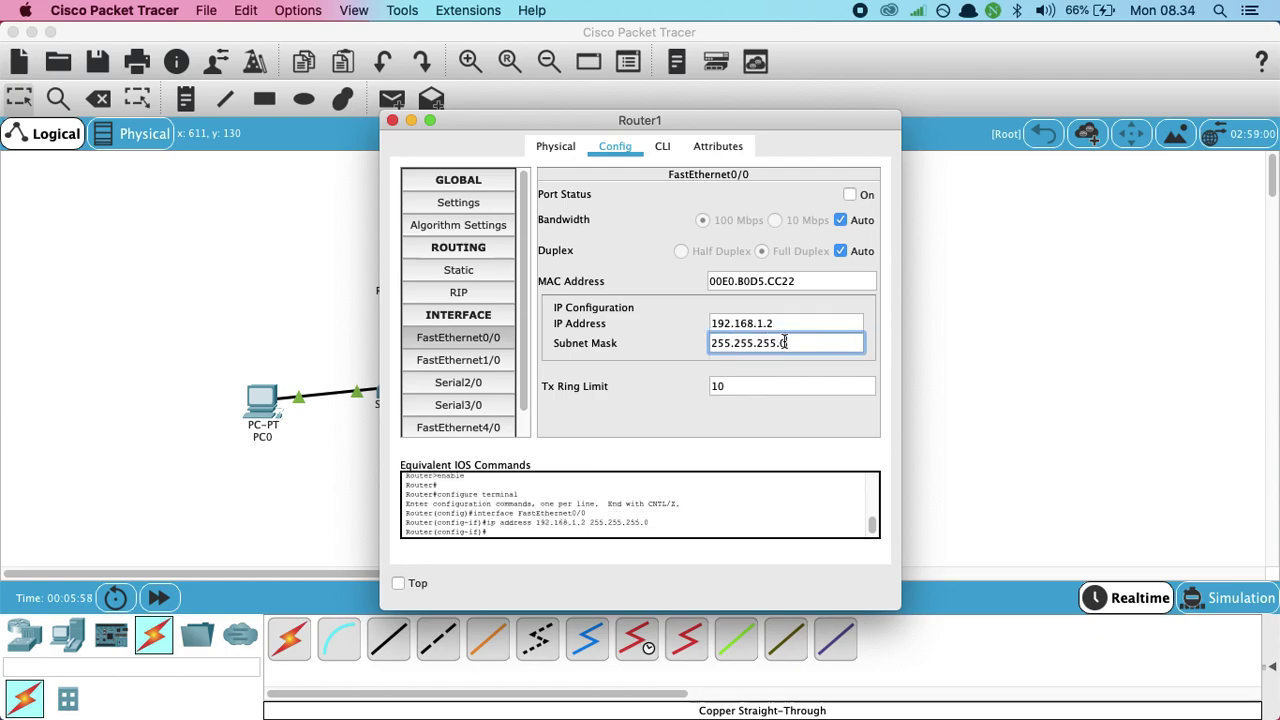
{"action": "left_click", "coordinate": [850, 195]}
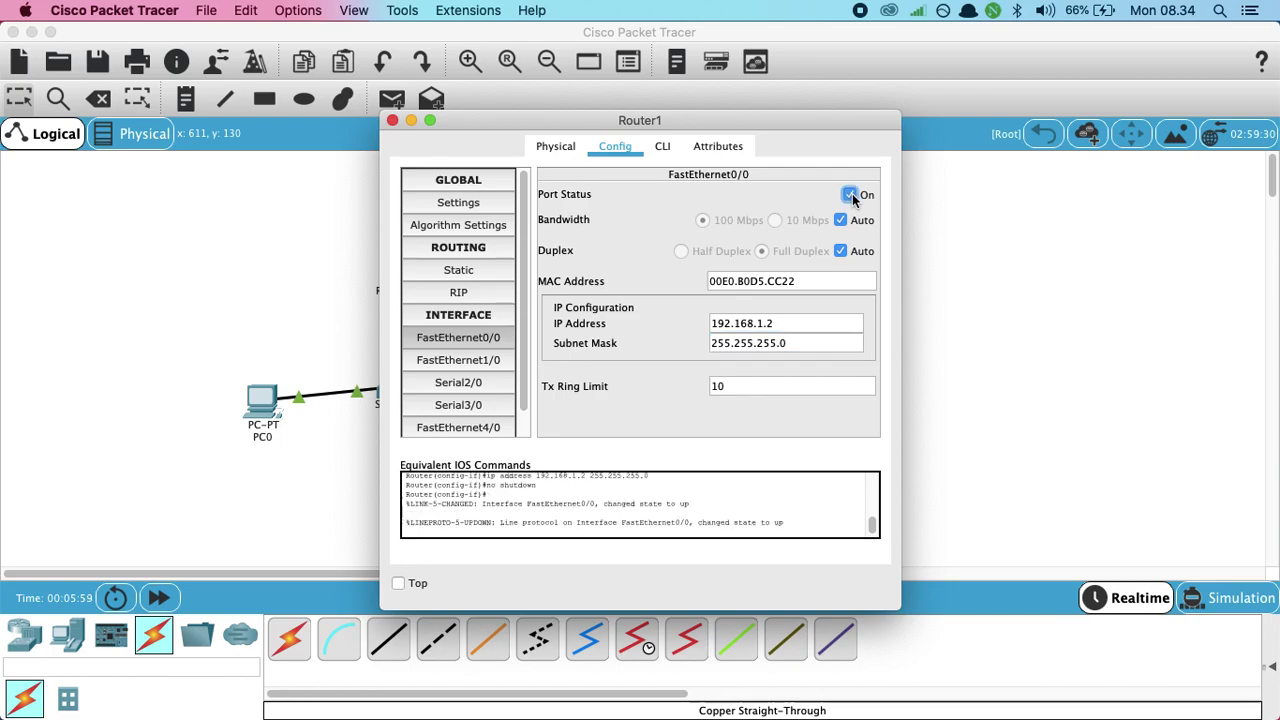
{"action": "left_click", "coordinate": [392, 120]}
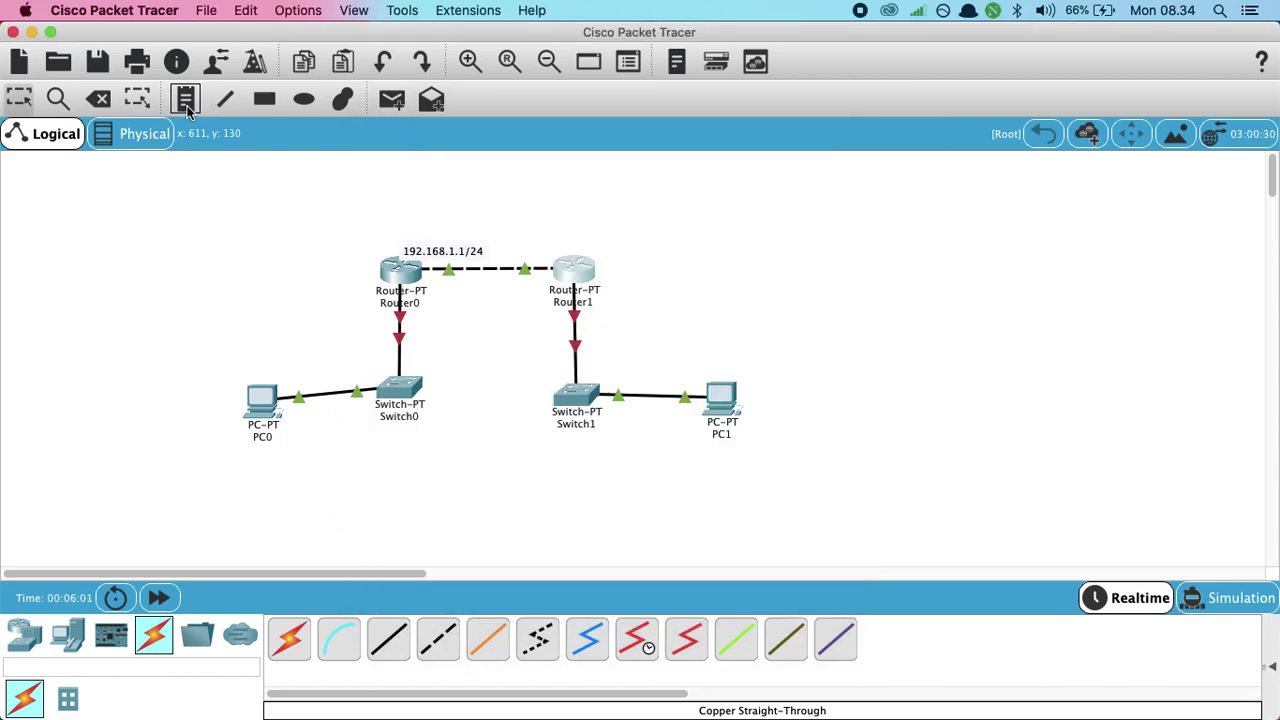
Add the note 192.168.1.2/24 above Router1 in the workspace.
{"action": "left_click", "coordinate": [552, 244]}
{"action": "type", "text": "192.168.1.2/24"}
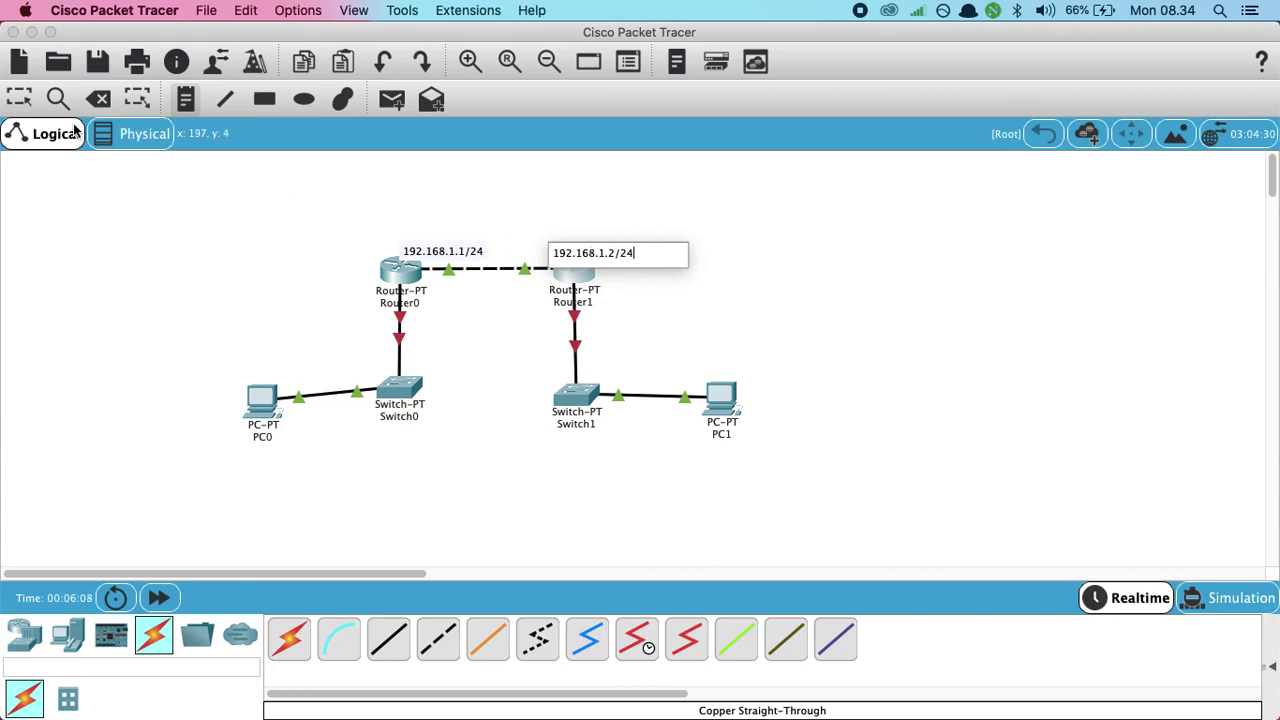
{"action": "left_click", "coordinate": [19, 98]}
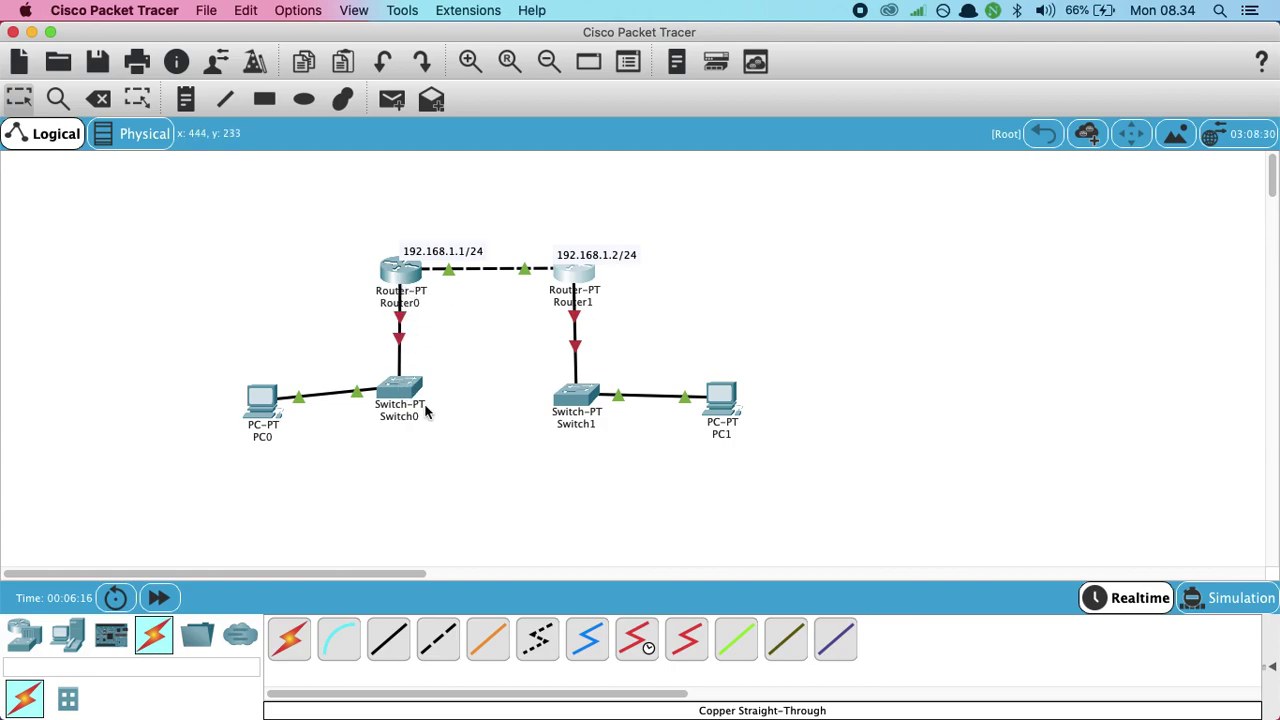
Configure Router0's FastEthernet1/0 with IP address 192.168.2.1 and subnet mask 255.255.255.0, and switch the port on.
{"action": "left_click", "coordinate": [392, 277]}
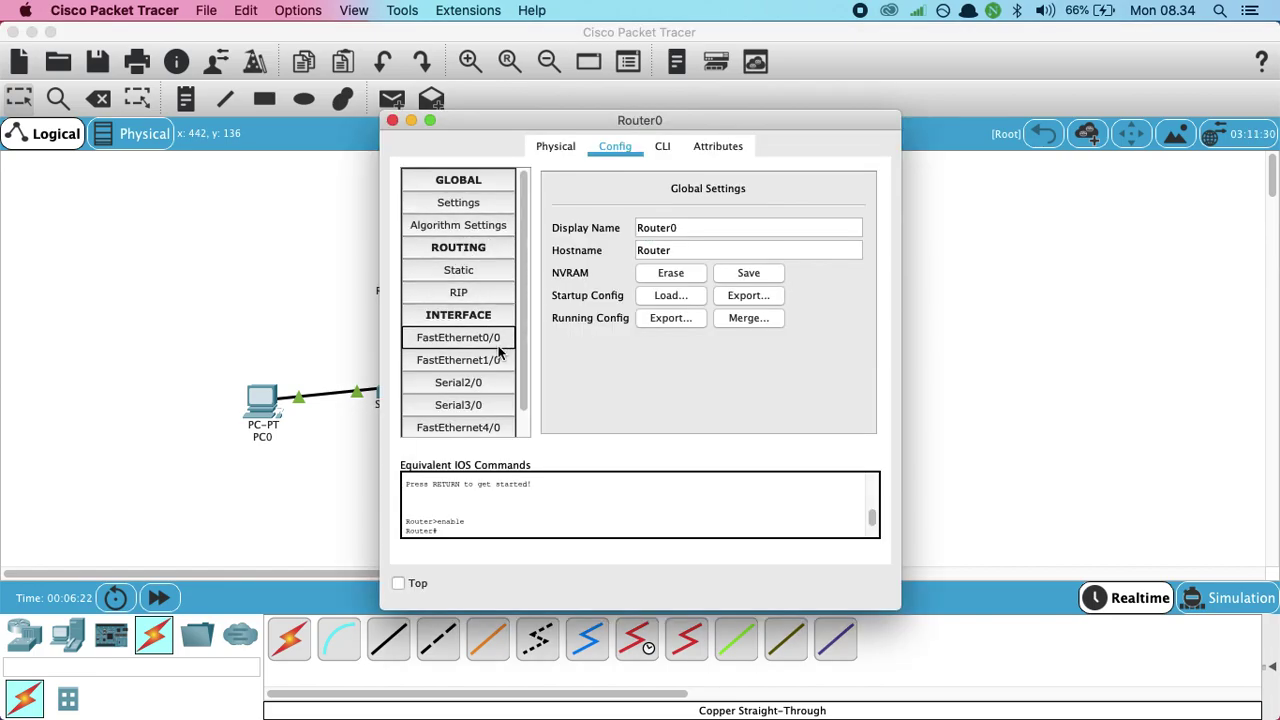
{"action": "left_click", "coordinate": [491, 359]}
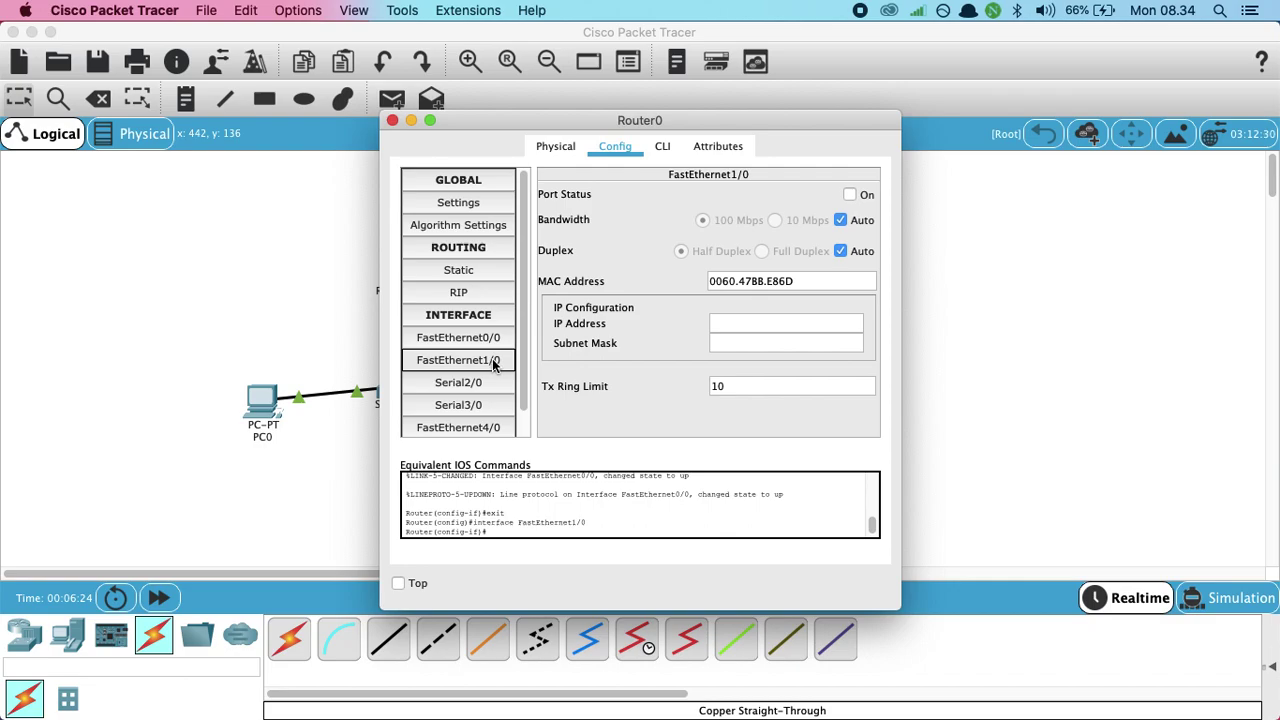
{"action": "left_click", "coordinate": [737, 320]}
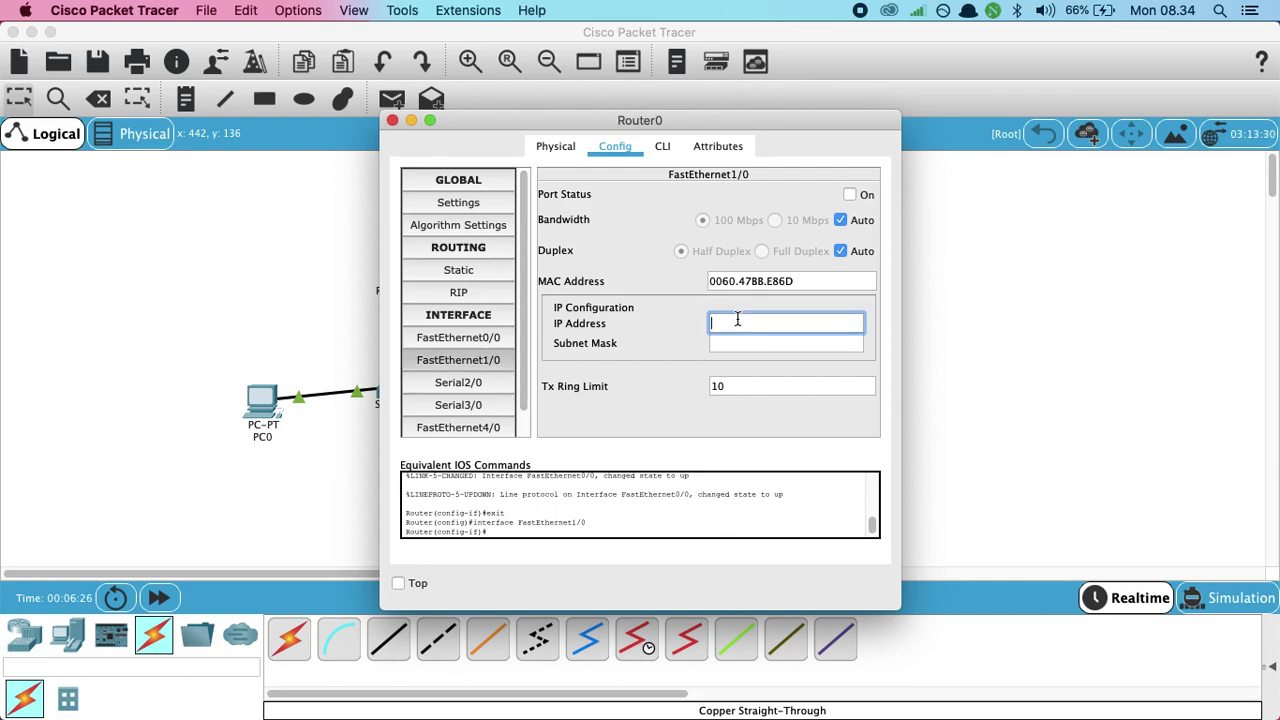
{"action": "type", "text": "192.168.2.1"}
{"action": "left_click", "coordinate": [747, 345]}
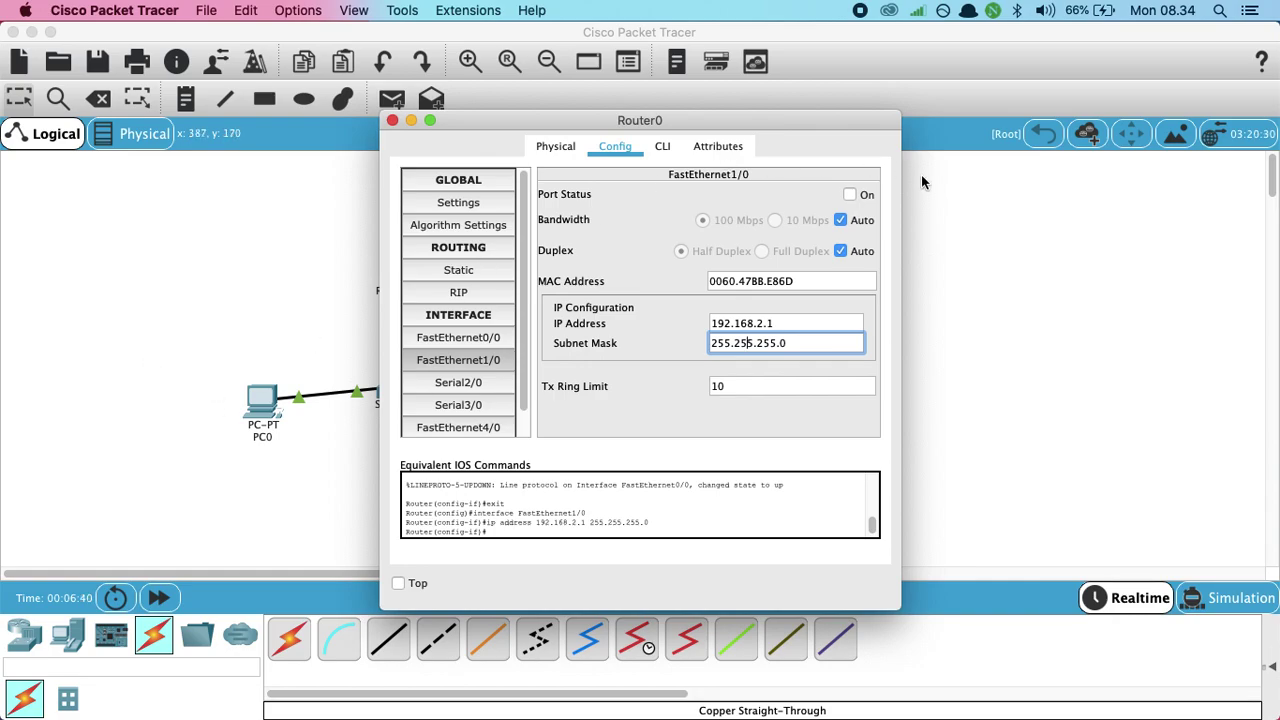
{"action": "left_click", "coordinate": [851, 196]}
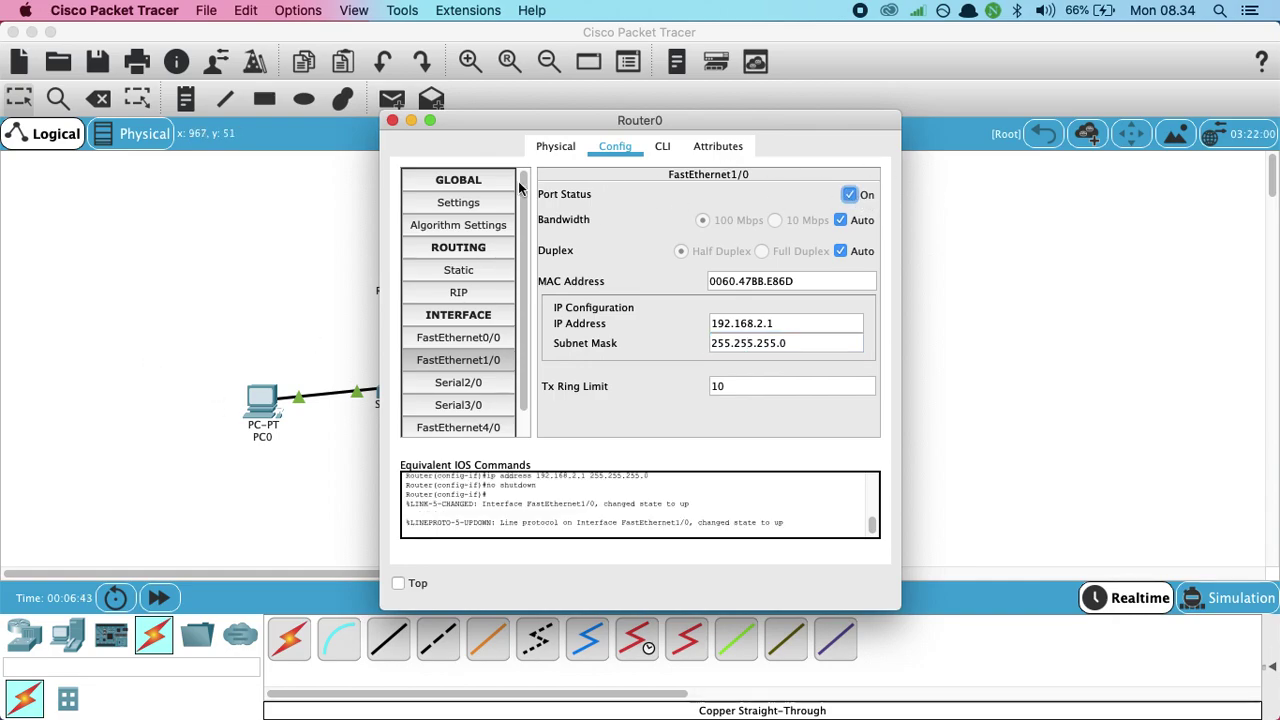
{"action": "left_click", "coordinate": [392, 120]}
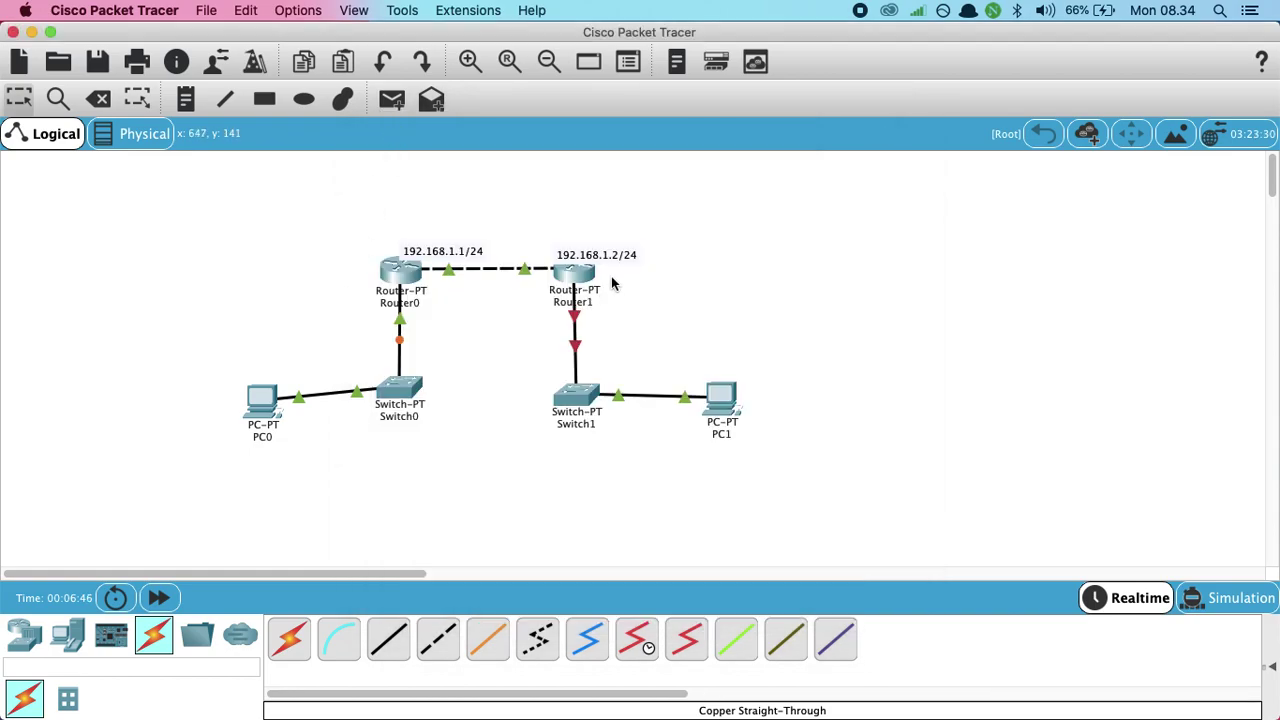
Add the note 192.168.2.1/24 just below Router0's icon in the workspace.
{"action": "left_click", "coordinate": [186, 100]}
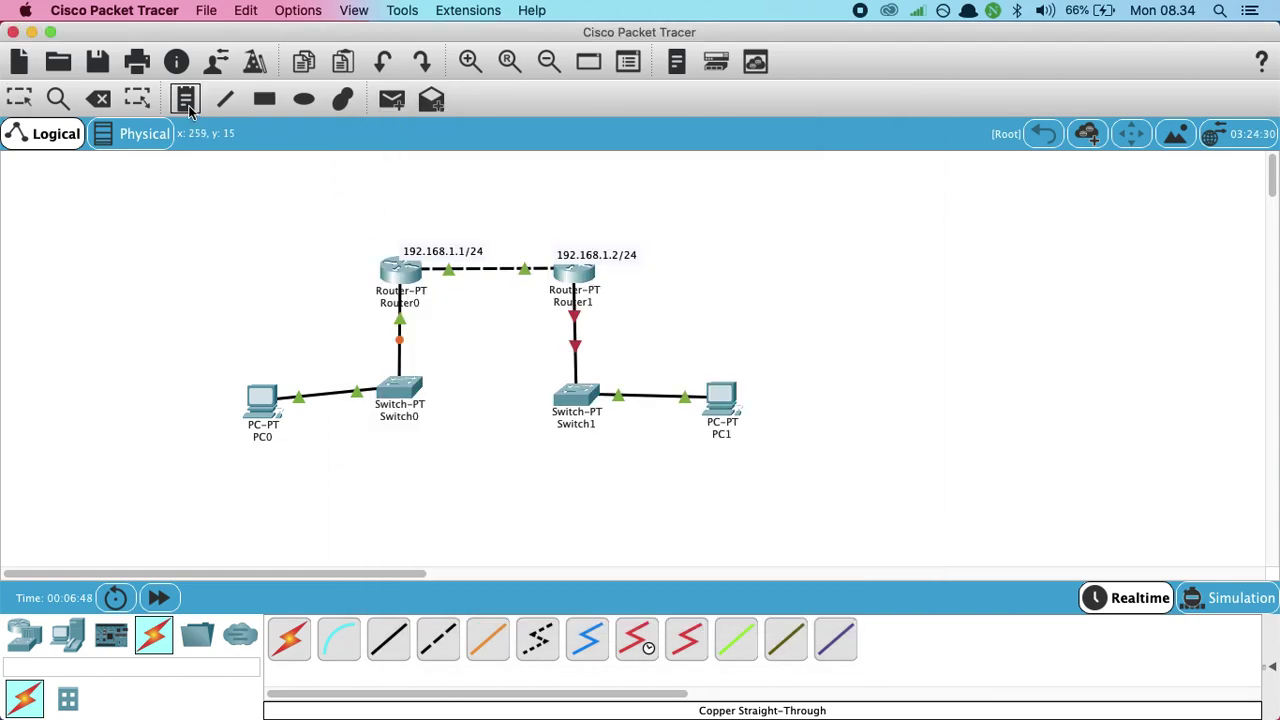
{"action": "left_click", "coordinate": [355, 296]}
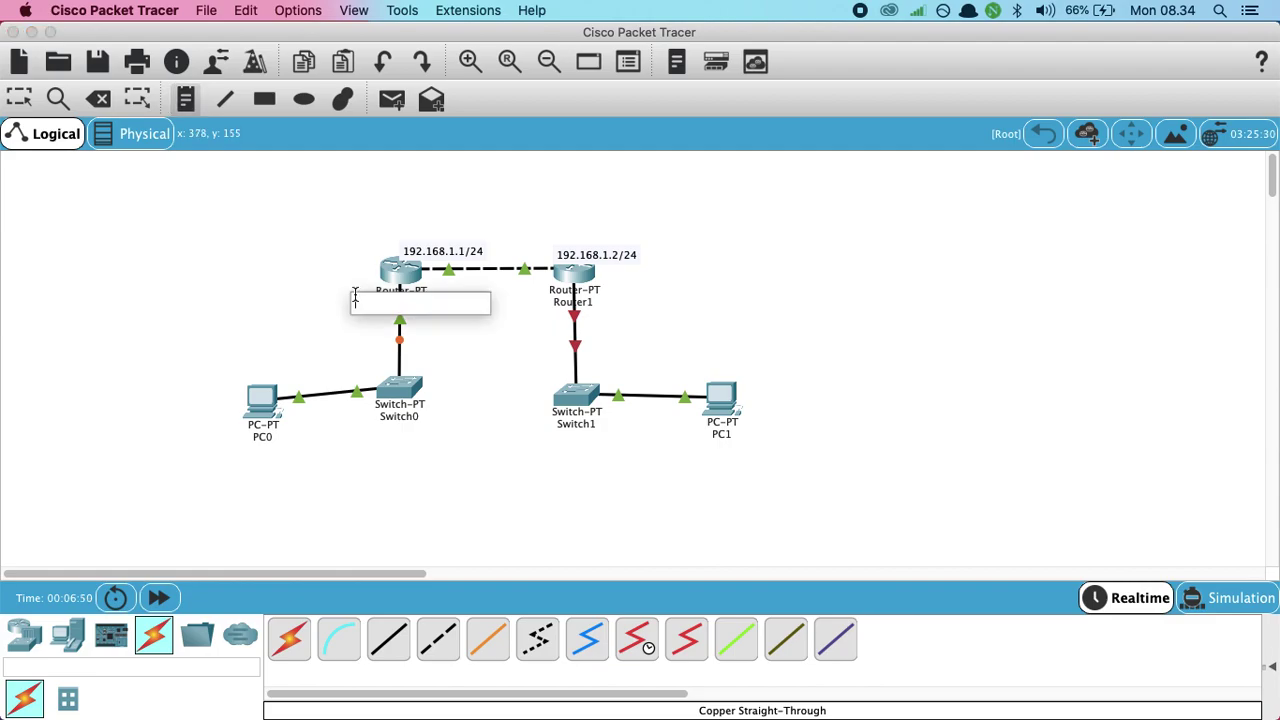
{"action": "type", "text": "192.168.2.1/24"}
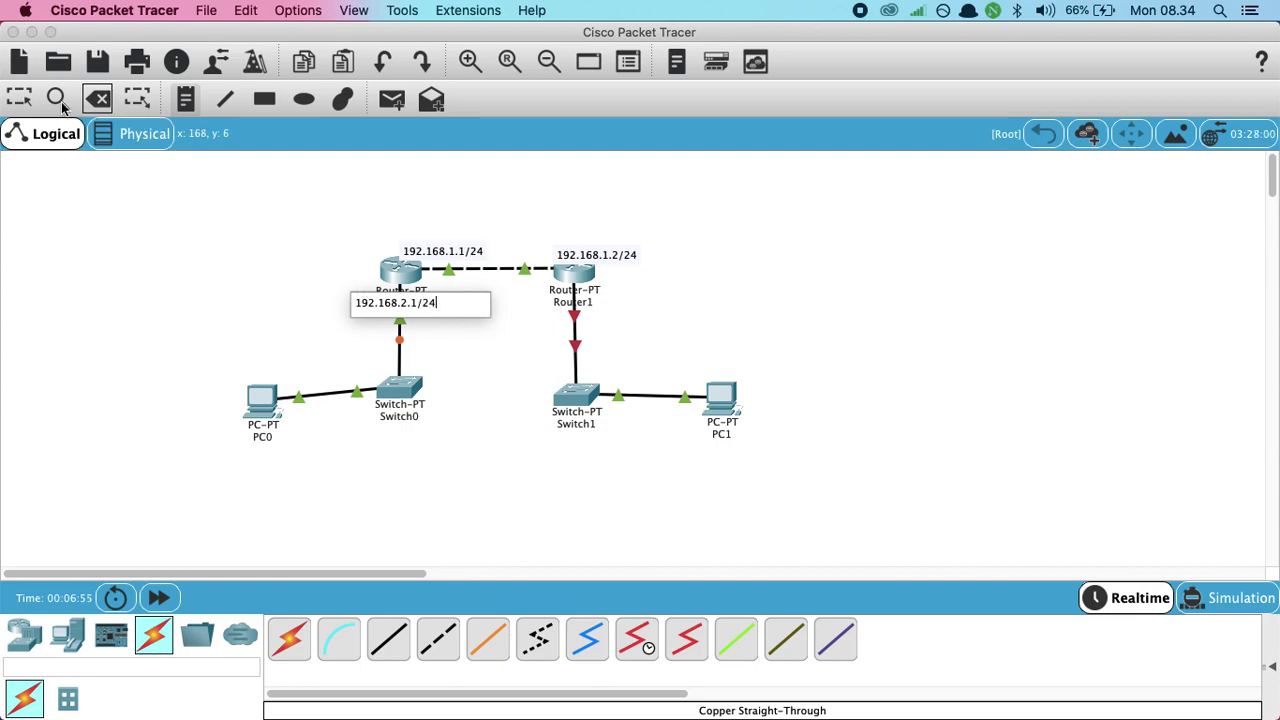
{"action": "key", "text": "Escape"}
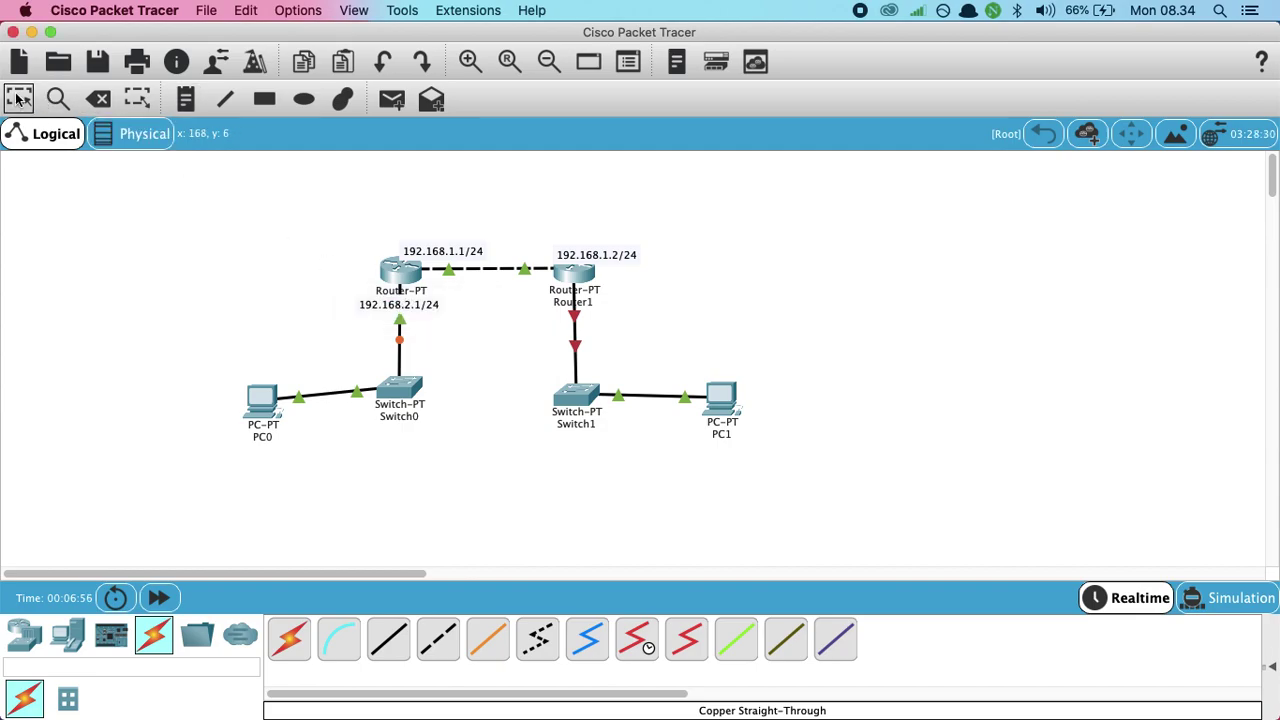
{"action": "left_click_drag", "start_coordinate": [375, 316], "coordinate": [373, 297]}
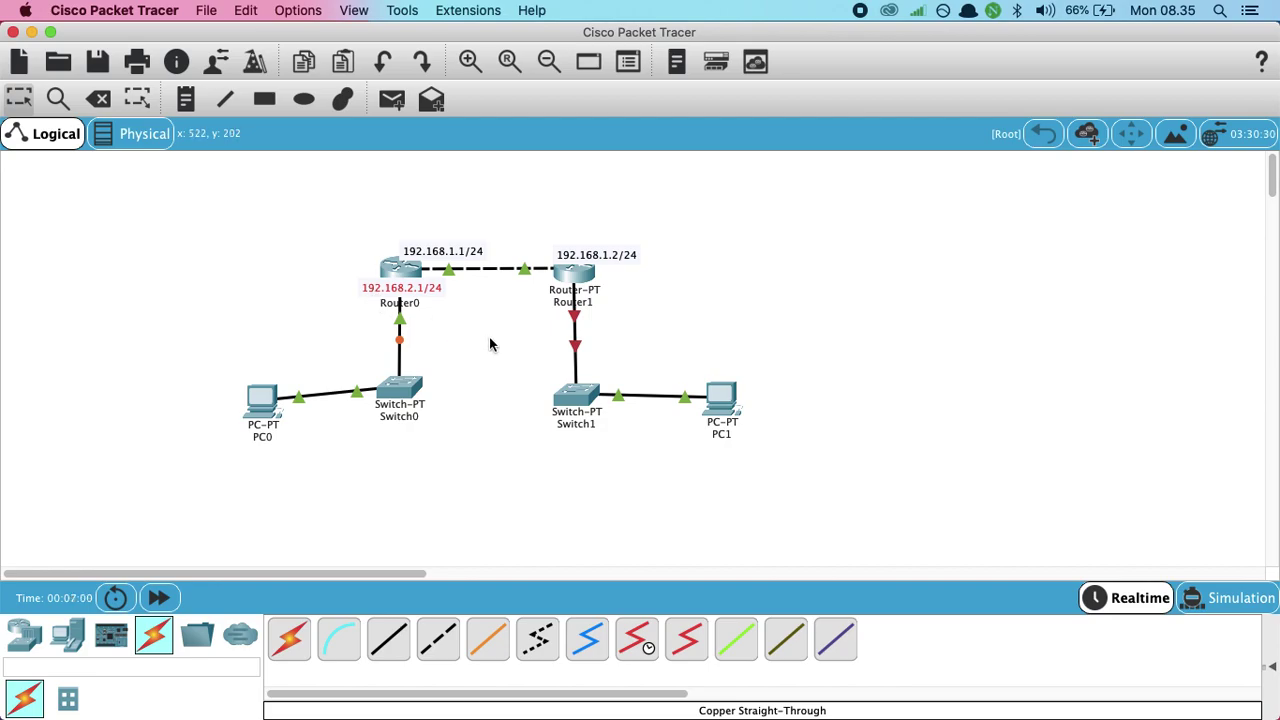
{"action": "left_click", "coordinate": [521, 346]}
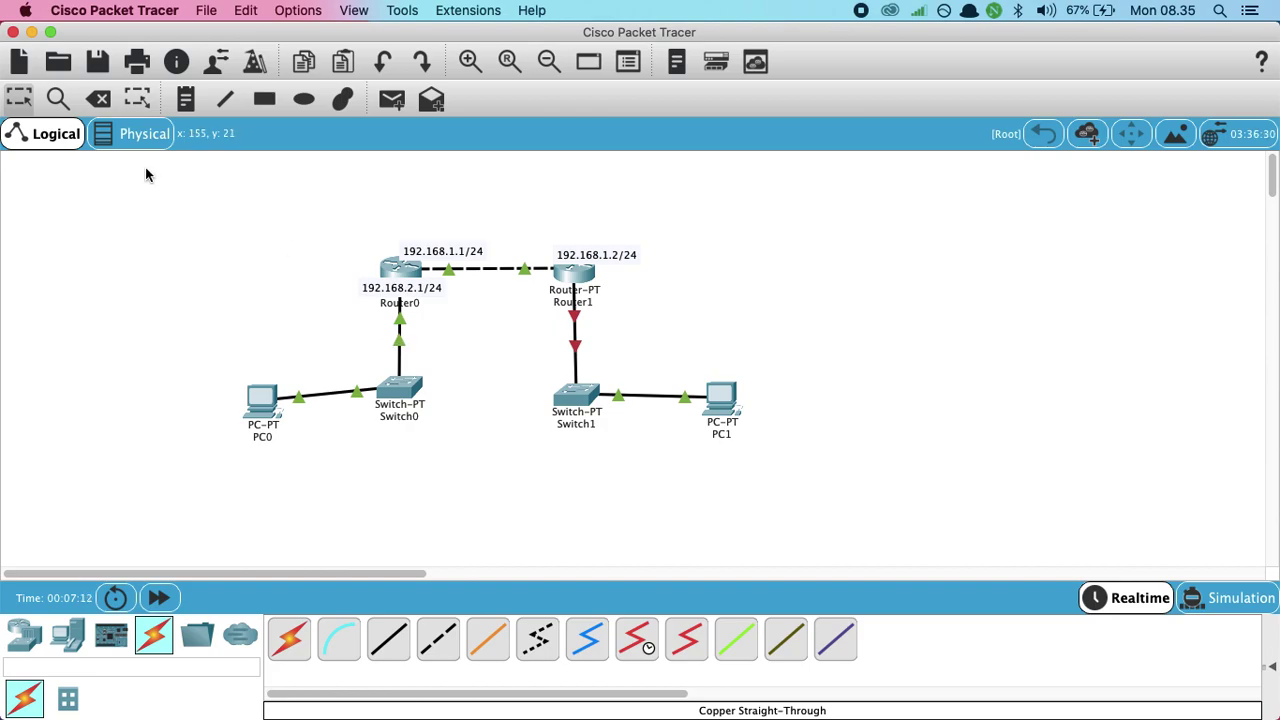
Configure Router1's FastEthernet1/0 with IP address 192.168.3.1 and subnet mask 255.255.255.0, and switch the port on.
{"action": "left_click", "coordinate": [574, 270]}
{"action": "left_click", "coordinate": [478, 363]}
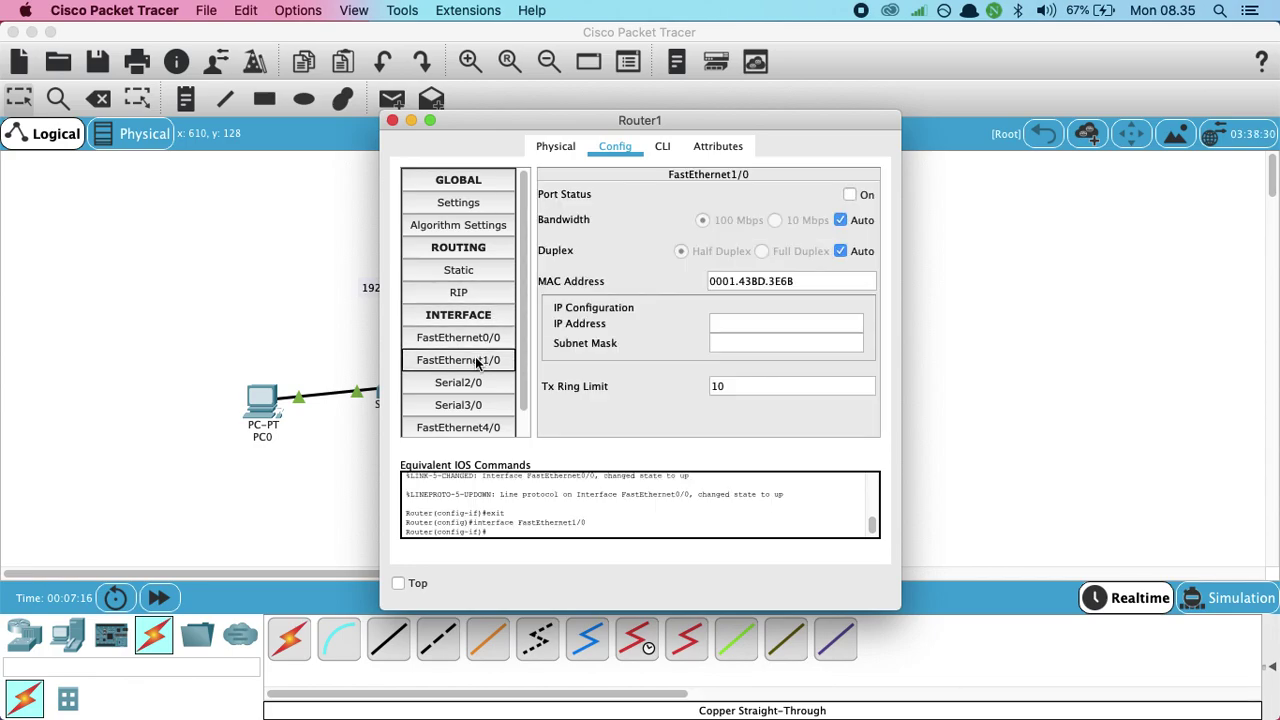
{"action": "left_click", "coordinate": [732, 321]}
{"action": "type", "text": "192"}
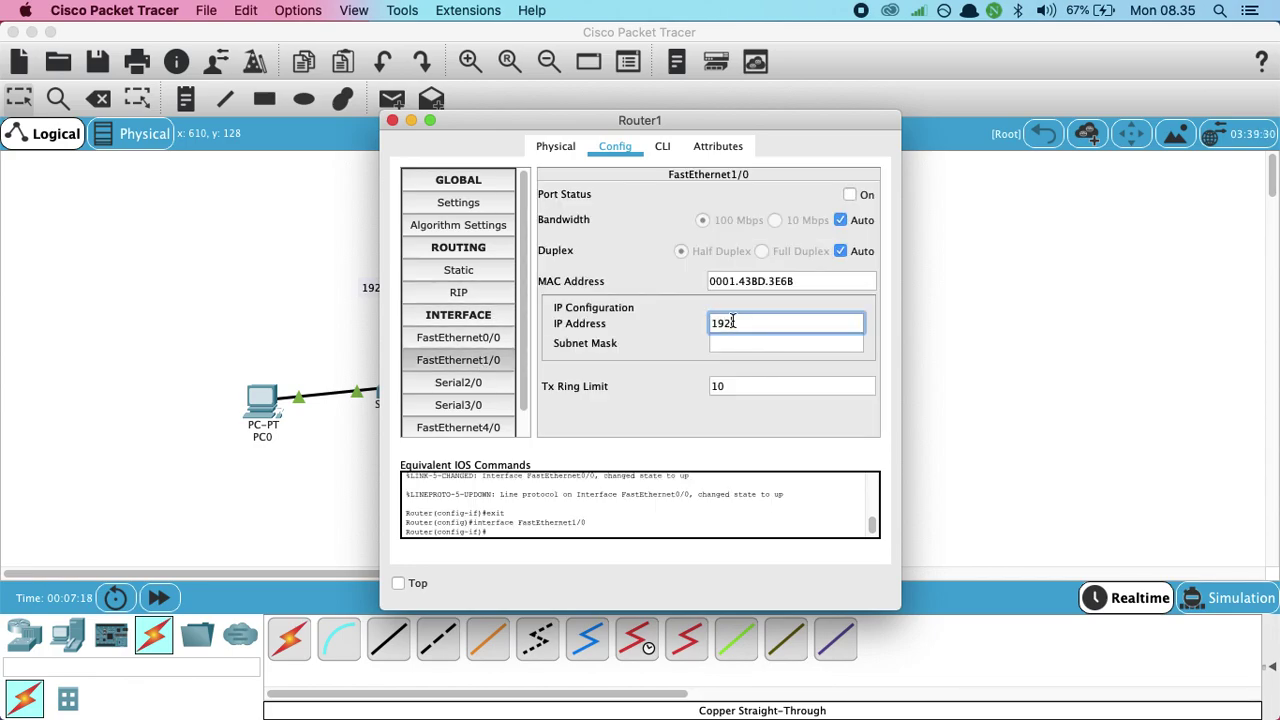
{"action": "type", "text": ".168.3.1"}
{"action": "left_click", "coordinate": [749, 344]}
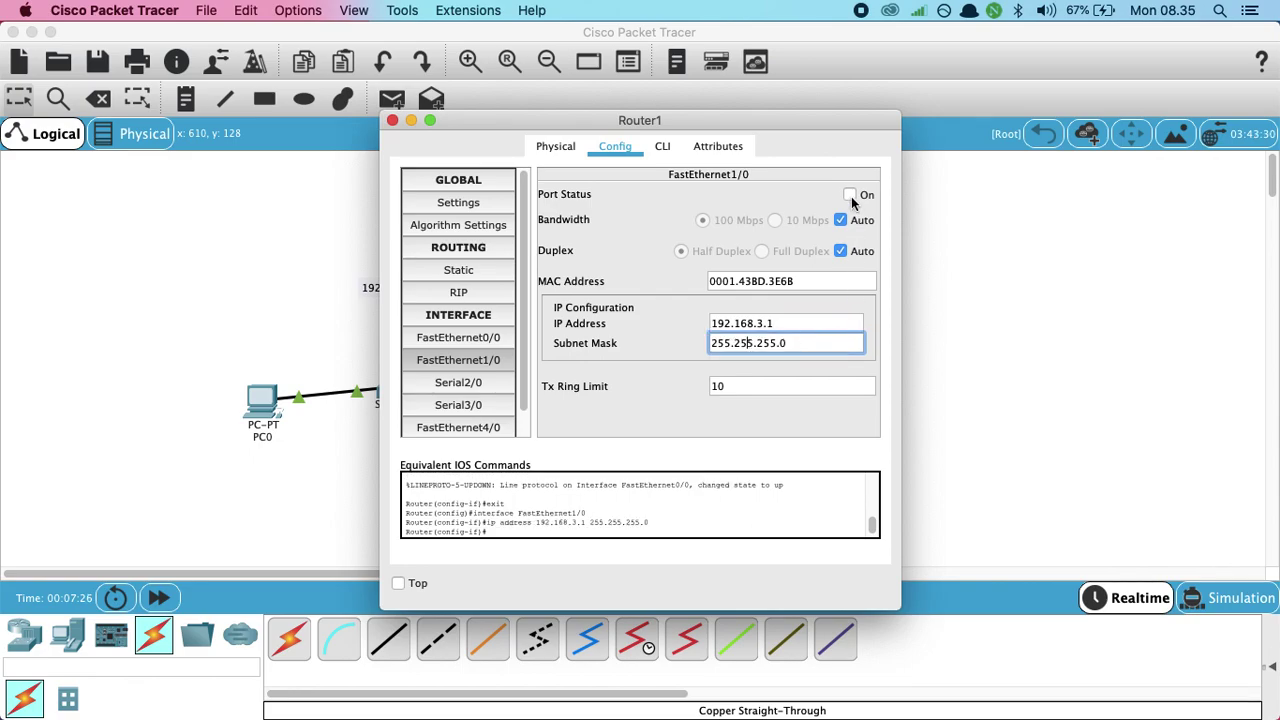
{"action": "left_click", "coordinate": [850, 195]}
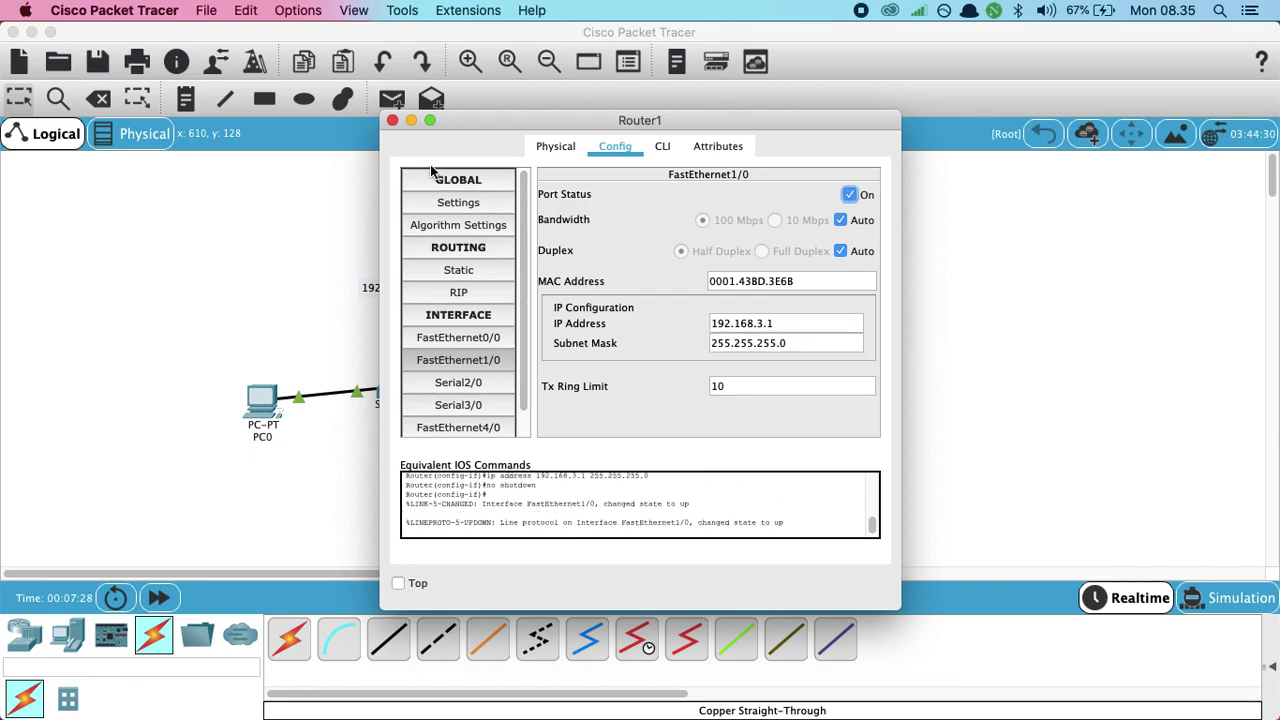
{"action": "left_click", "coordinate": [392, 121]}
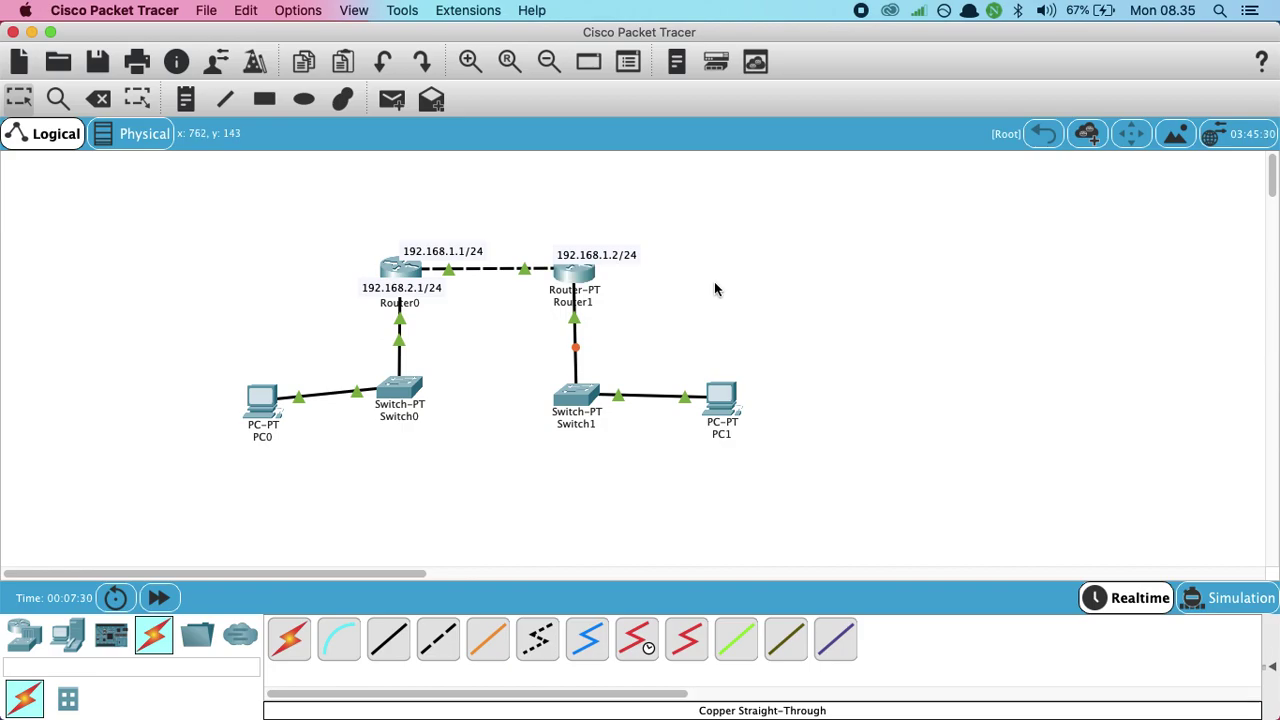
Add the note 192.168.3.1/24 just below Router1's icon in the workspace.
{"action": "left_click", "coordinate": [185, 98]}
{"action": "left_click", "coordinate": [553, 292]}
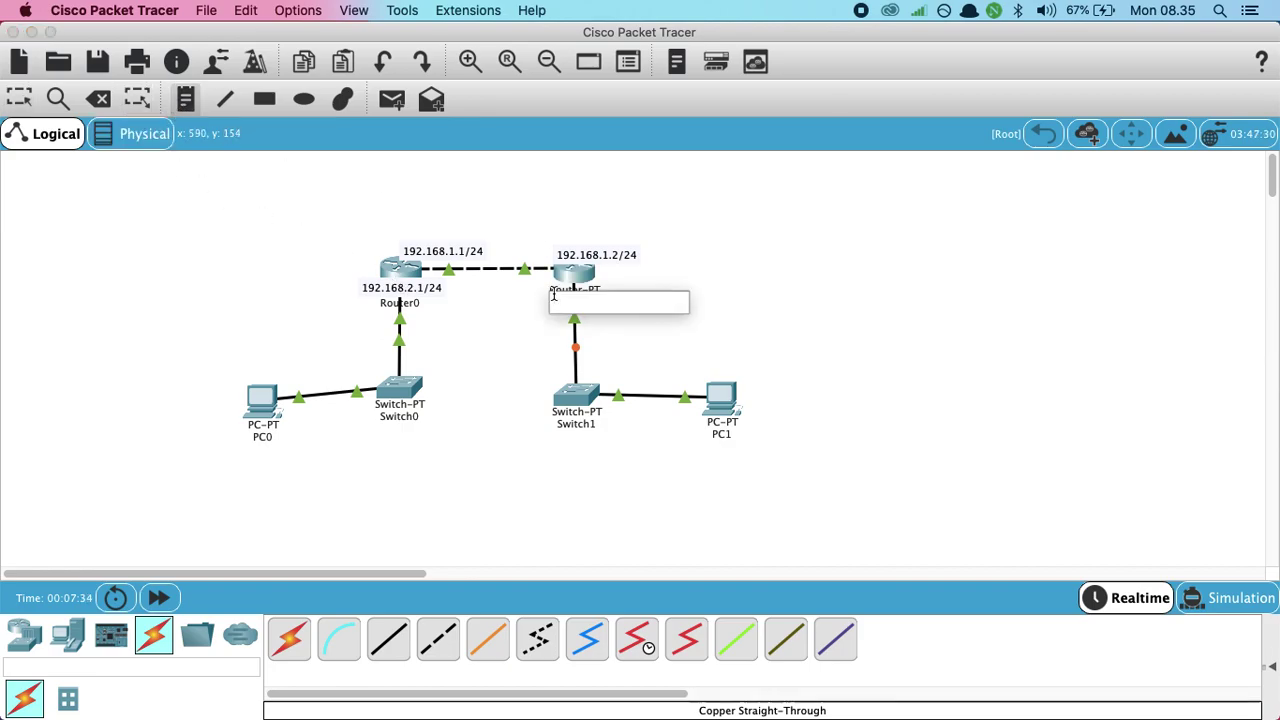
{"action": "type", "text": "192.168.3.1"}
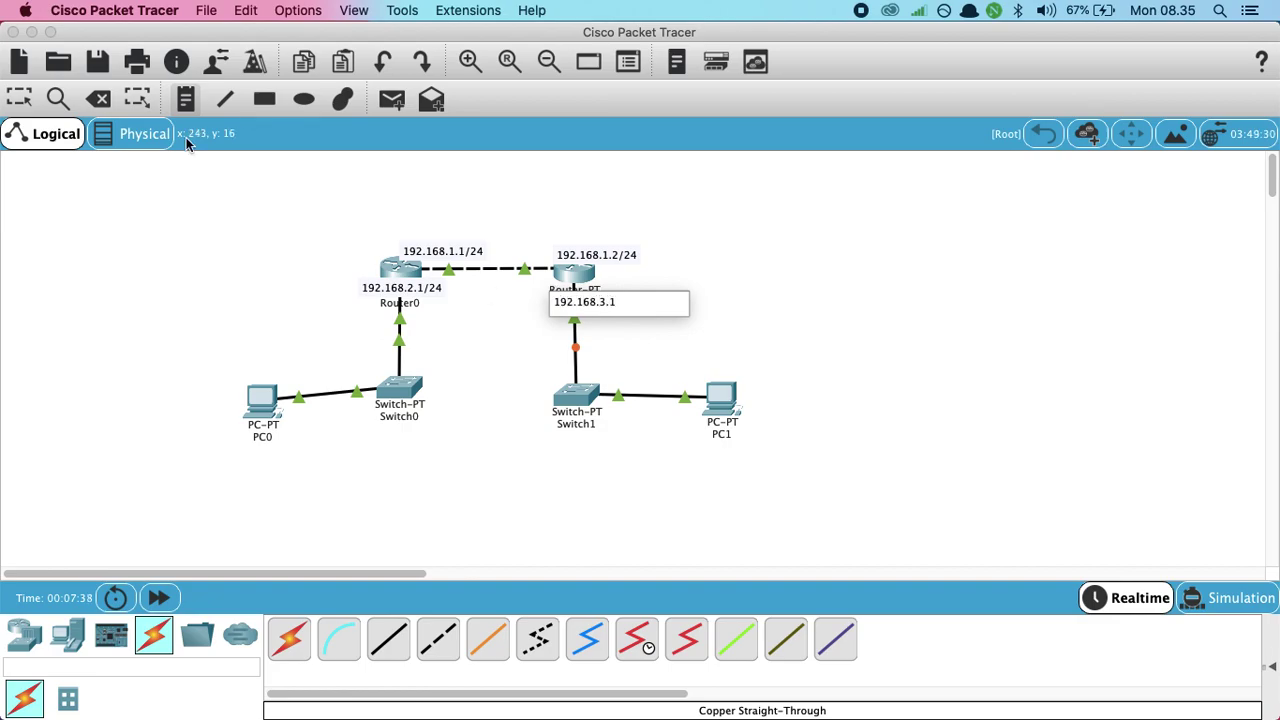
{"action": "left_click", "coordinate": [19, 98]}
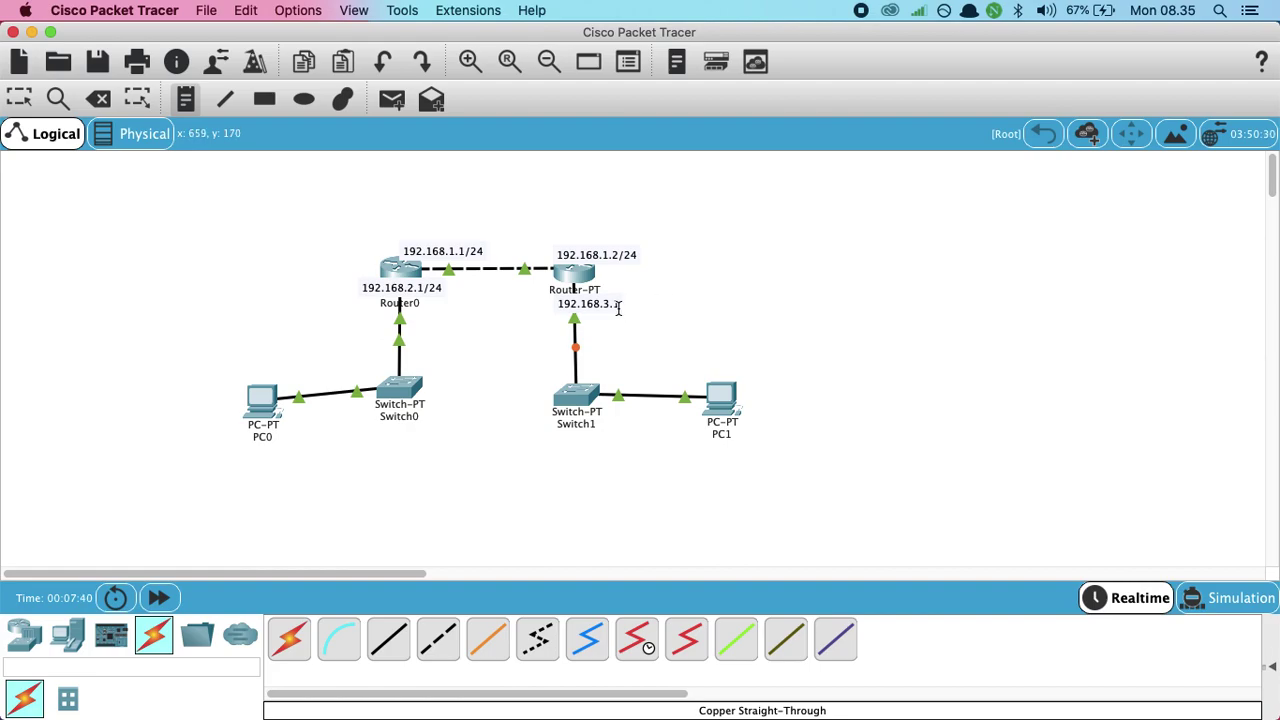
{"action": "left_click", "coordinate": [19, 98]}
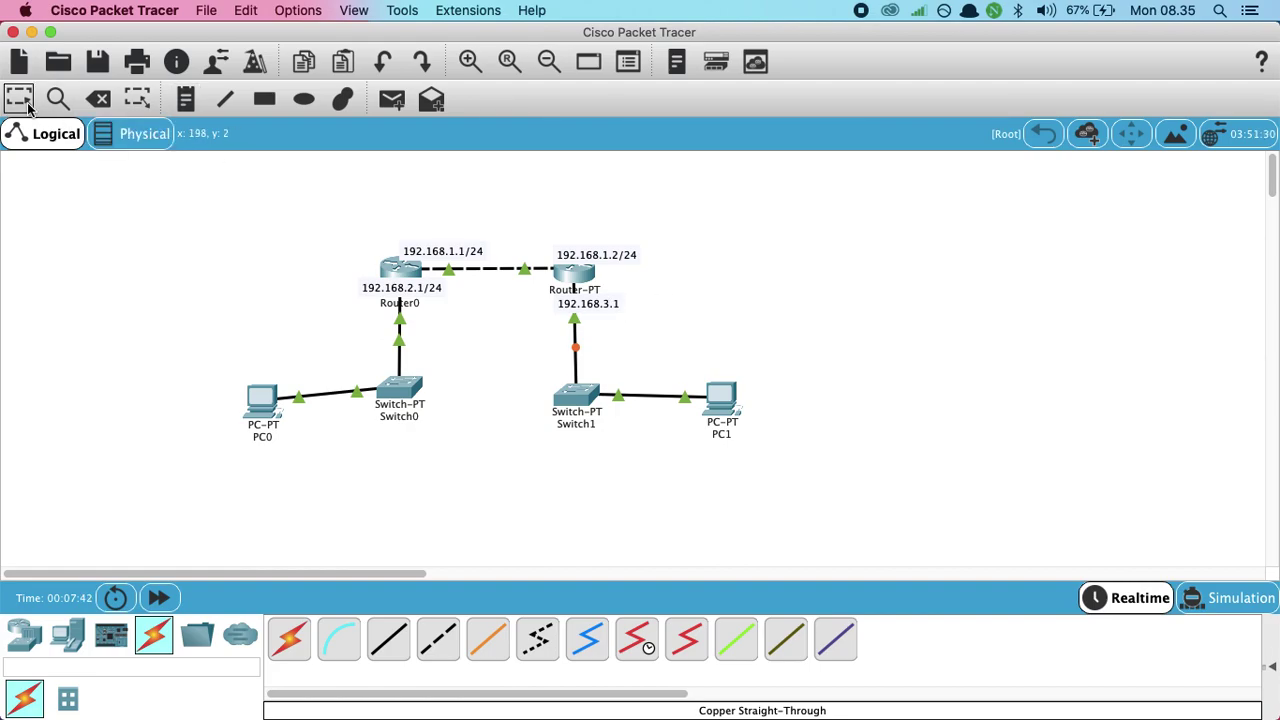
{"action": "double_click", "coordinate": [615, 306]}
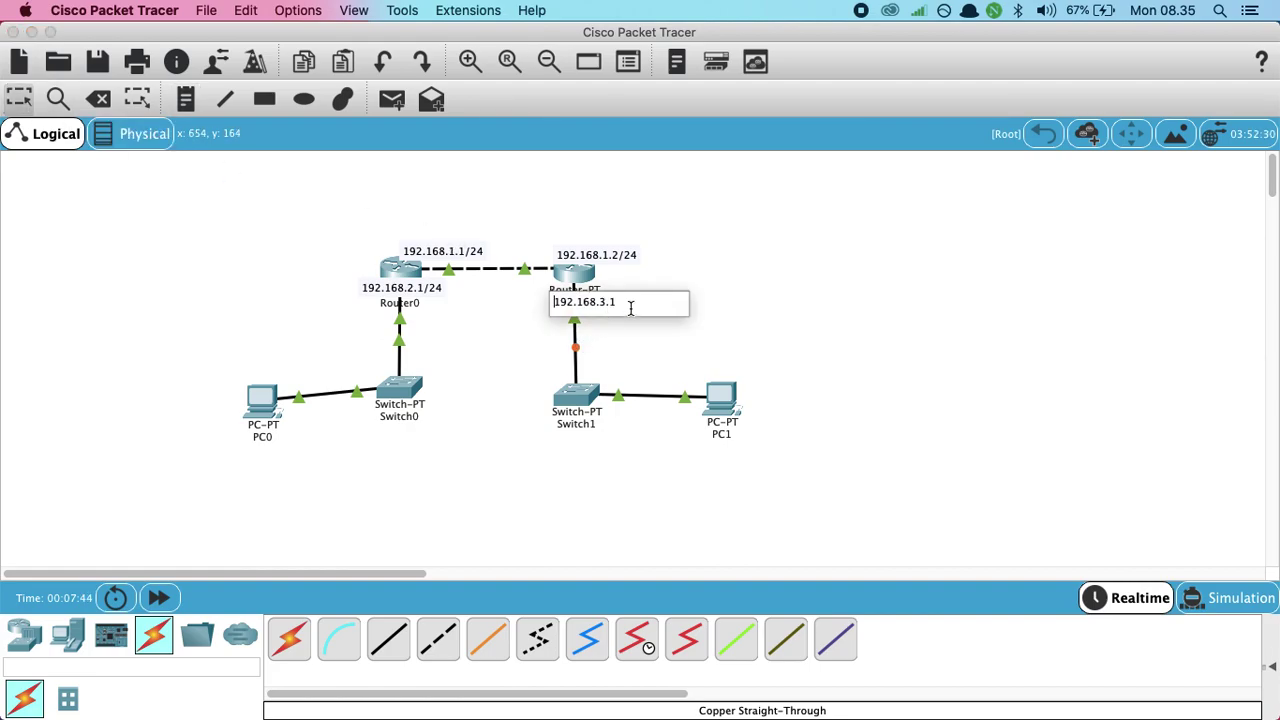
{"action": "type", "text": "/24"}
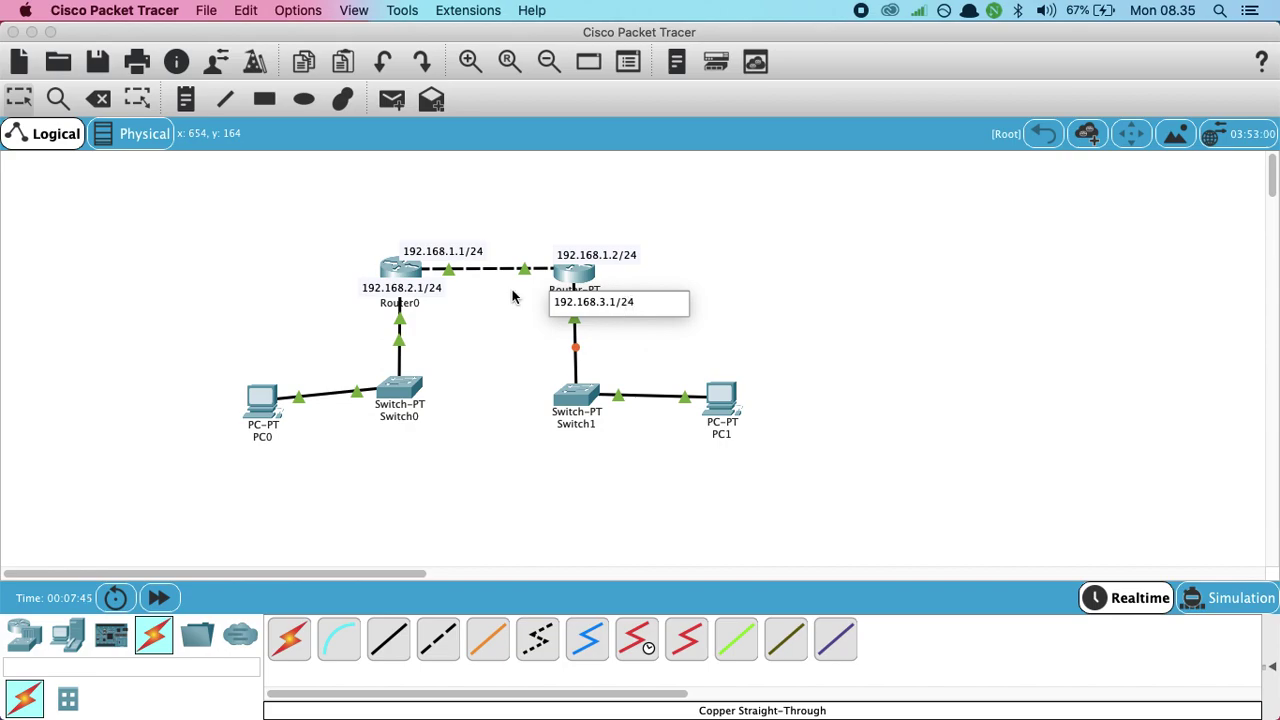
{"action": "left_click", "coordinate": [19, 100]}
{"action": "left_click_drag", "start_coordinate": [615, 313], "coordinate": [592, 296]}
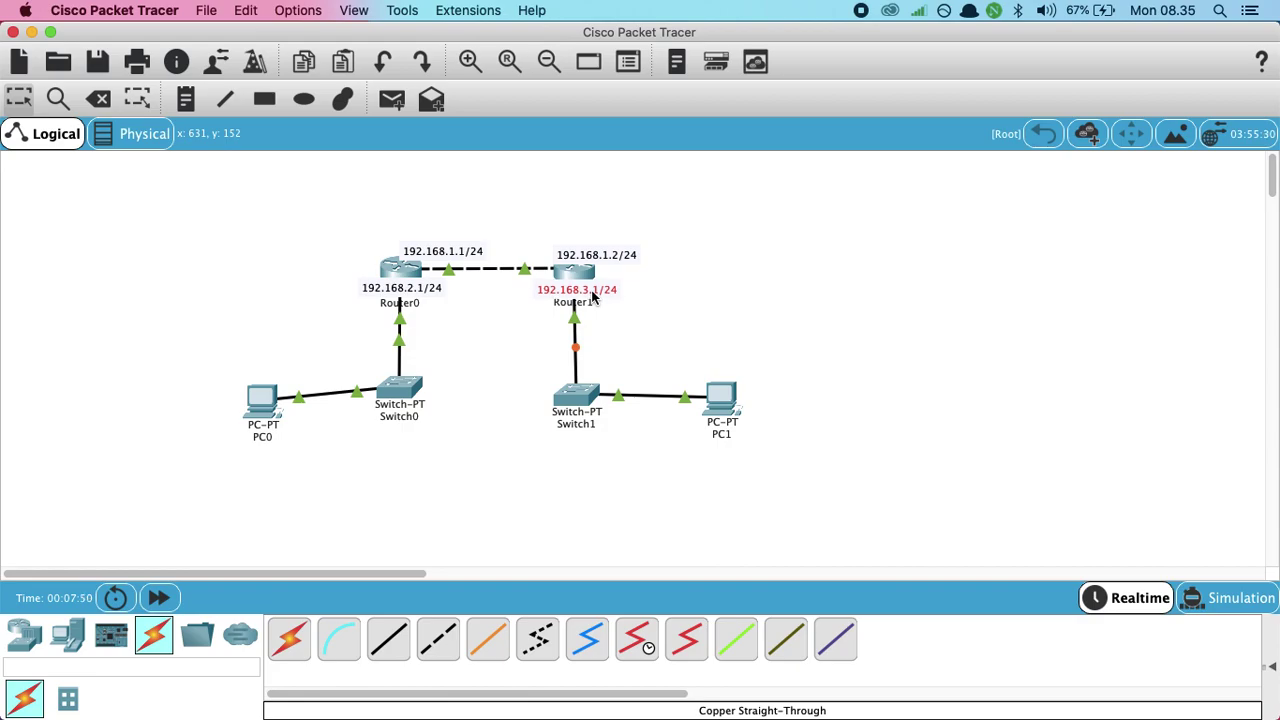
{"action": "left_click", "coordinate": [682, 303]}
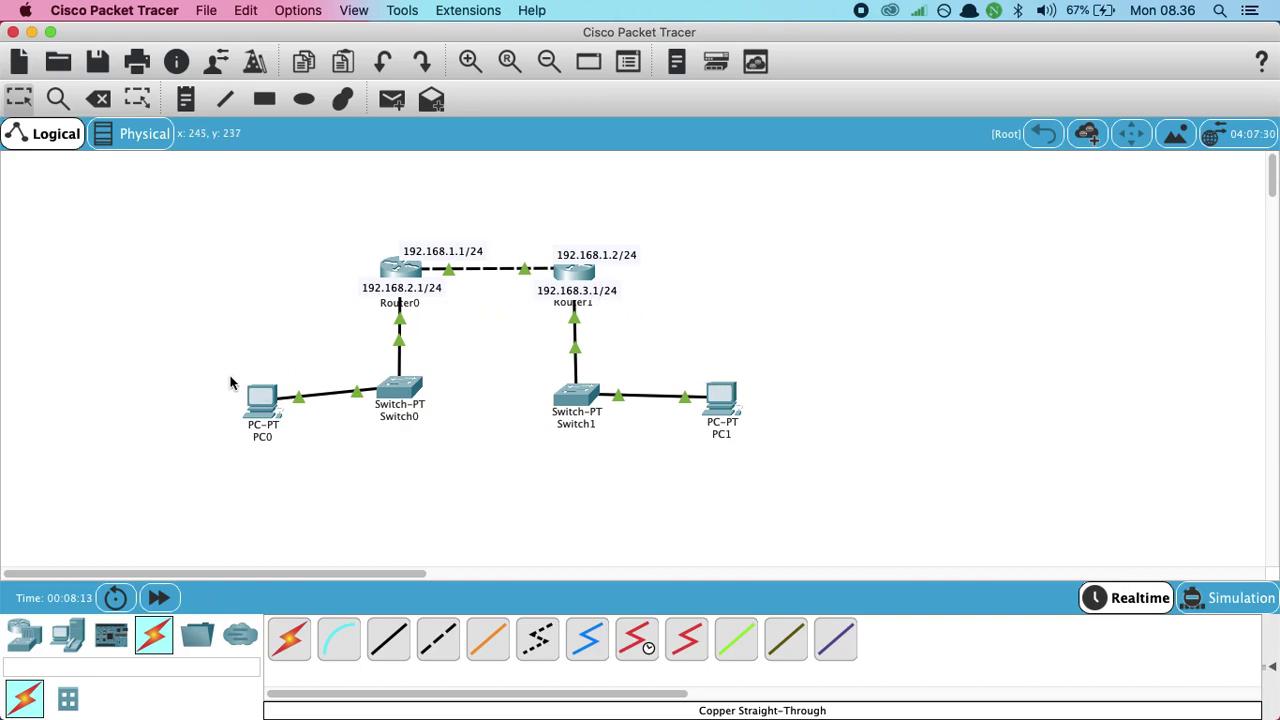
Give PC0 the static IP address 192.168.2.2 with subnet mask 255.255.255.0 in its IP configuration.
{"action": "left_click", "coordinate": [260, 400]}
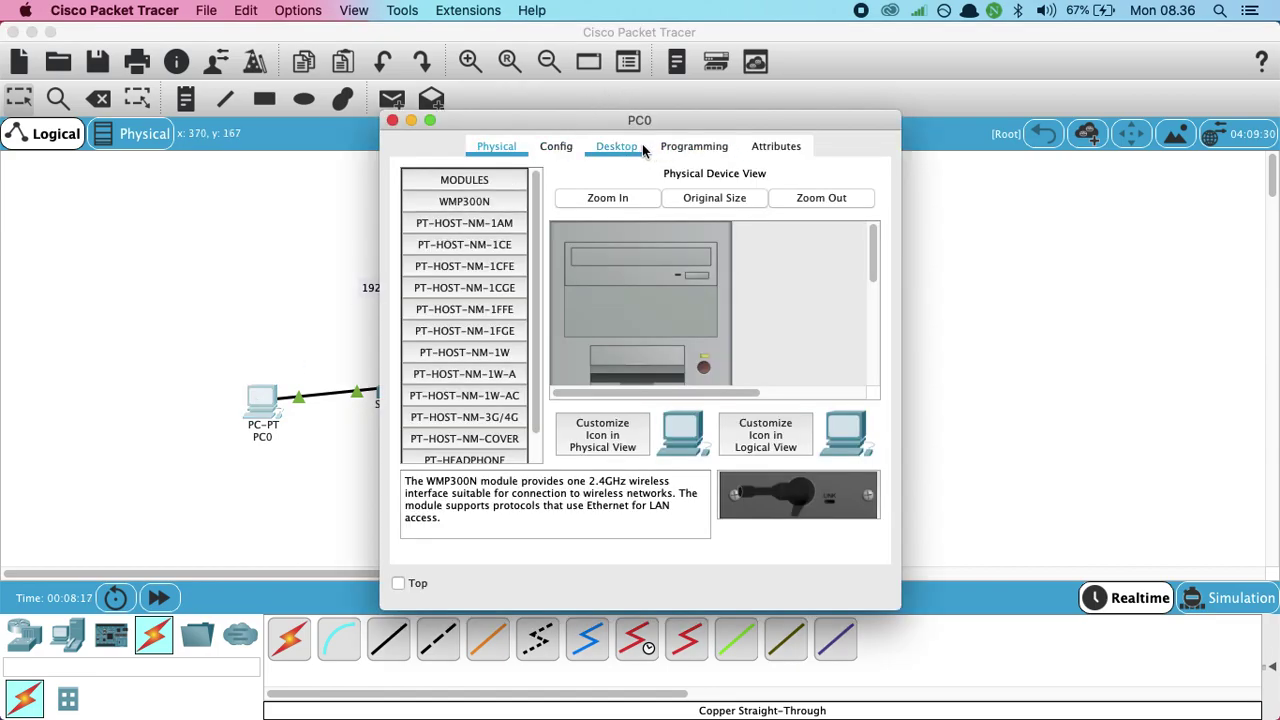
{"action": "left_click", "coordinate": [572, 152]}
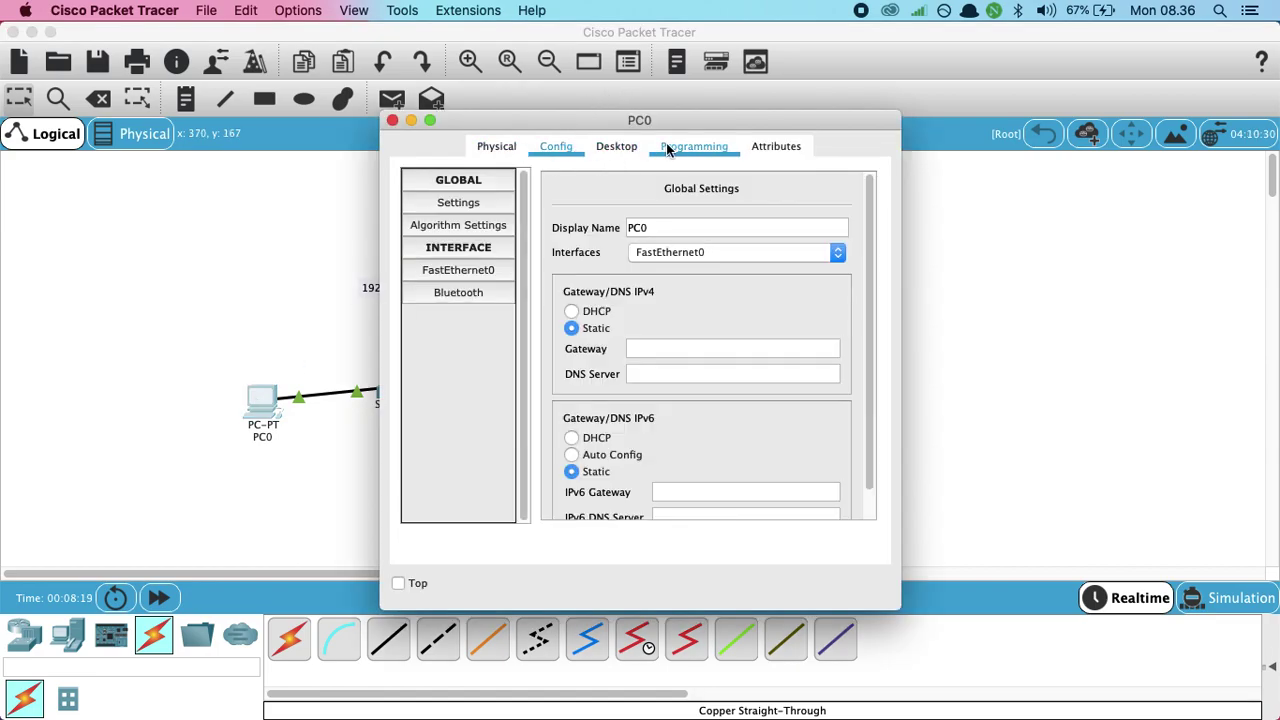
{"action": "left_click", "coordinate": [500, 271]}
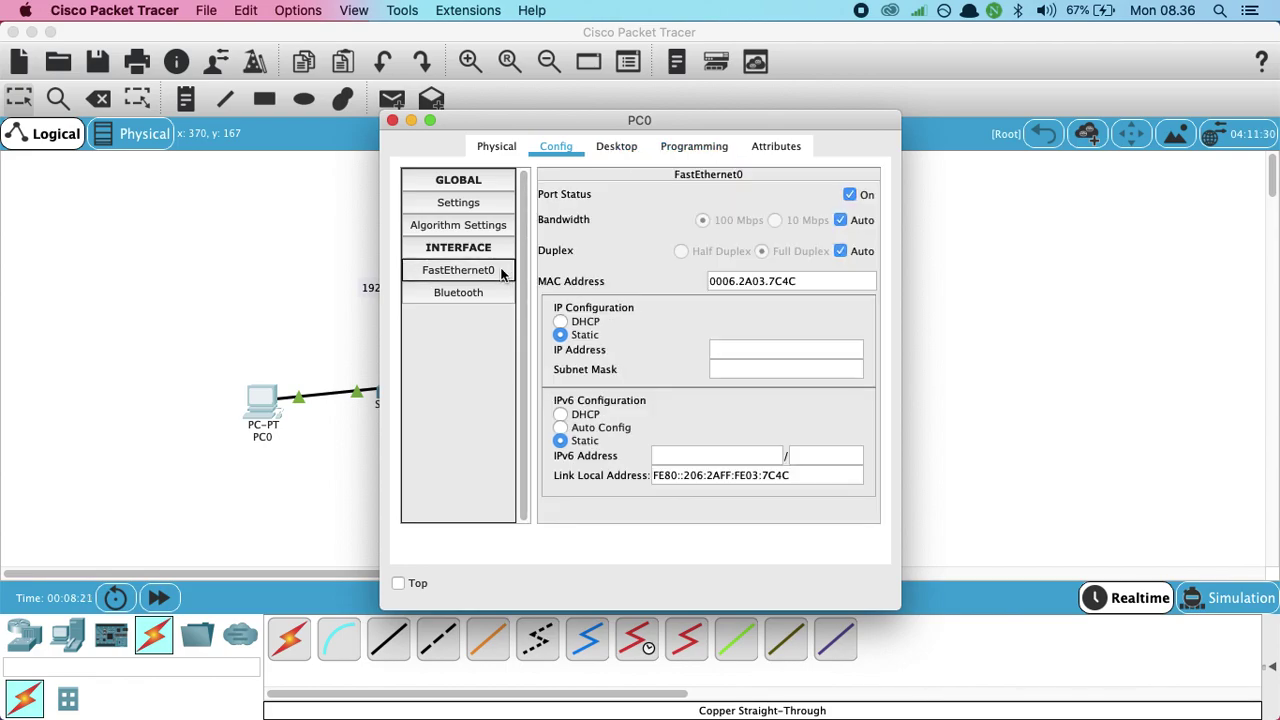
{"action": "left_click", "coordinate": [620, 149]}
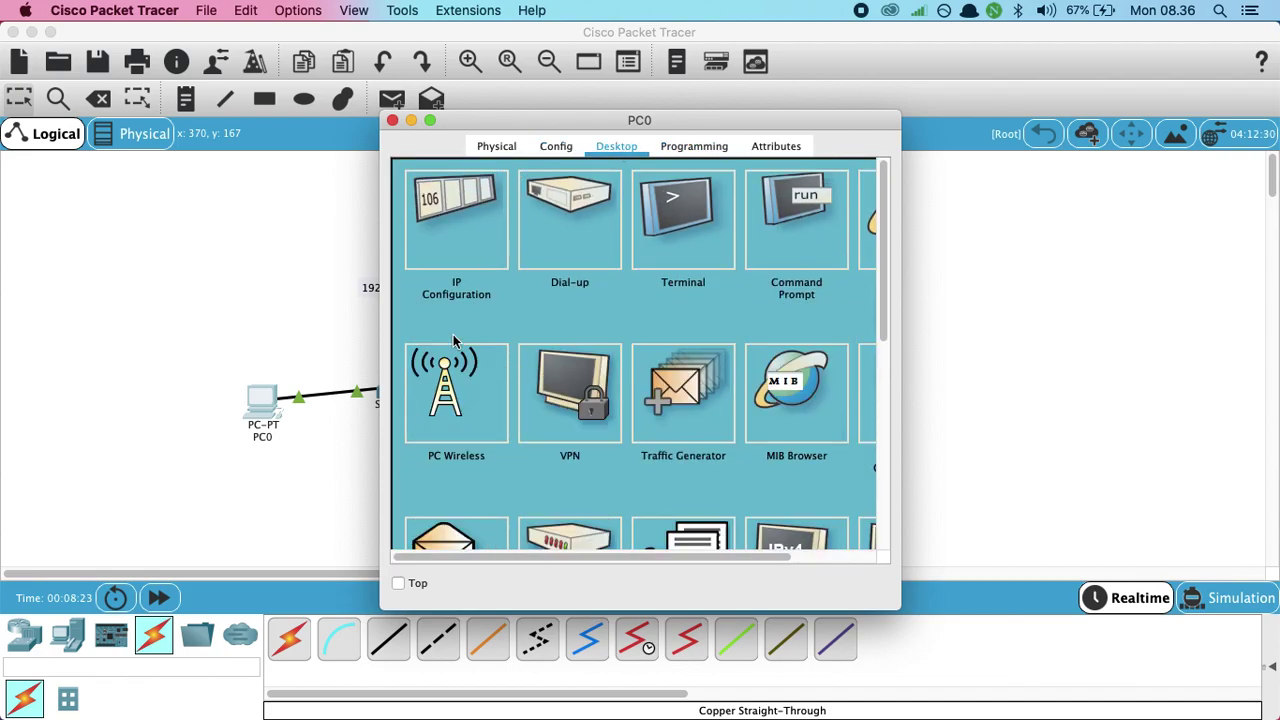
{"action": "left_click", "coordinate": [470, 205]}
{"action": "left_click", "coordinate": [557, 298]}
{"action": "type", "text": "192.168.2.2"}
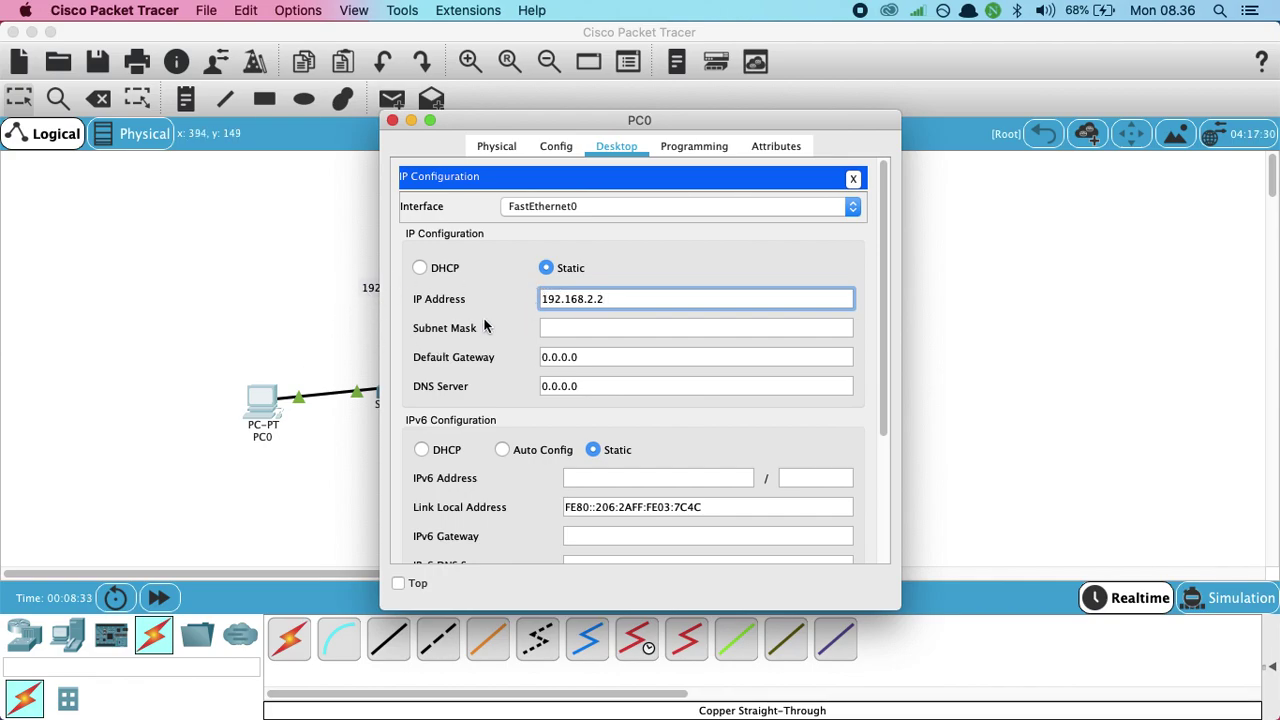
{"action": "left_click", "coordinate": [558, 322]}
Set PC0's default gateway to 192.168.2.1 and close its configuration window.
{"action": "left_click", "coordinate": [612, 357]}
{"action": "key", "text": "BackSpace"}
{"action": "key", "text": "BackSpace"}
{"action": "key", "text": "BackSpace"}
{"action": "key", "text": "BackSpace"}
{"action": "key", "text": "BackSpace"}
{"action": "key", "text": "BackSpace"}
{"action": "key", "text": "BackSpace"}
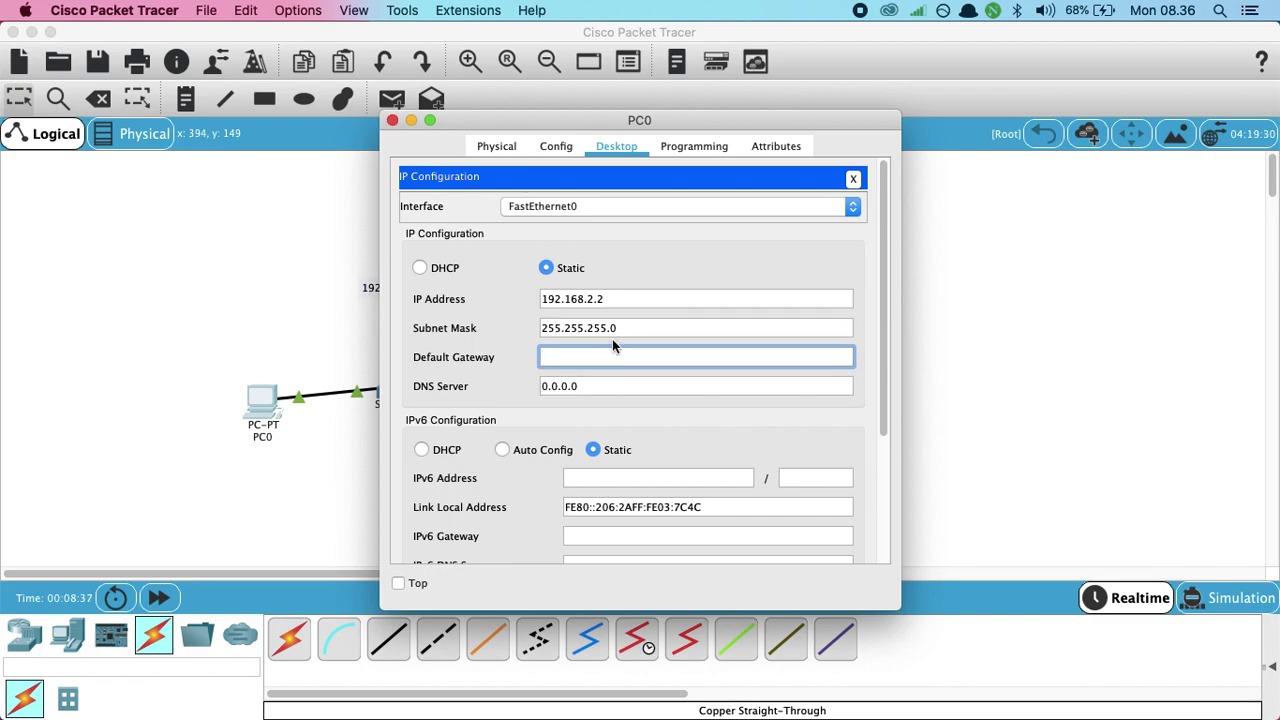
{"action": "left_click_drag", "start_coordinate": [572, 120], "coordinate": [779, 106]}
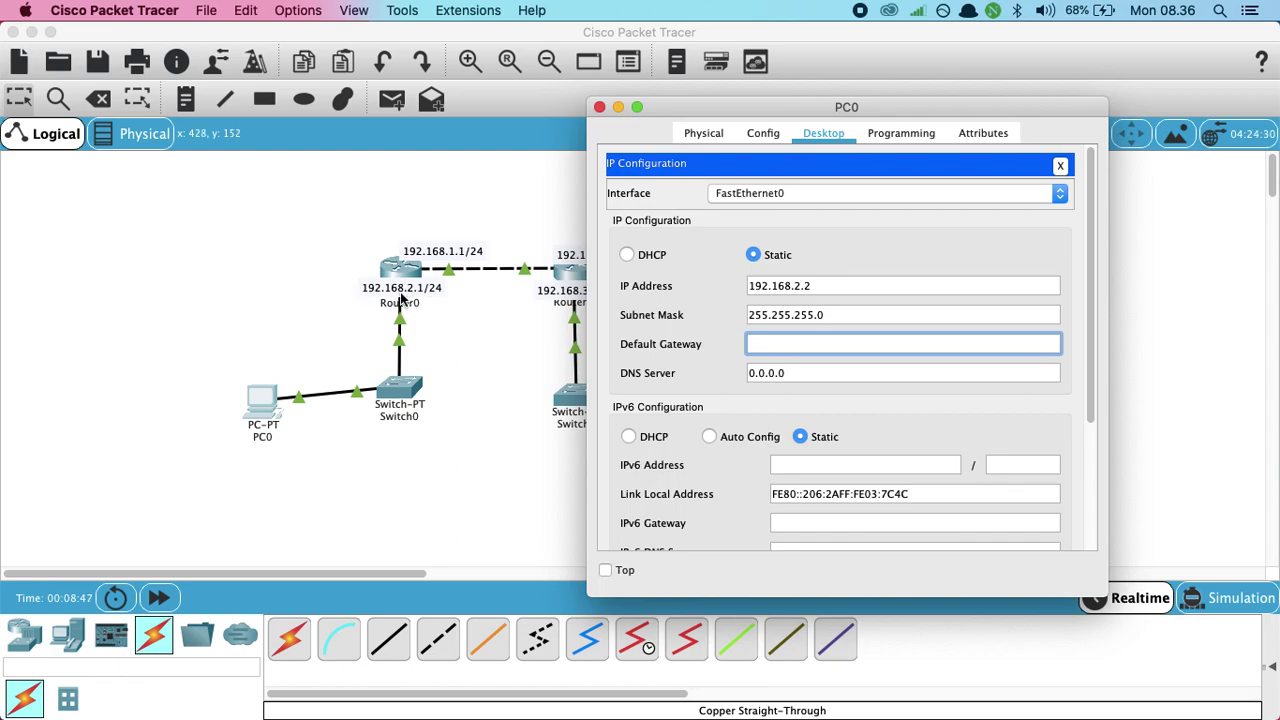
{"action": "type", "text": "192.168.2.1"}
{"action": "left_click", "coordinate": [1062, 165]}
{"action": "left_click", "coordinate": [599, 107]}
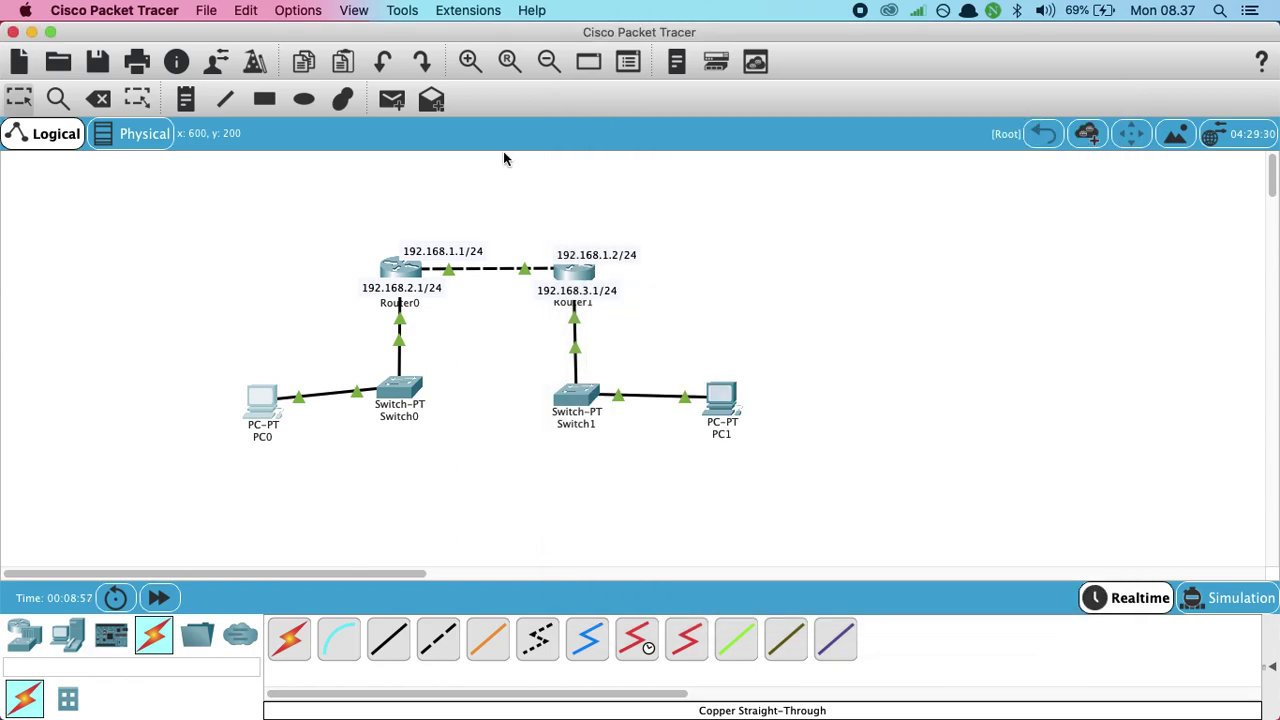
Add the note 192.168.2.2/24 above PC0 in the workspace.
{"action": "left_click", "coordinate": [185, 99]}
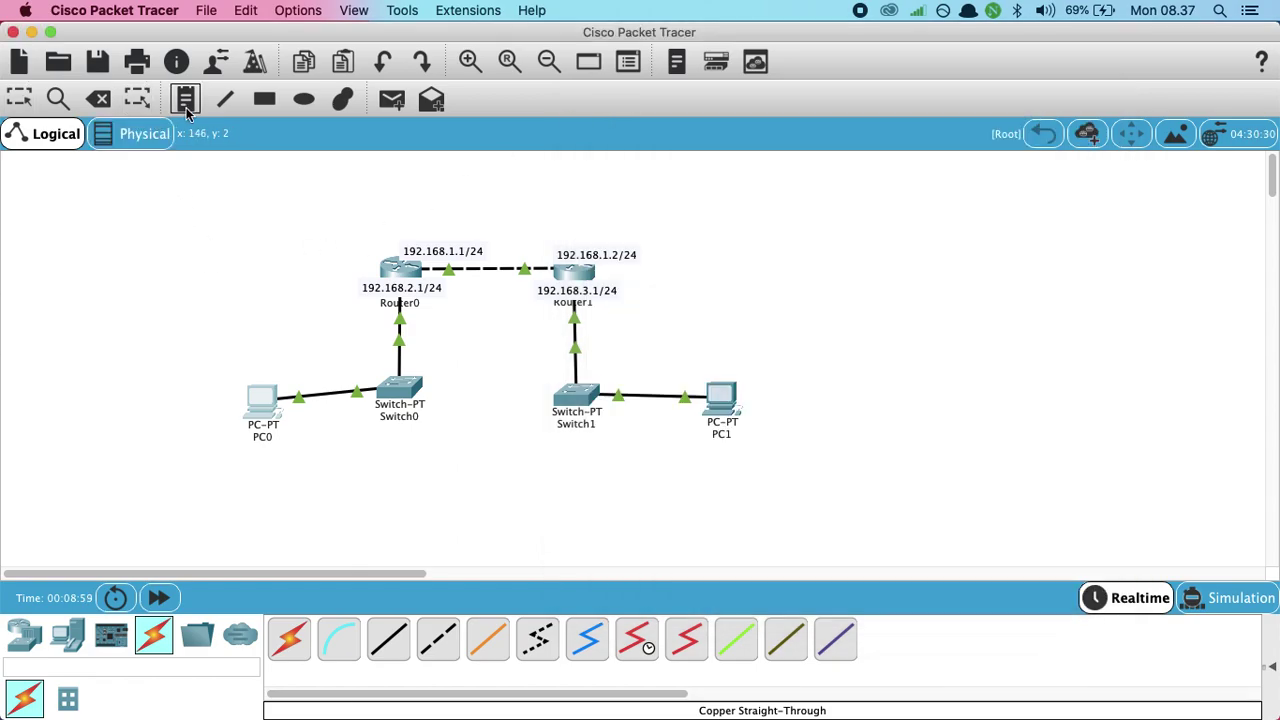
{"action": "left_click", "coordinate": [243, 360]}
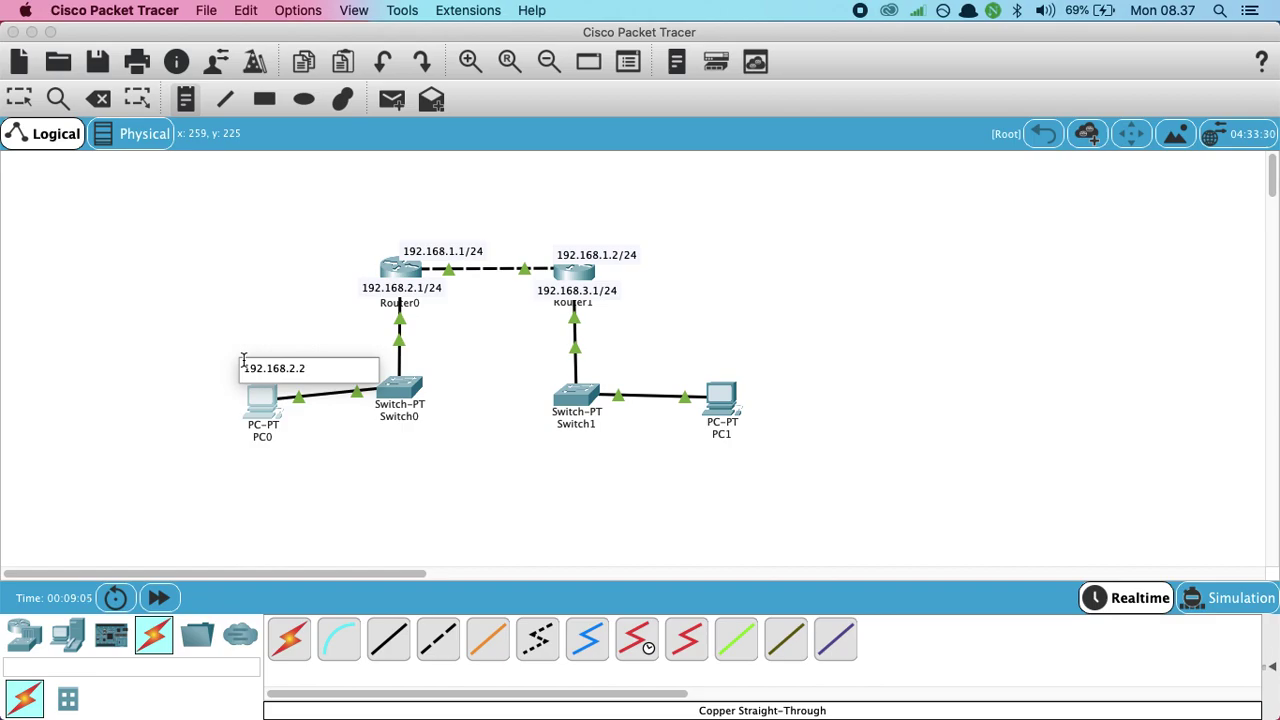
{"action": "type", "text": "192.168.2.2/24"}
{"action": "left_click", "coordinate": [19, 99]}
Give PC1 the static IP address 192.168.3.2 with subnet mask 255.255.255.0 in its IP configuration.
{"action": "left_click", "coordinate": [724, 395]}
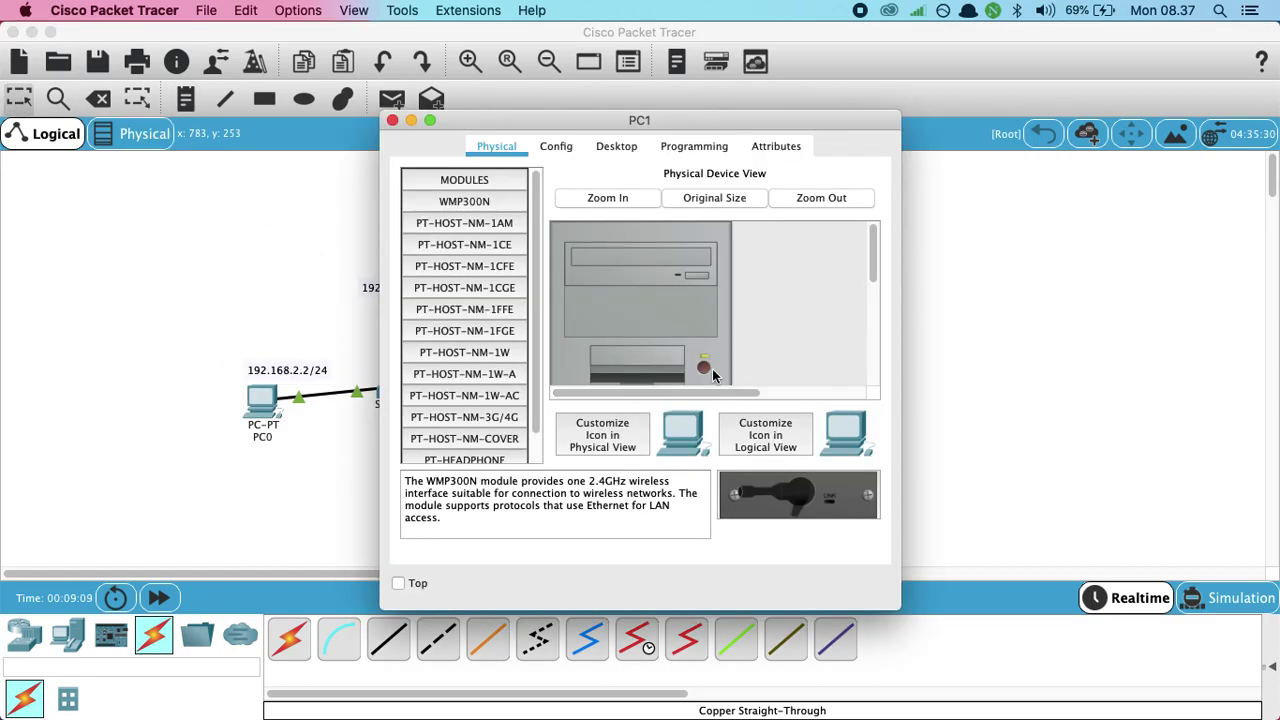
{"action": "left_click", "coordinate": [624, 148]}
{"action": "left_click", "coordinate": [428, 217]}
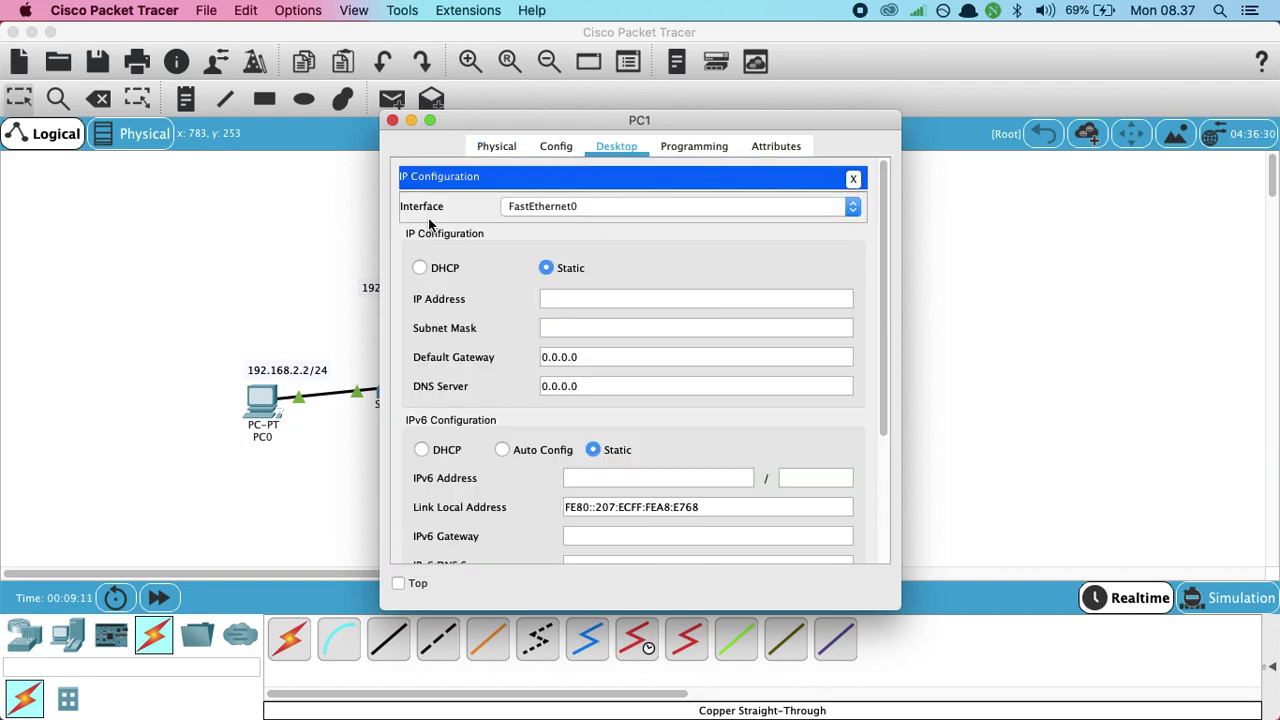
{"action": "left_click", "coordinate": [558, 297]}
{"action": "type", "text": "192.16."}
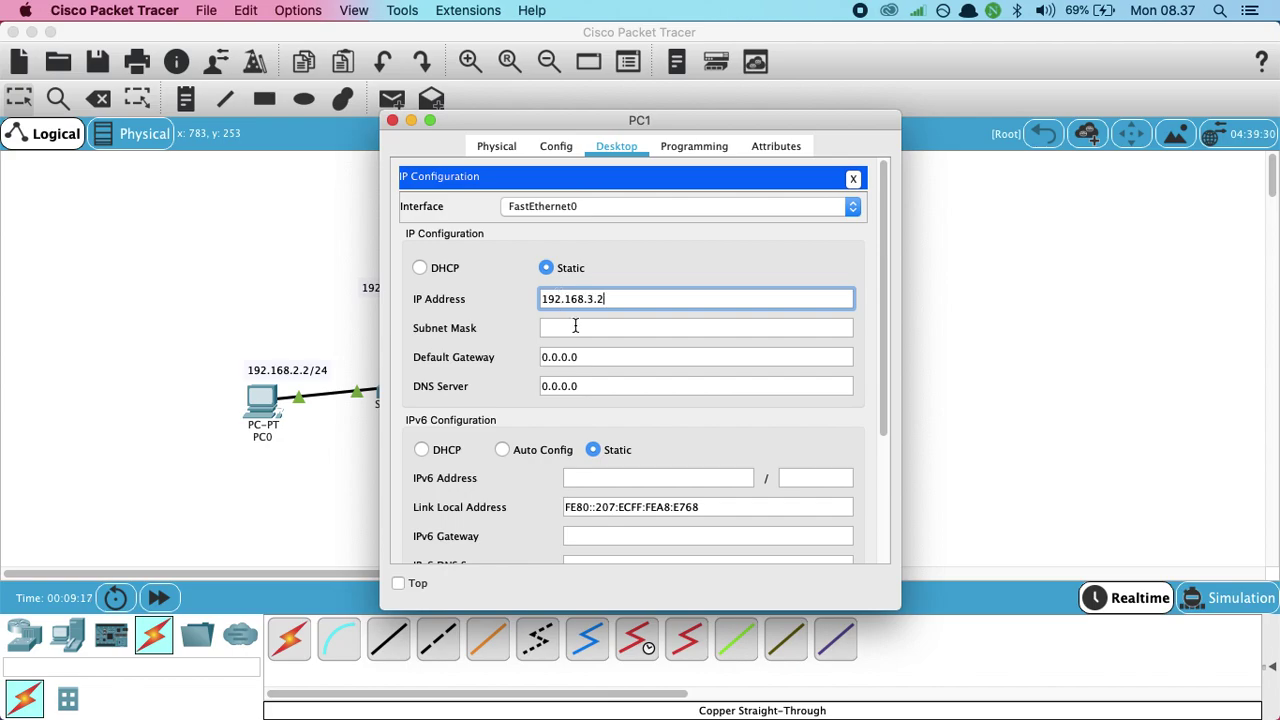
{"action": "left_click", "coordinate": [575, 325]}
Set PC1's default gateway to 192.168.3.1 and close its configuration window.
{"action": "left_click_drag", "start_coordinate": [710, 119], "coordinate": [1008, 99]}
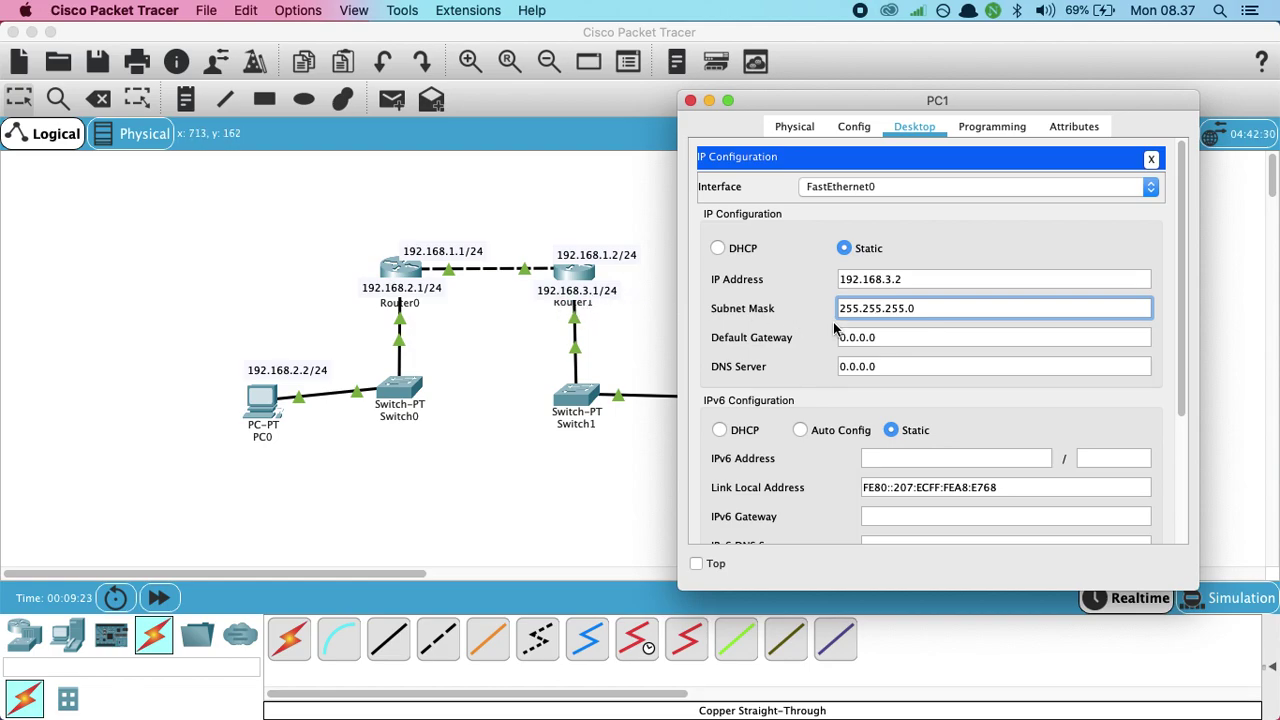
{"action": "left_click", "coordinate": [926, 336]}
{"action": "key", "text": "BackSpace"}
{"action": "key", "text": "BackSpace"}
{"action": "key", "text": "BackSpace"}
{"action": "key", "text": "BackSpace"}
{"action": "key", "text": "BackSpace"}
{"action": "key", "text": "BackSpace"}
{"action": "key", "text": "BackSpace"}
{"action": "type", "text": "192.168.3.1"}
{"action": "left_click", "coordinate": [1151, 158]}
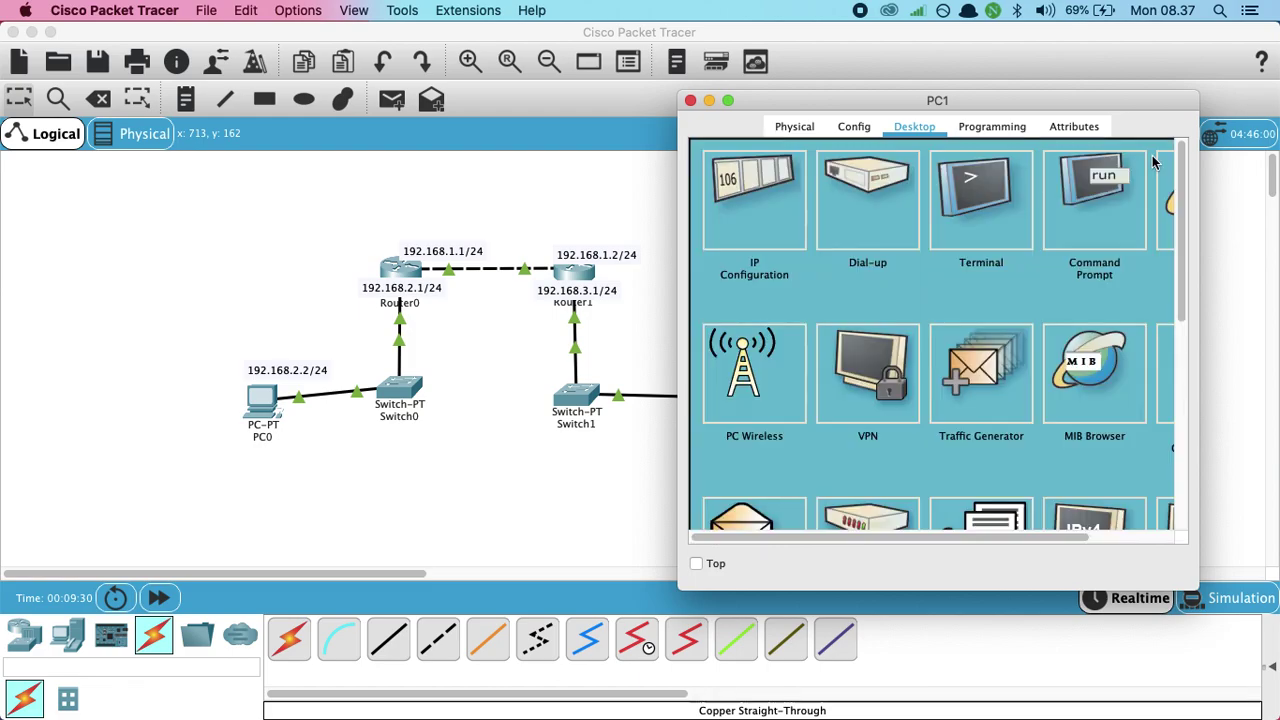
{"action": "left_click", "coordinate": [690, 101]}
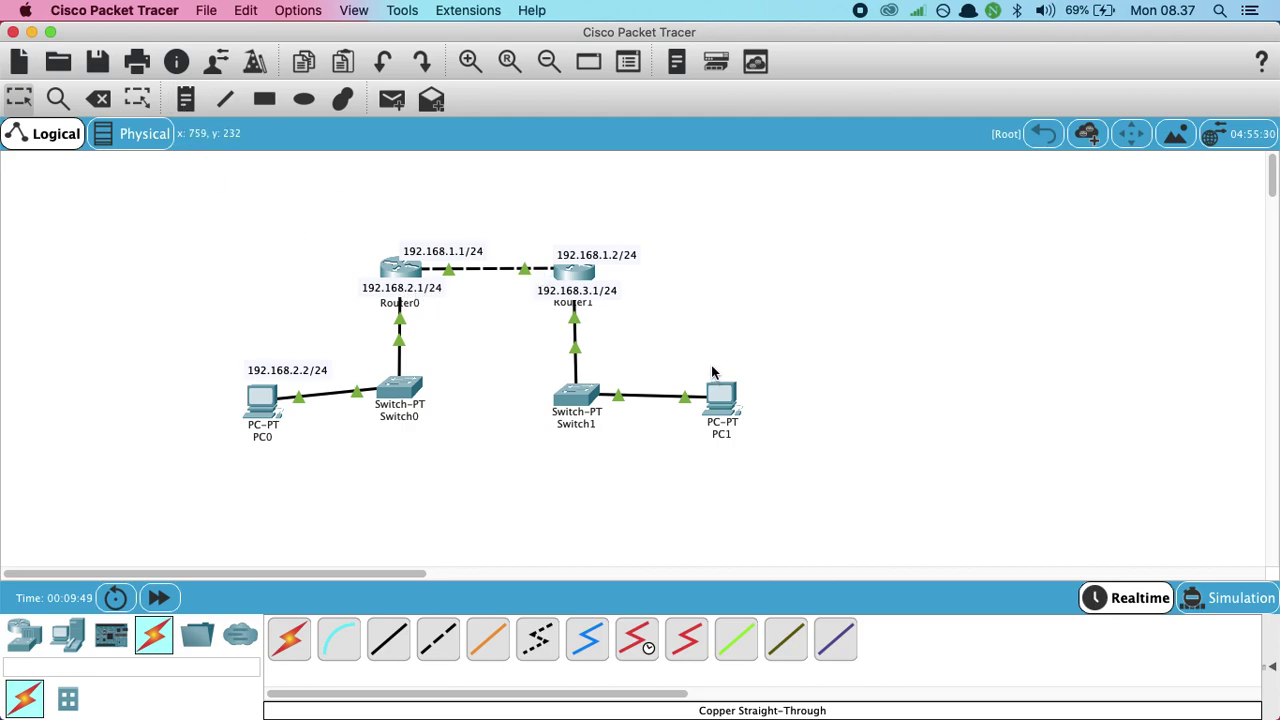
Add the note 192.168.3.2/24 above PC1 in the workspace.
{"action": "left_click", "coordinate": [187, 104]}
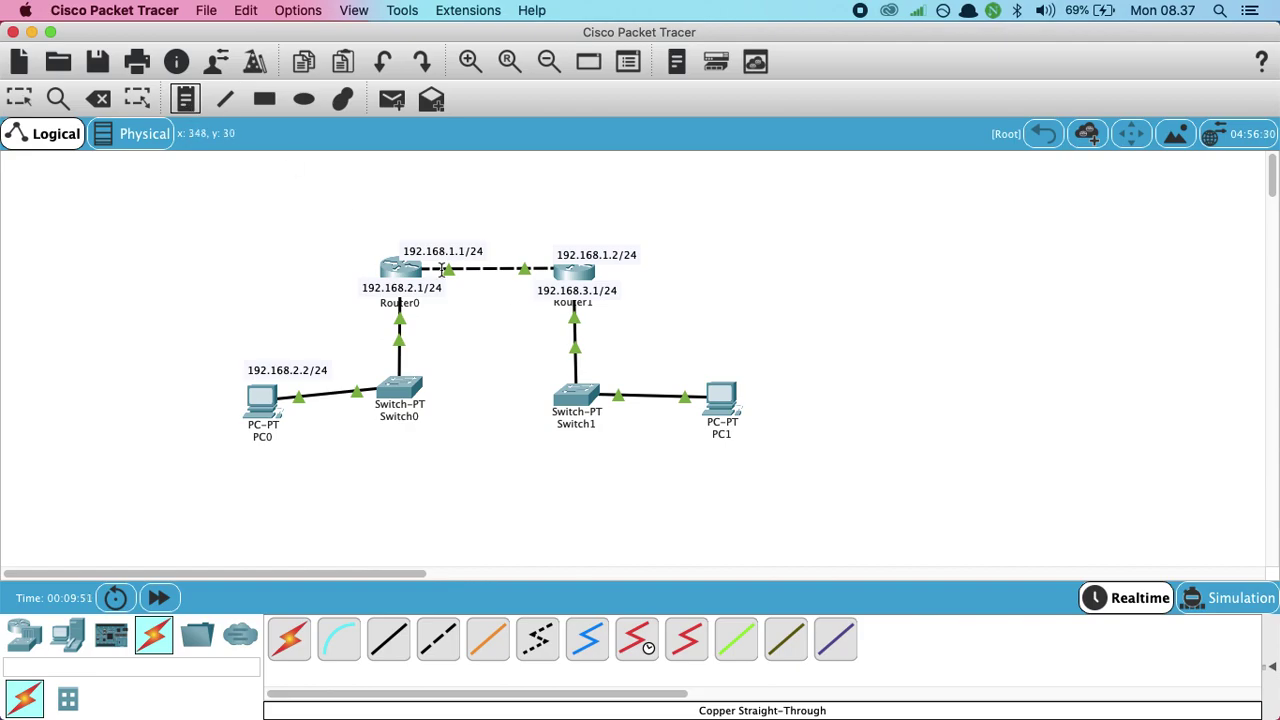
{"action": "type", "text": "192.168.3.2/24"}
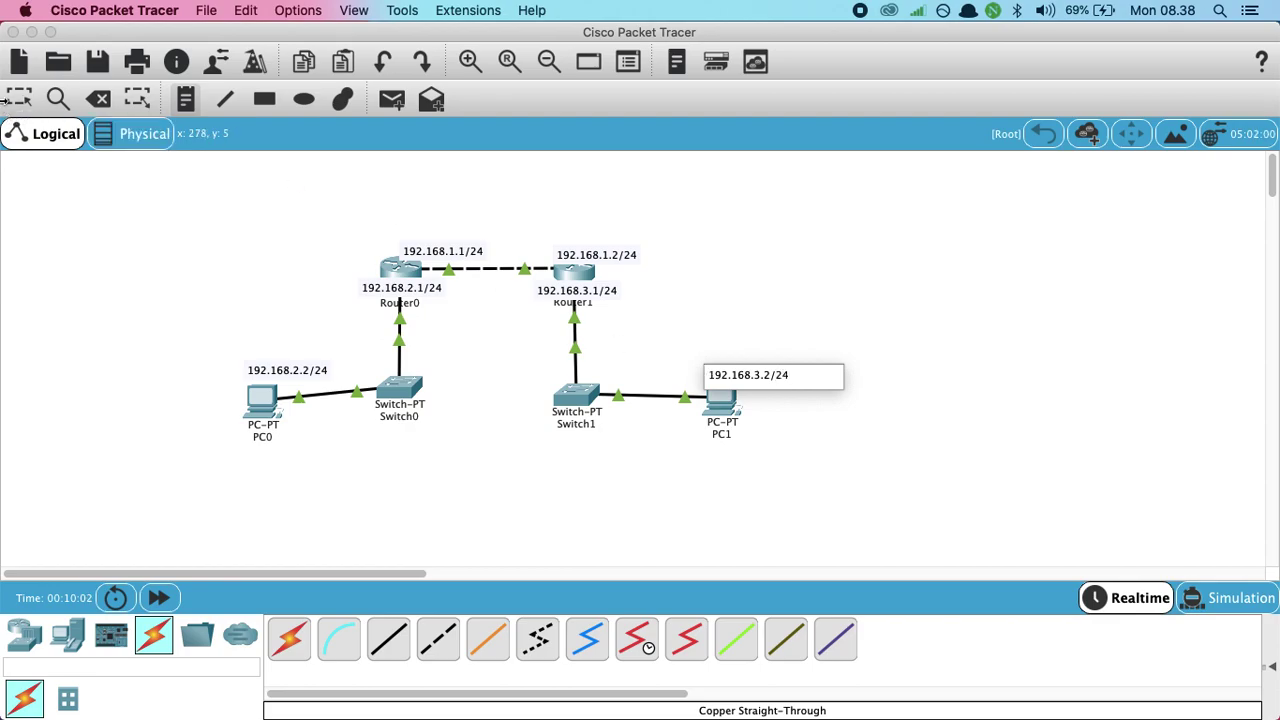
{"action": "left_click", "coordinate": [19, 98]}
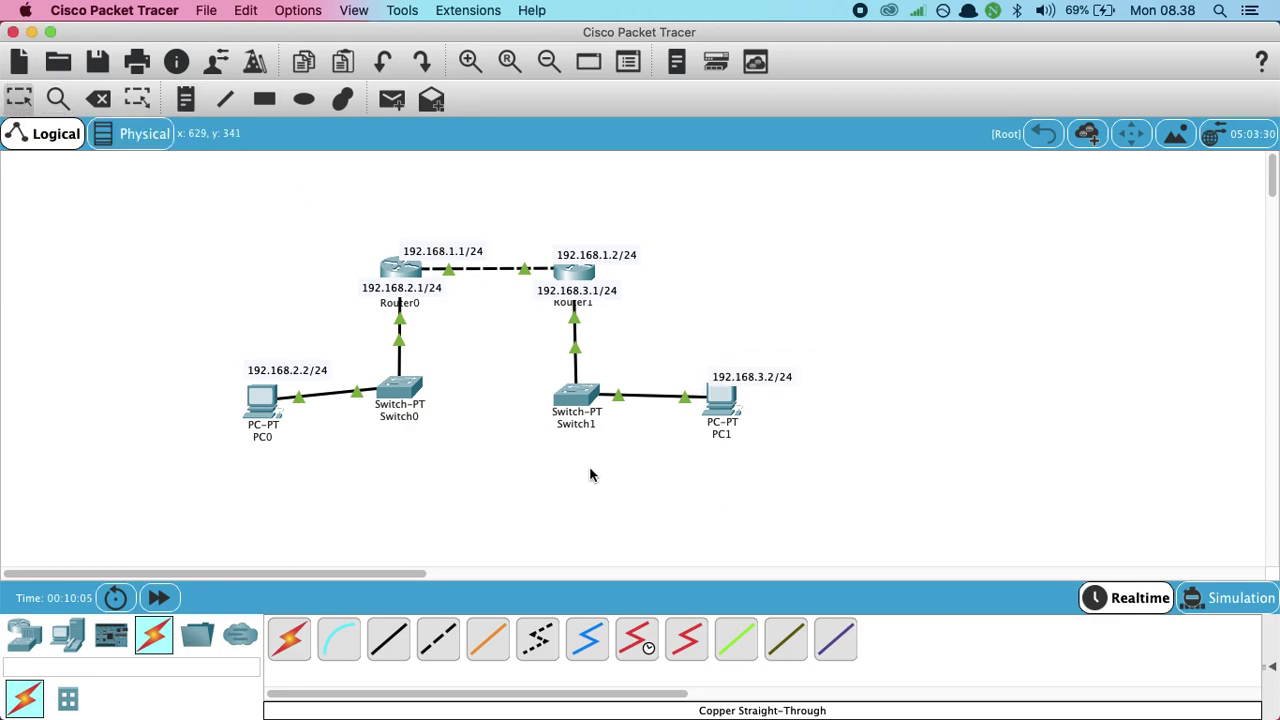
{"action": "left_click_drag", "start_coordinate": [120, 214], "coordinate": [905, 498]}
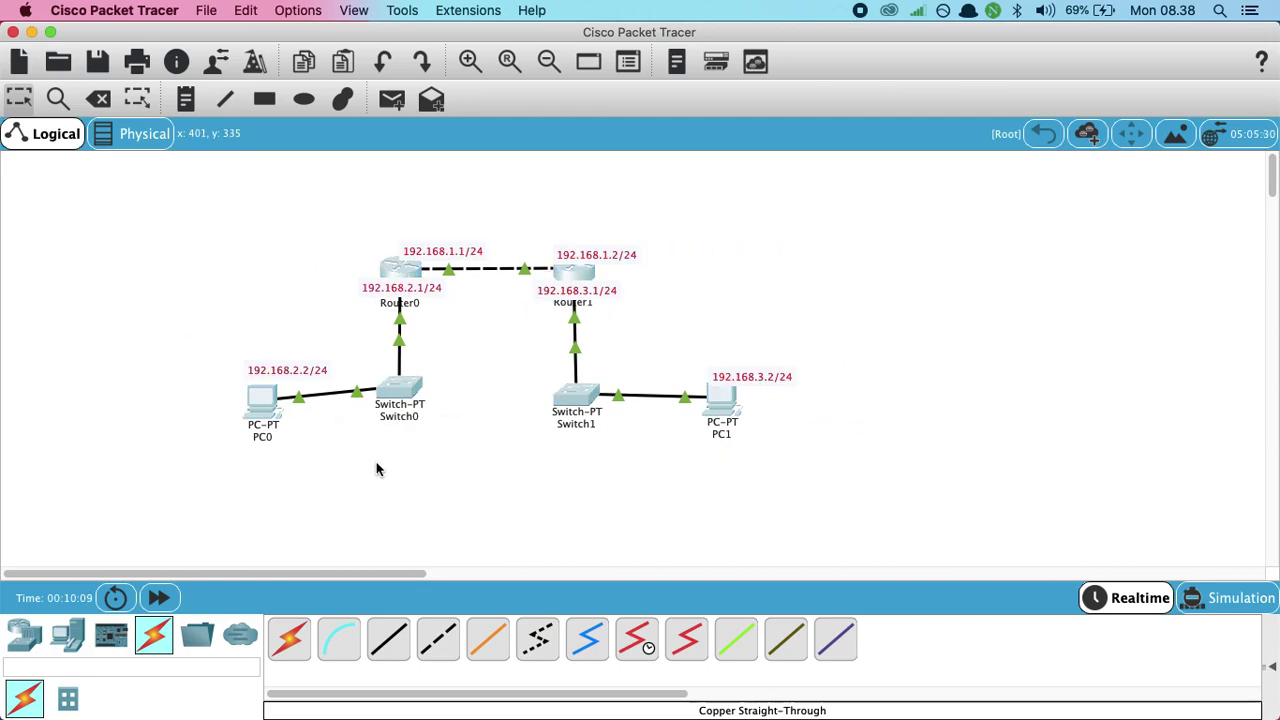
{"action": "left_click", "coordinate": [479, 392]}
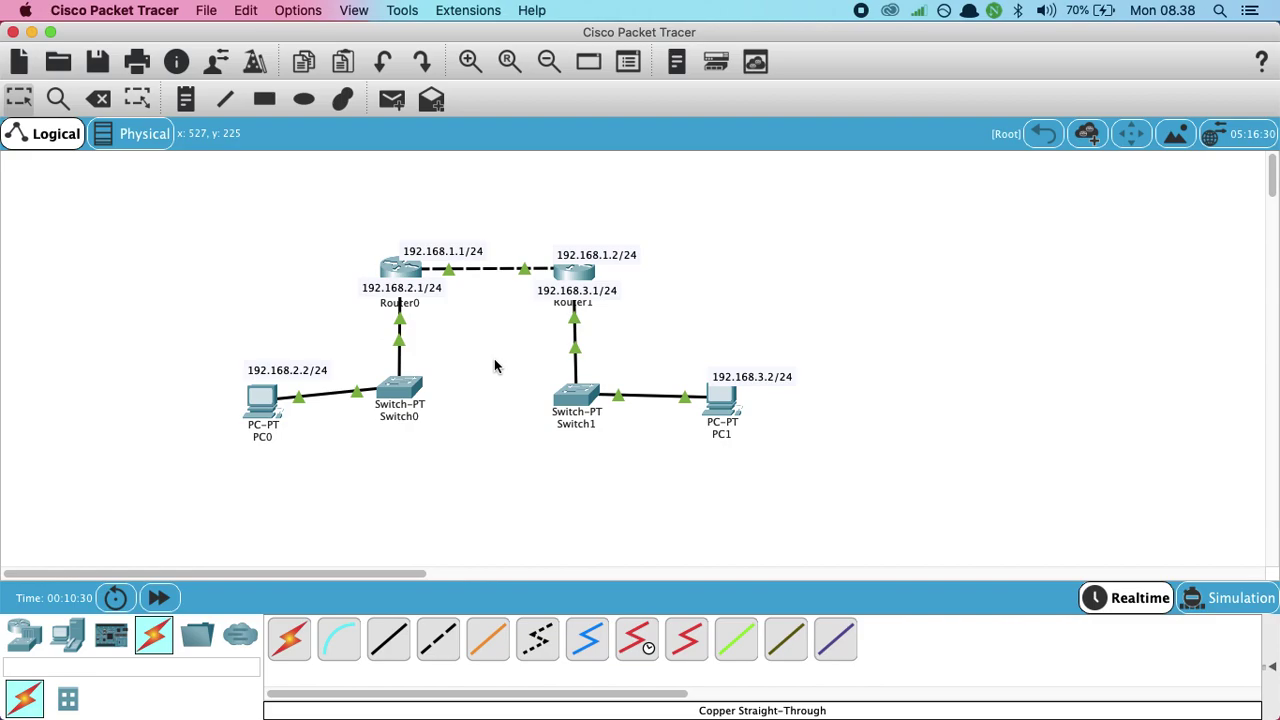
In Router0's static routing settings, enter network 192.168.3.0 with mask 255.255.255.0 for a new route.
{"action": "left_click", "coordinate": [399, 268]}
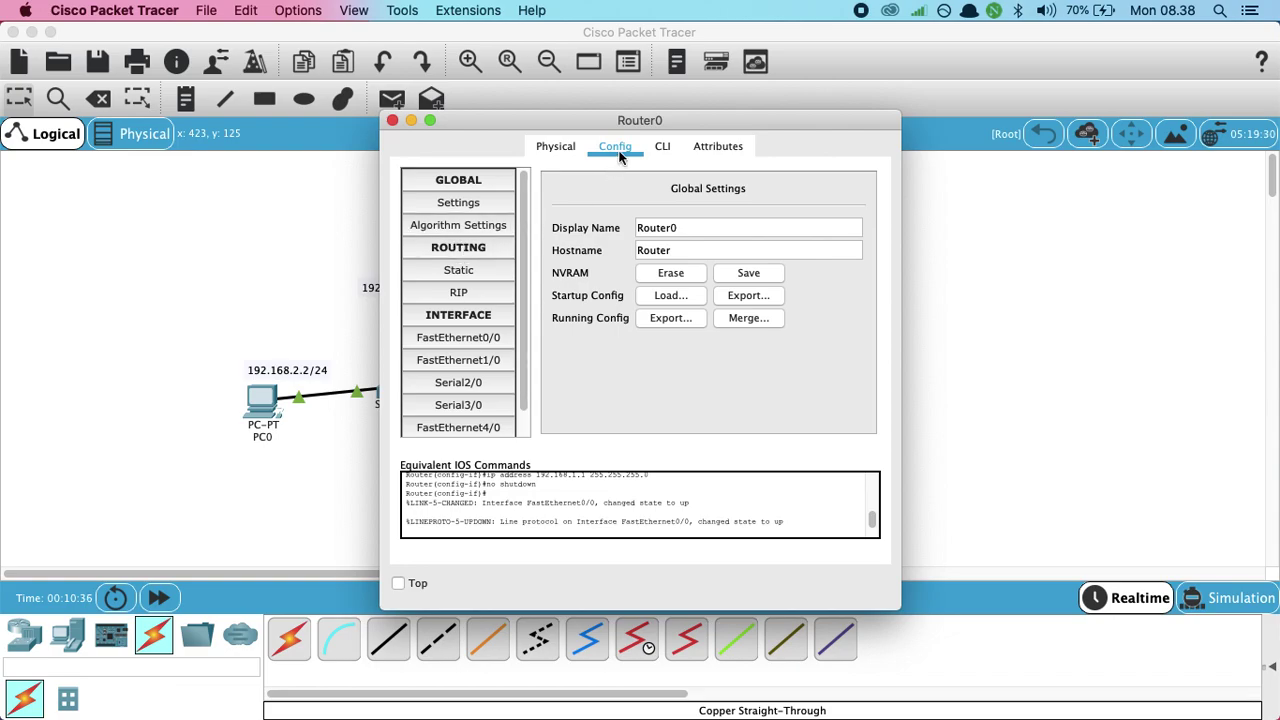
{"action": "left_click", "coordinate": [468, 293]}
{"action": "left_click", "coordinate": [474, 272]}
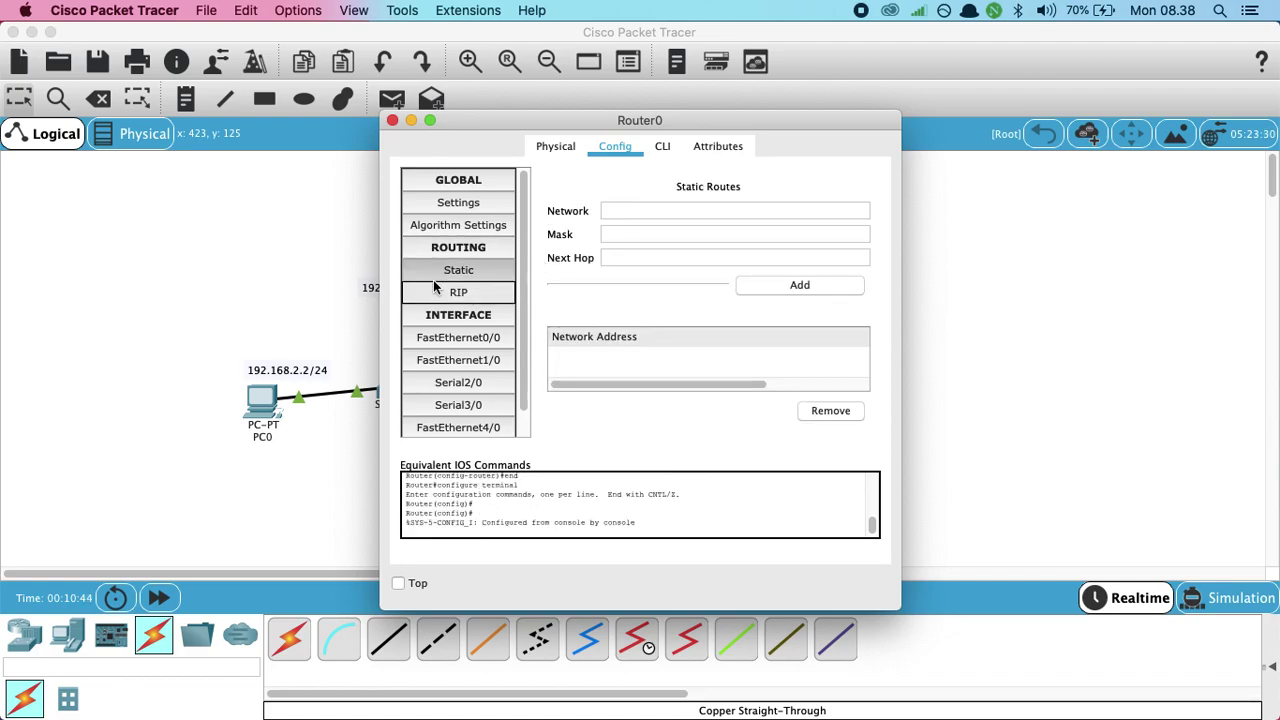
{"action": "left_click_drag", "start_coordinate": [512, 121], "coordinate": [787, 106]}
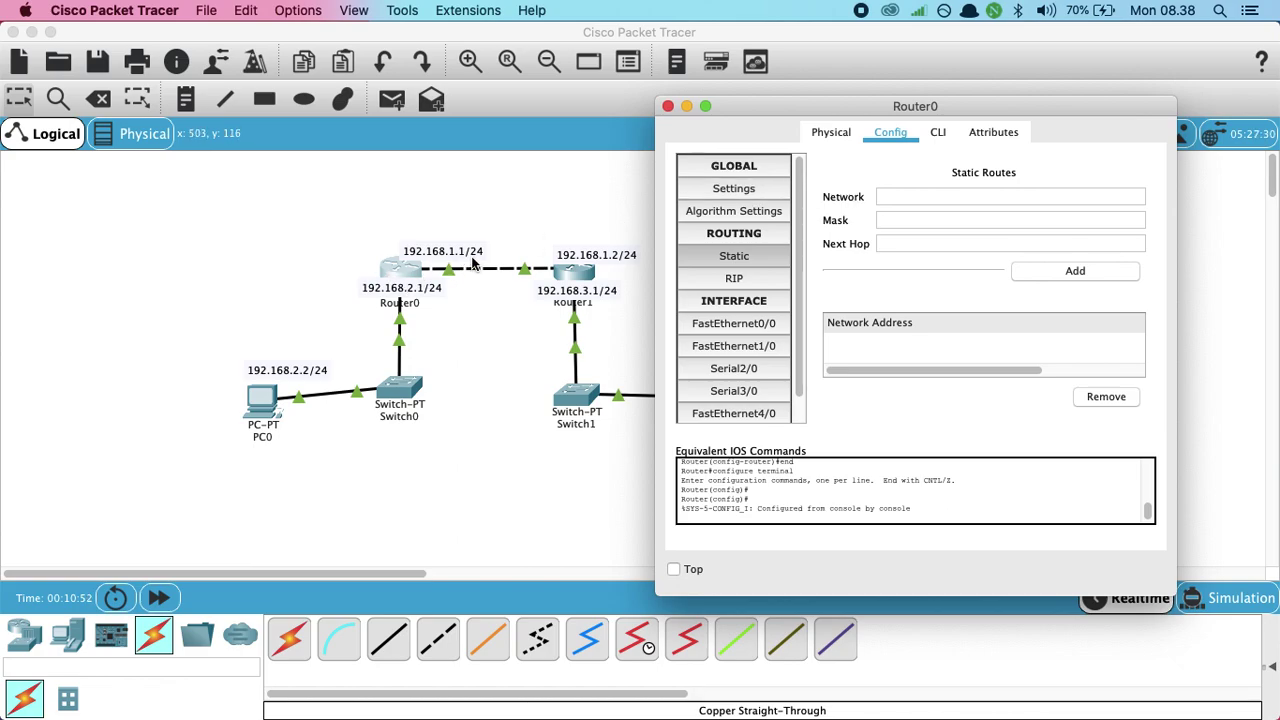
{"action": "left_click", "coordinate": [897, 193]}
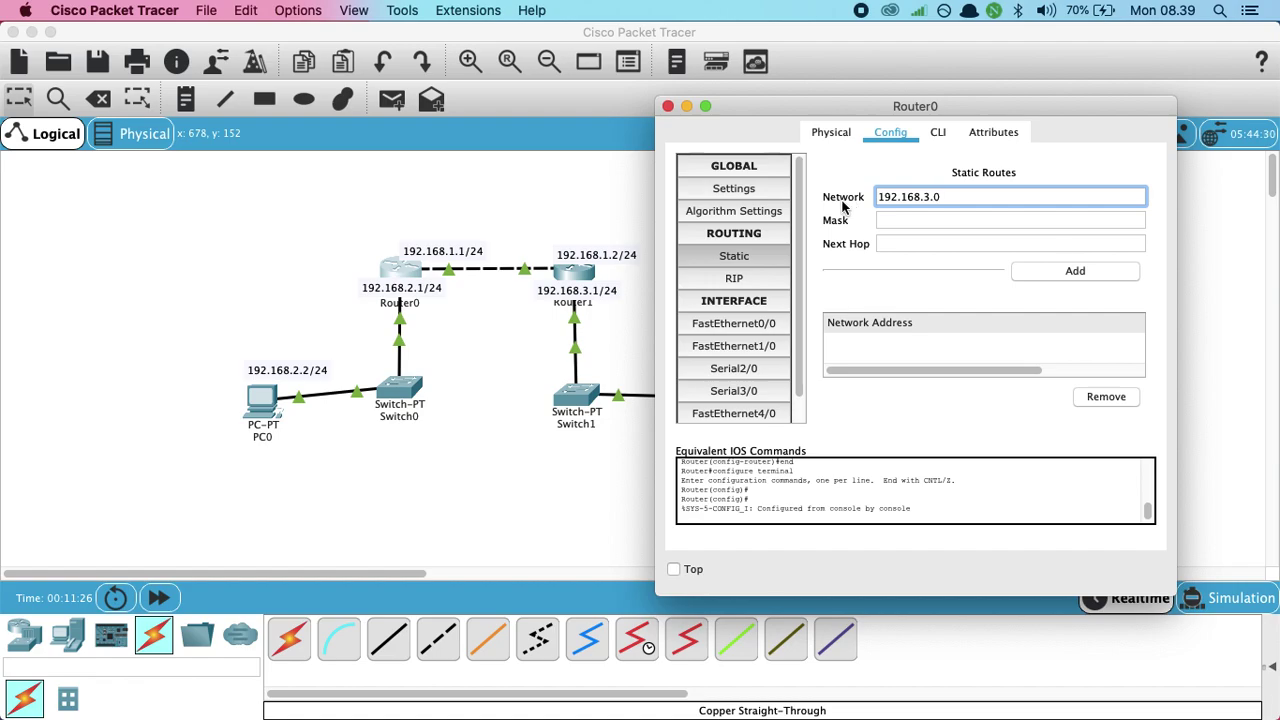
{"action": "left_click", "coordinate": [887, 222]}
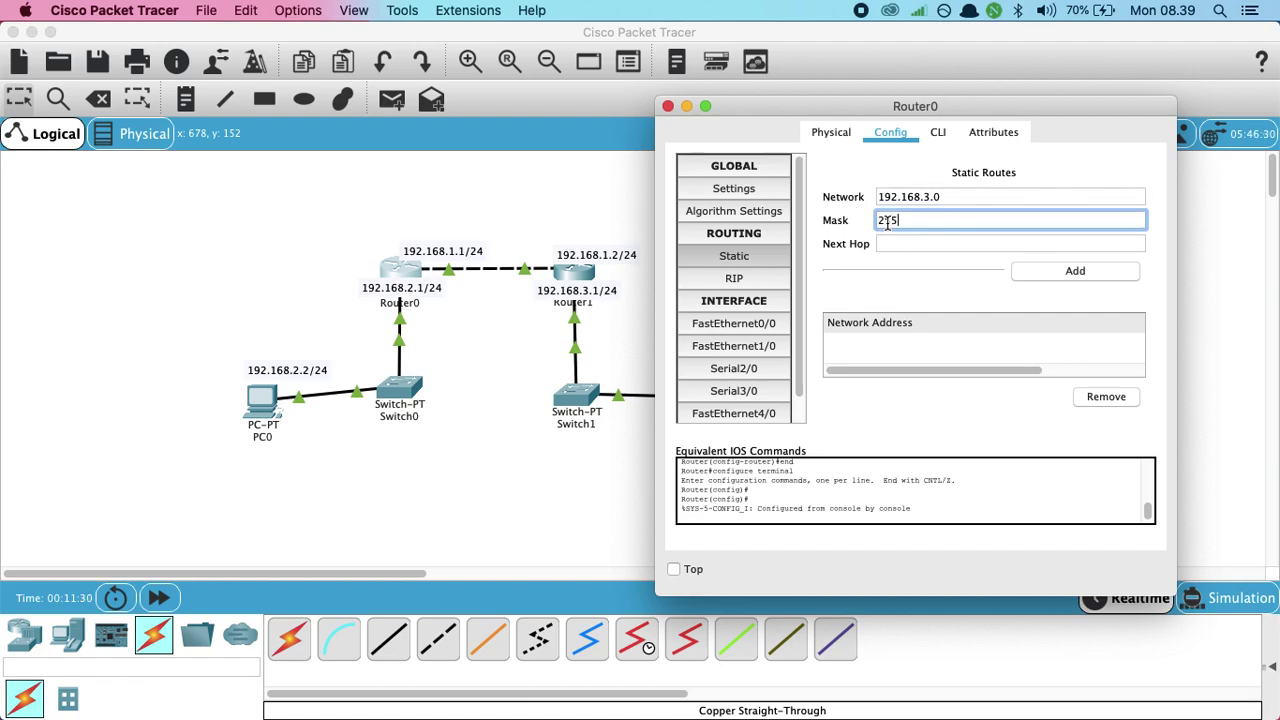
{"action": "type", "text": "255.255.255.0"}
Set the route's next hop to 192.168.1.2, add it to Router0 and close the router's window.
{"action": "left_click", "coordinate": [889, 243]}
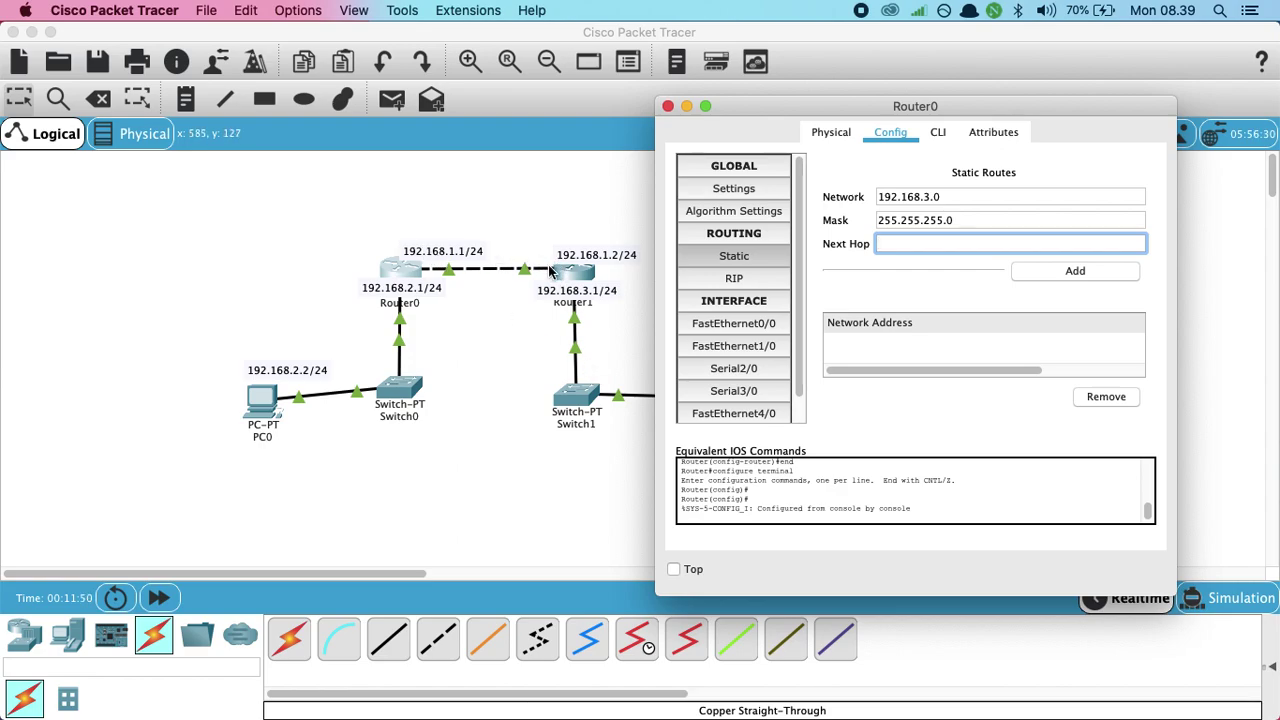
{"action": "type", "text": "192.168.2.3"}
{"action": "key", "text": "BackSpace"}
{"action": "key", "text": "BackSpace"}
{"action": "key", "text": "BackSpace"}
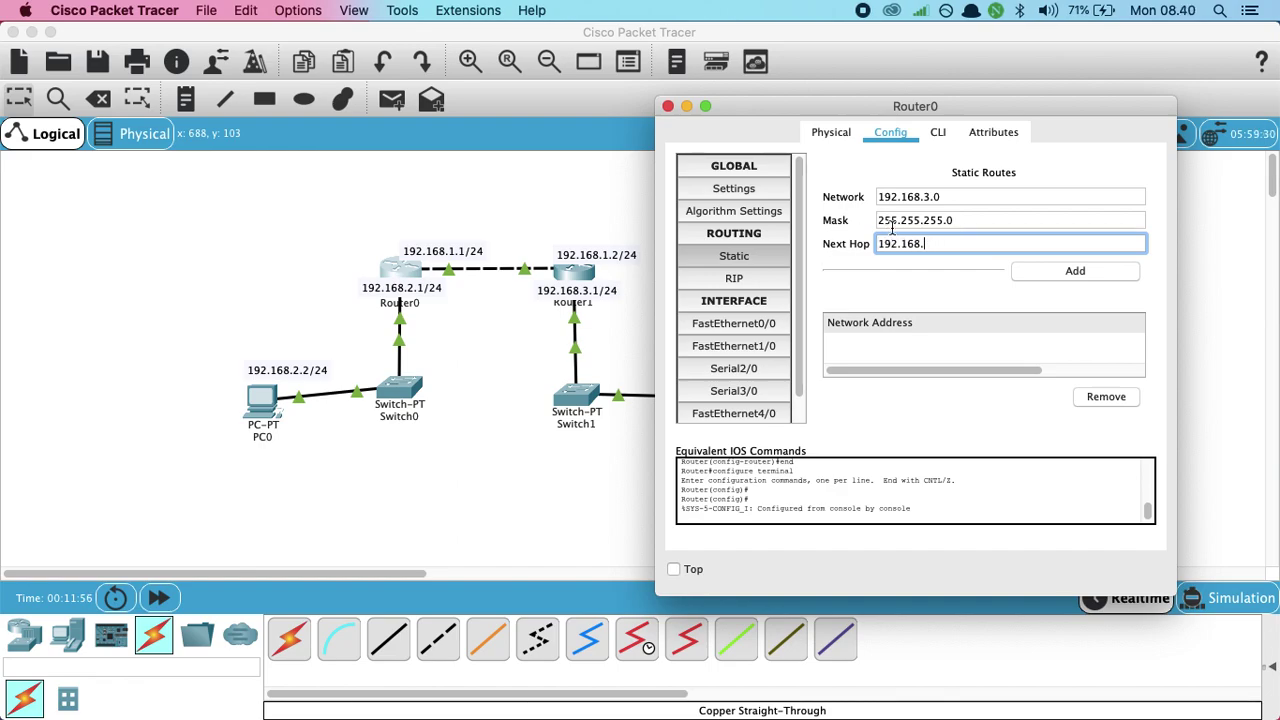
{"action": "type", "text": "1.2"}
{"action": "left_click", "coordinate": [1053, 275]}
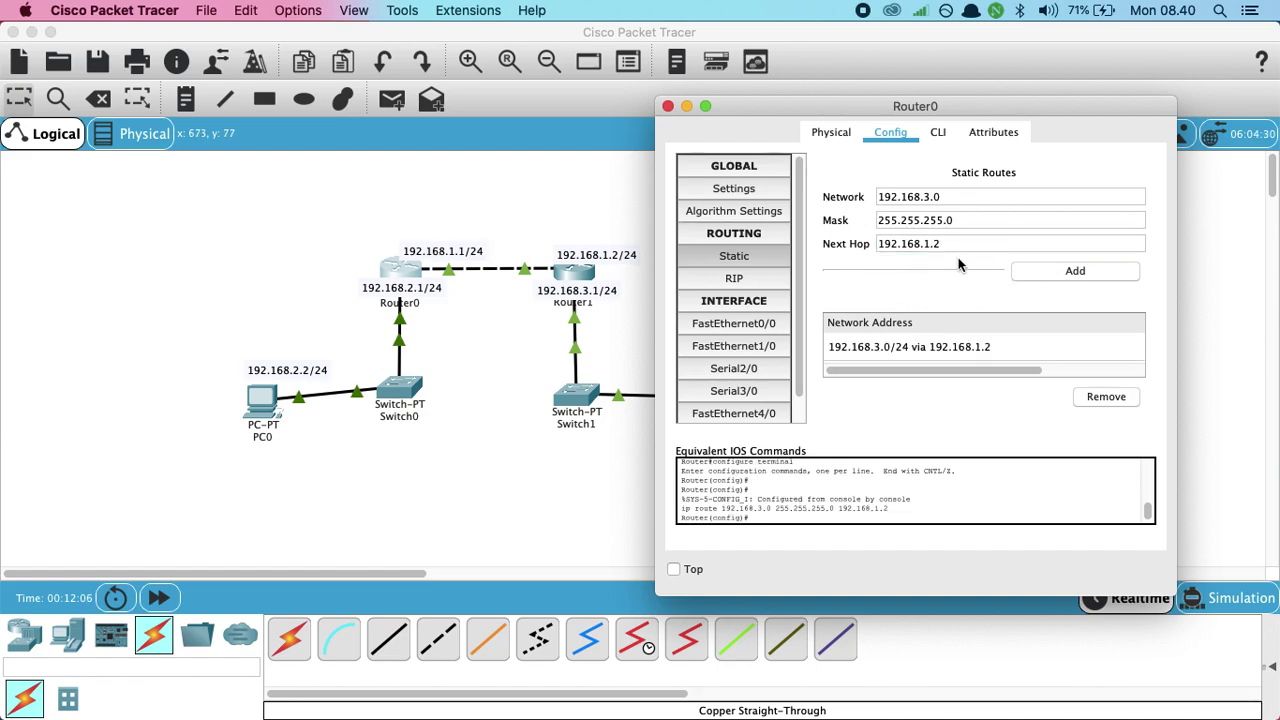
{"action": "left_click", "coordinate": [668, 105]}
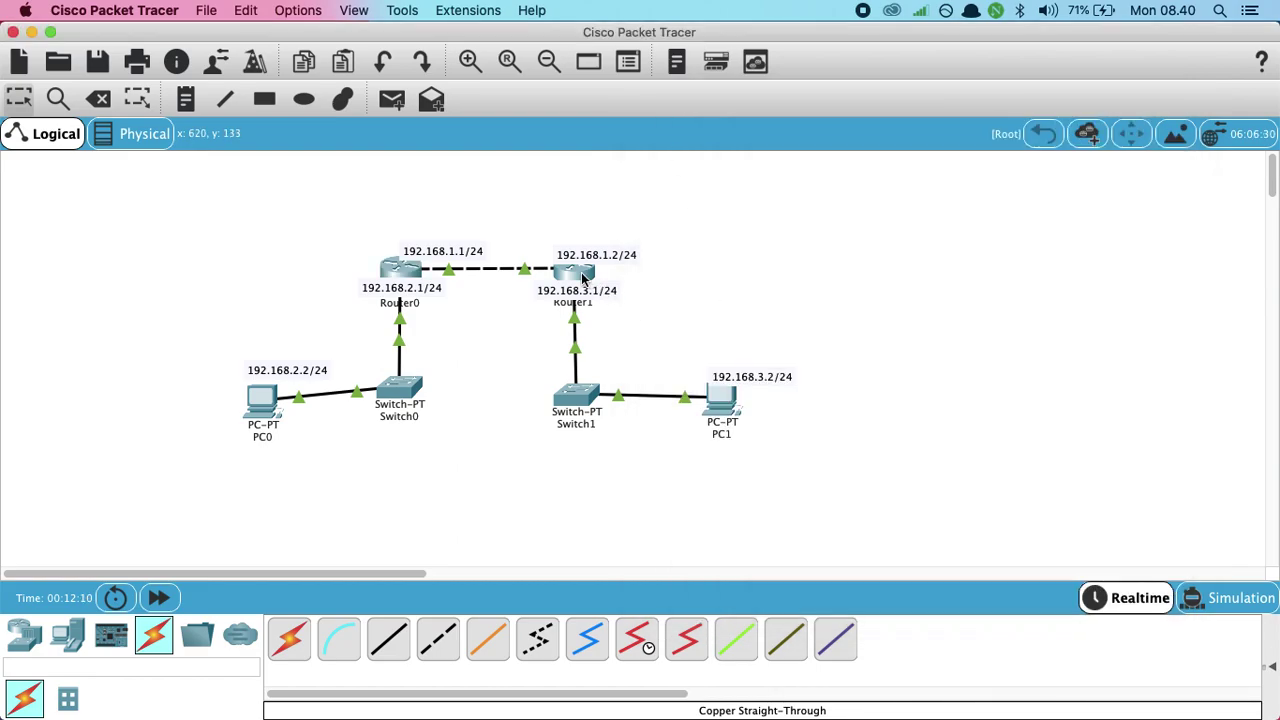
In Router1's static routing settings, enter network 192.168.2.0 with mask 255.255.255.0 for a new route.
{"action": "left_click", "coordinate": [583, 278]}
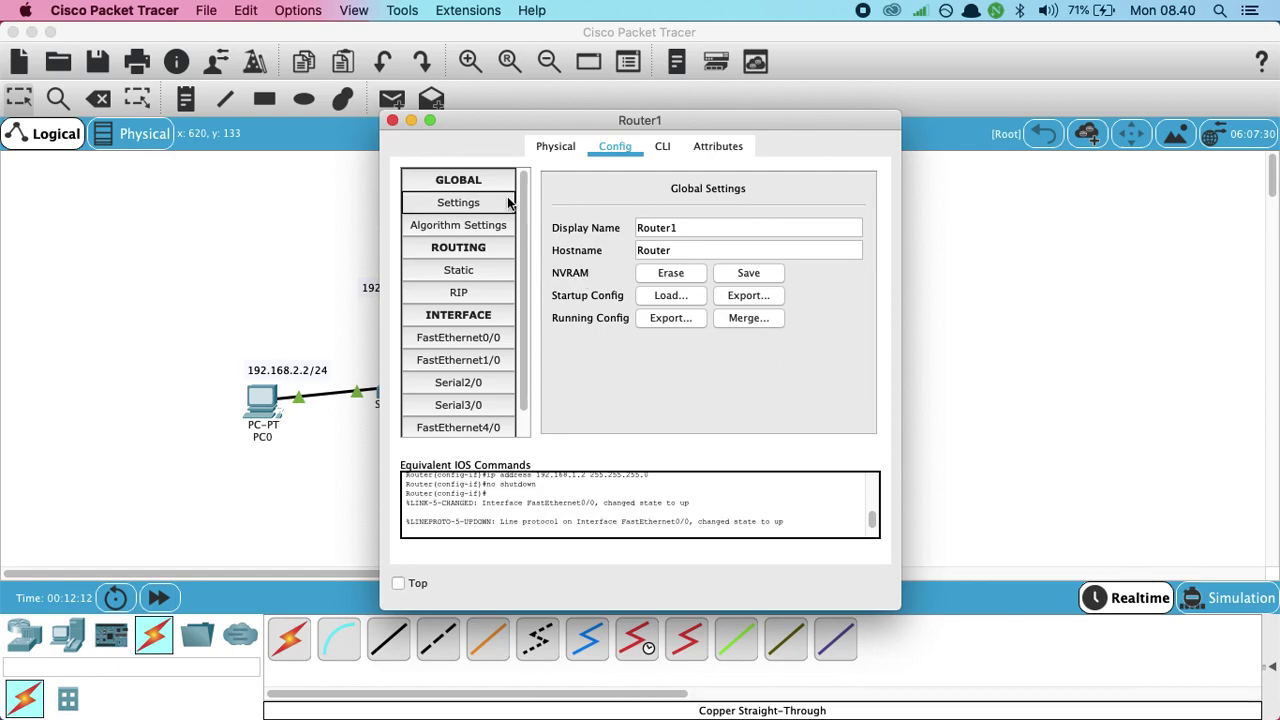
{"action": "left_click", "coordinate": [452, 270]}
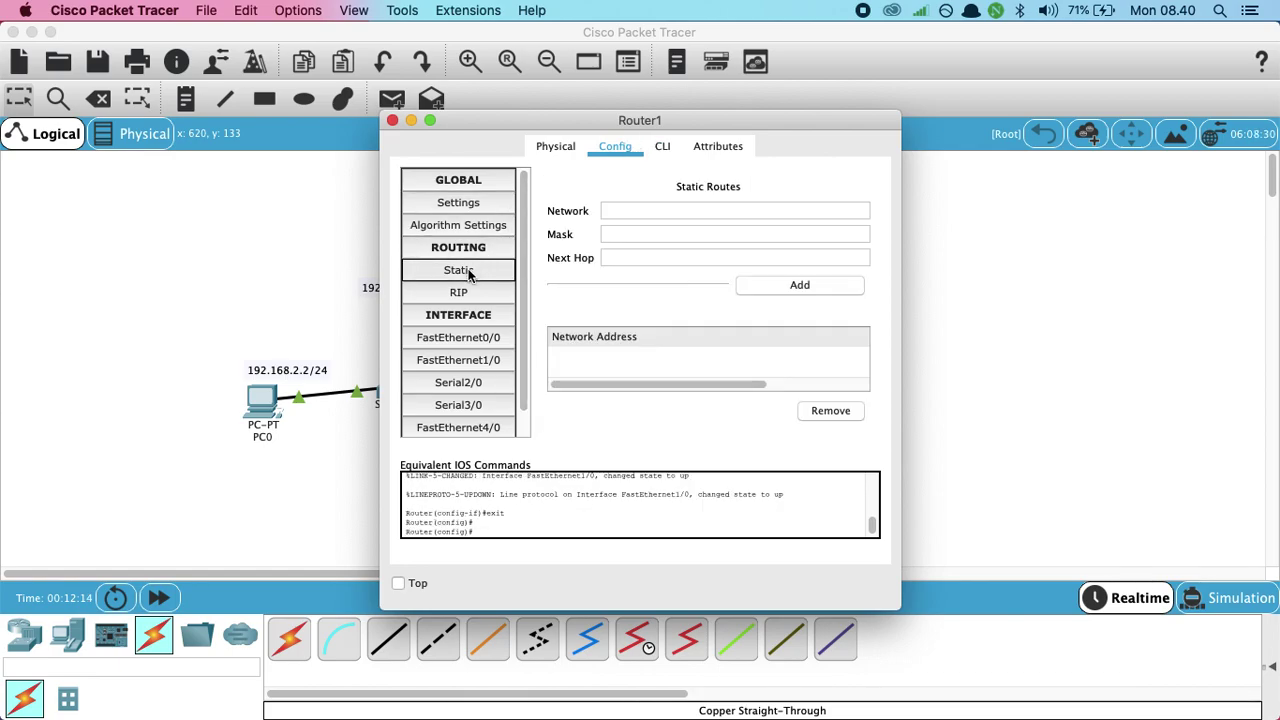
{"action": "left_click_drag", "start_coordinate": [543, 126], "coordinate": [791, 112]}
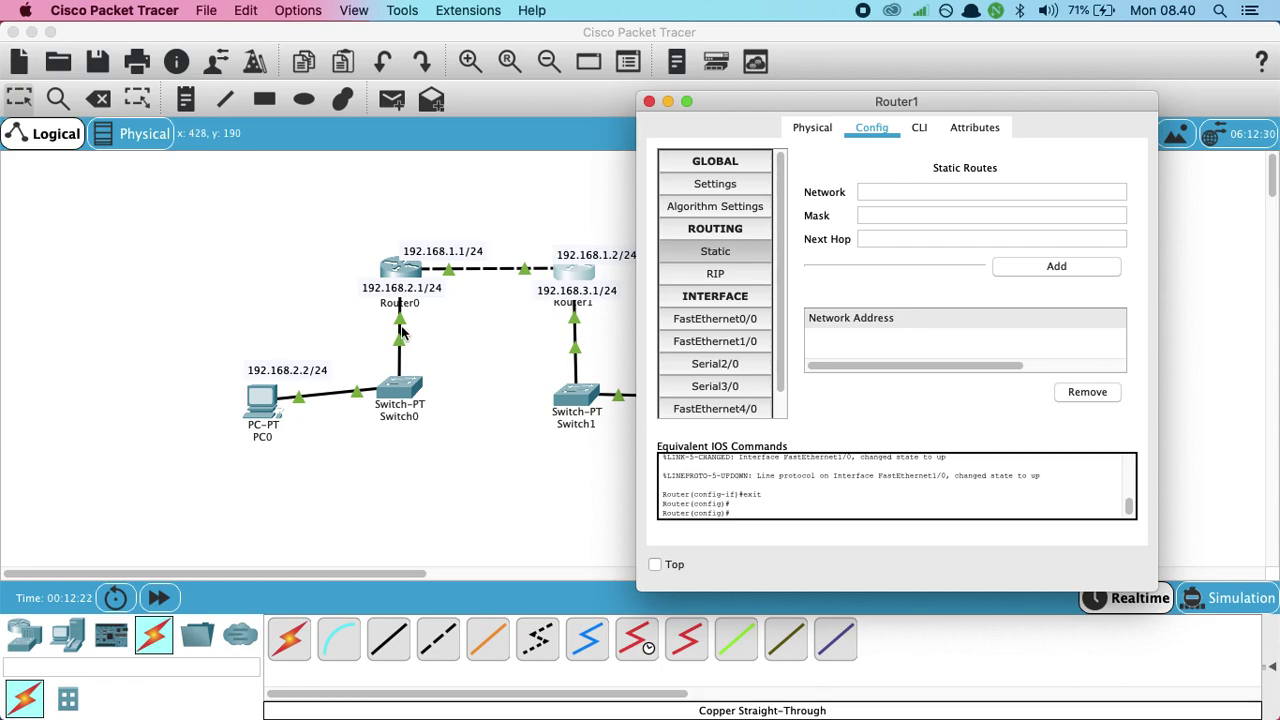
{"action": "left_click", "coordinate": [901, 189]}
{"action": "type", "text": "19"}
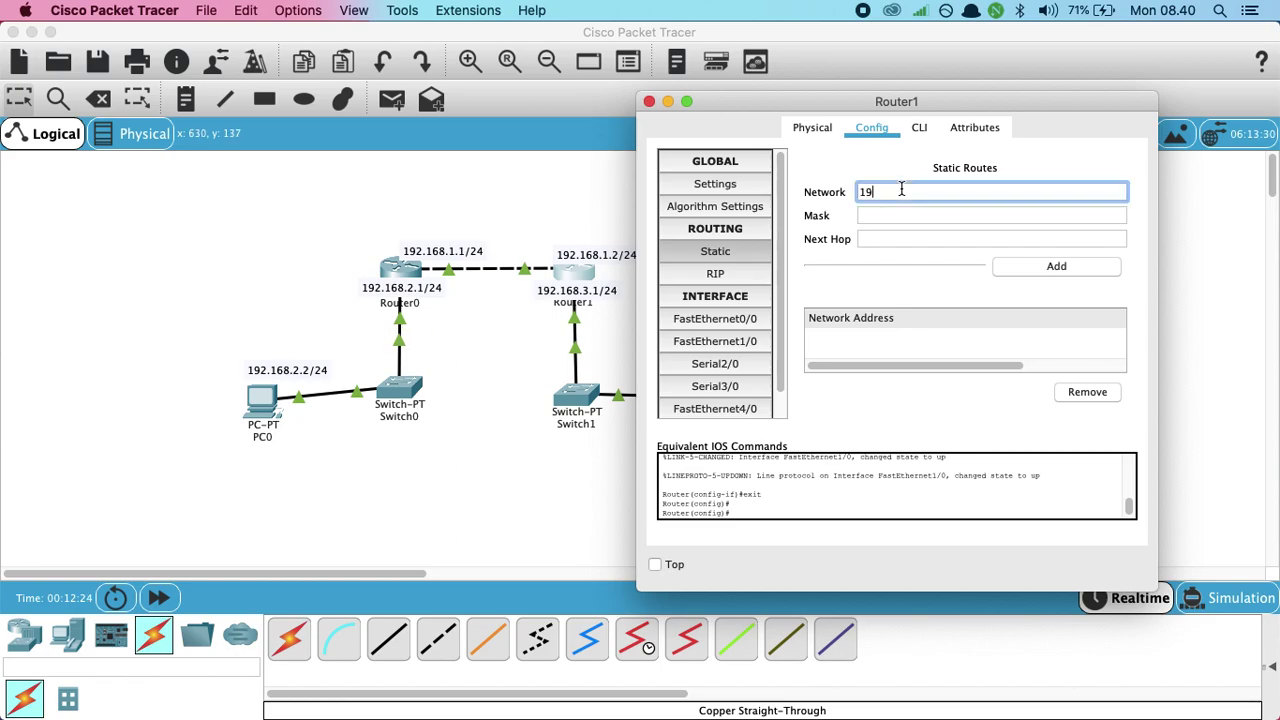
{"action": "type", "text": "2.168.2.0"}
{"action": "left_click", "coordinate": [896, 217]}
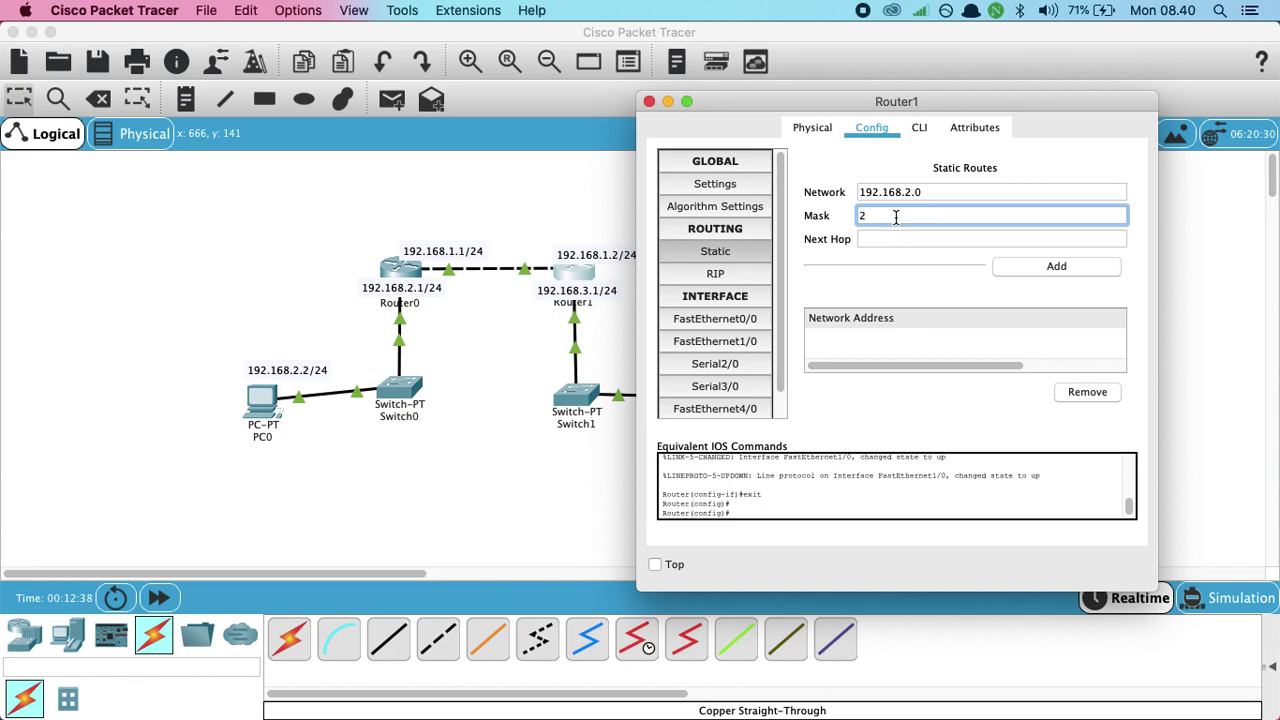
{"action": "type", "text": "255.255.25"}
{"action": "key", "text": "BackSpace"}
{"action": "key", "text": "BackSpace"}
Set the route's next hop to 192.168.1.1, add it to Router1 and close the router's window.
{"action": "left_click", "coordinate": [884, 239]}
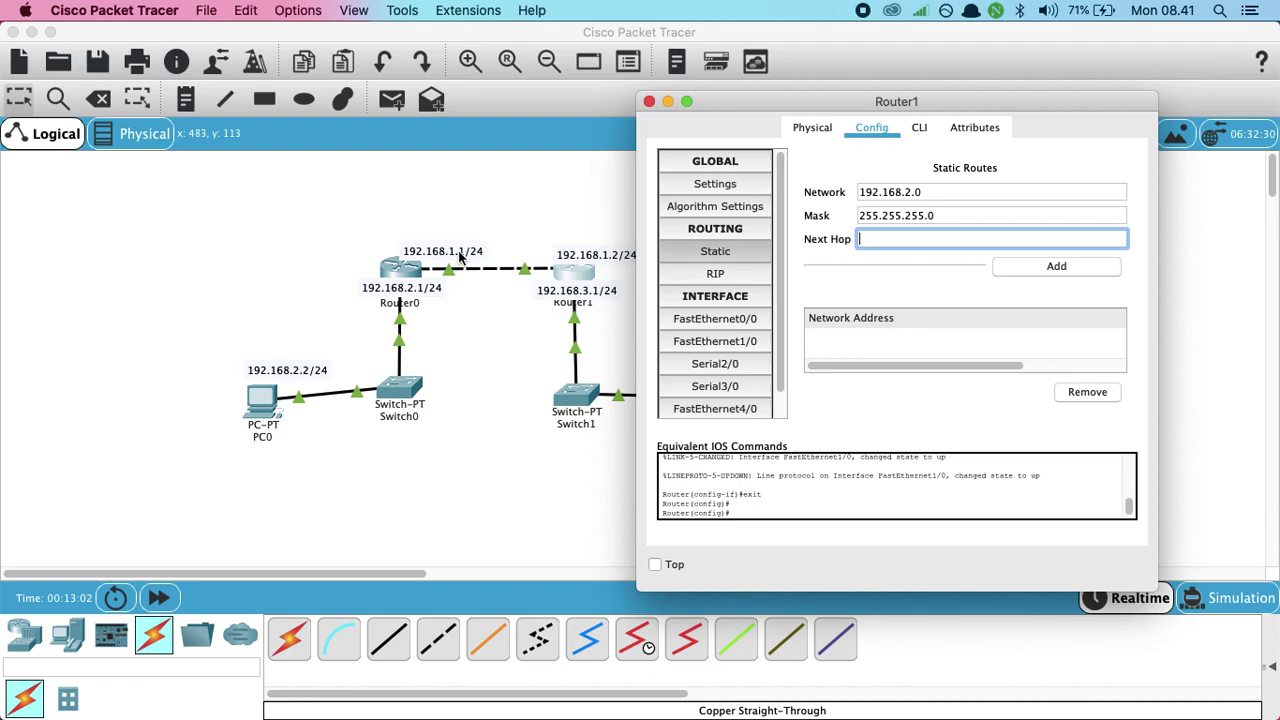
{"action": "type", "text": "192.168.1.1"}
{"action": "left_click", "coordinate": [1038, 268]}
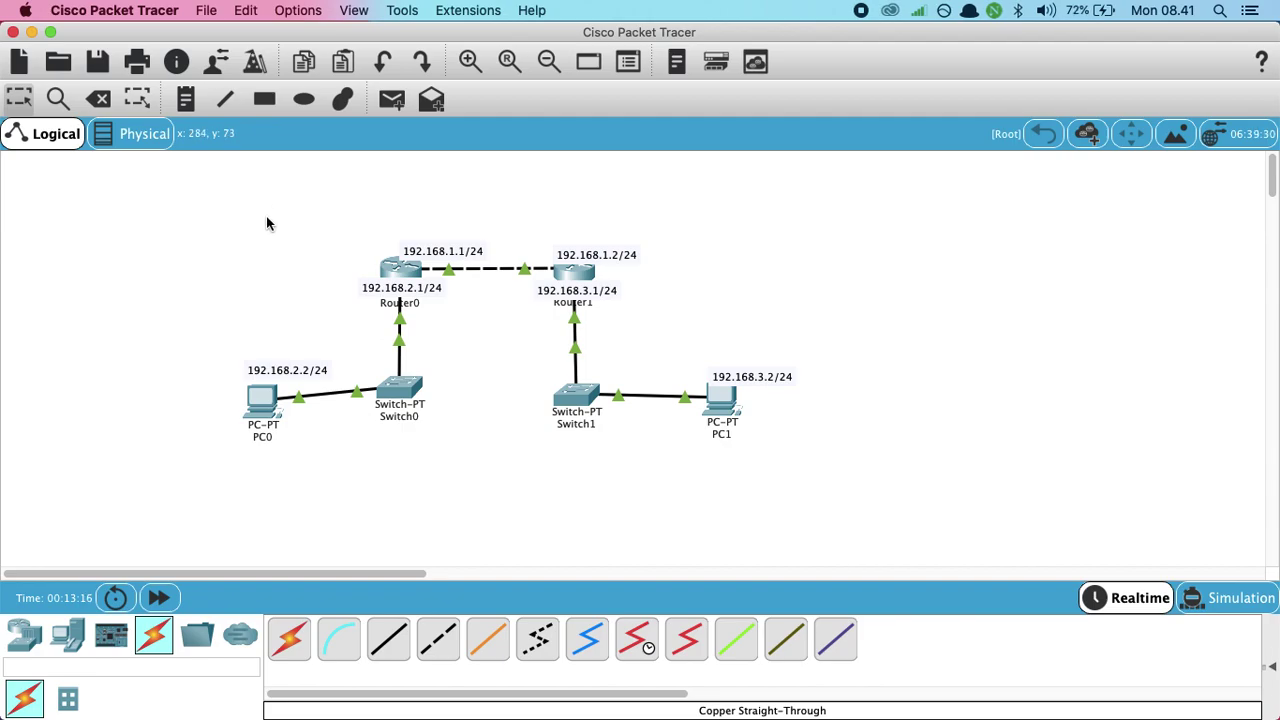
Ping Router1's address 192.168.1.2 from PC0's Command Prompt.
{"action": "left_click", "coordinate": [264, 402]}
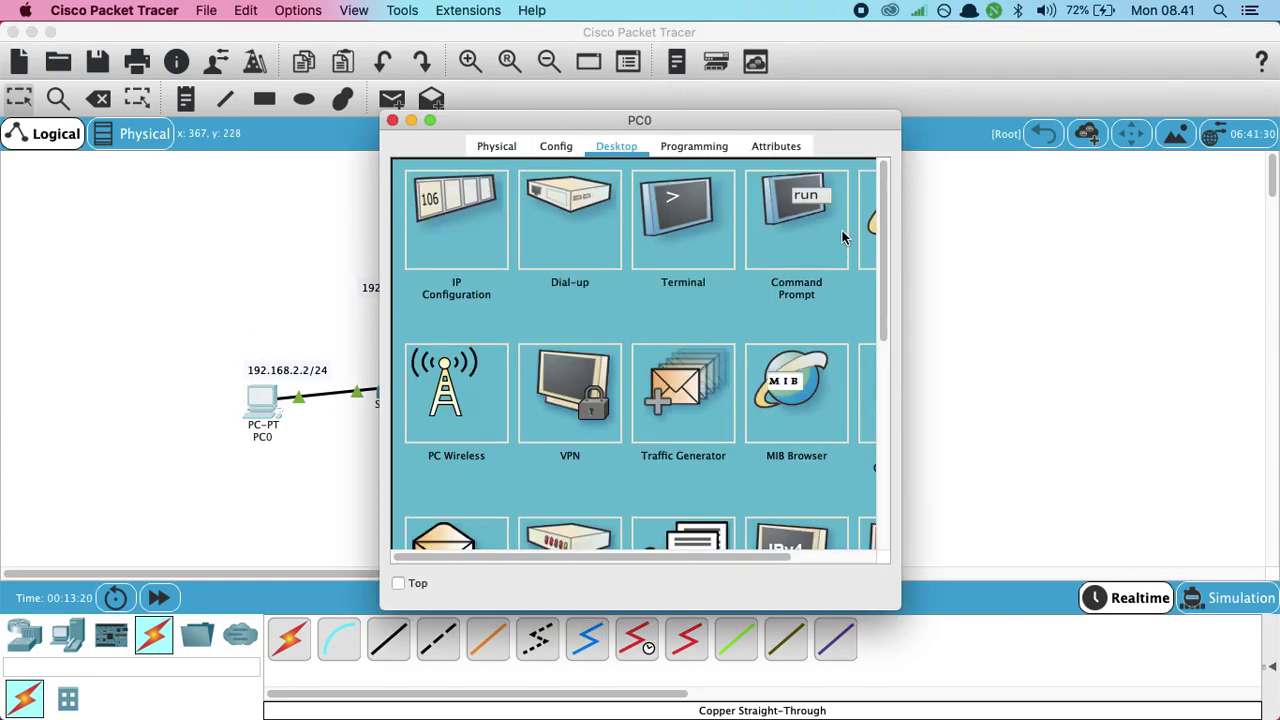
{"action": "left_click", "coordinate": [832, 236]}
{"action": "left_click_drag", "start_coordinate": [622, 124], "coordinate": [954, 119]}
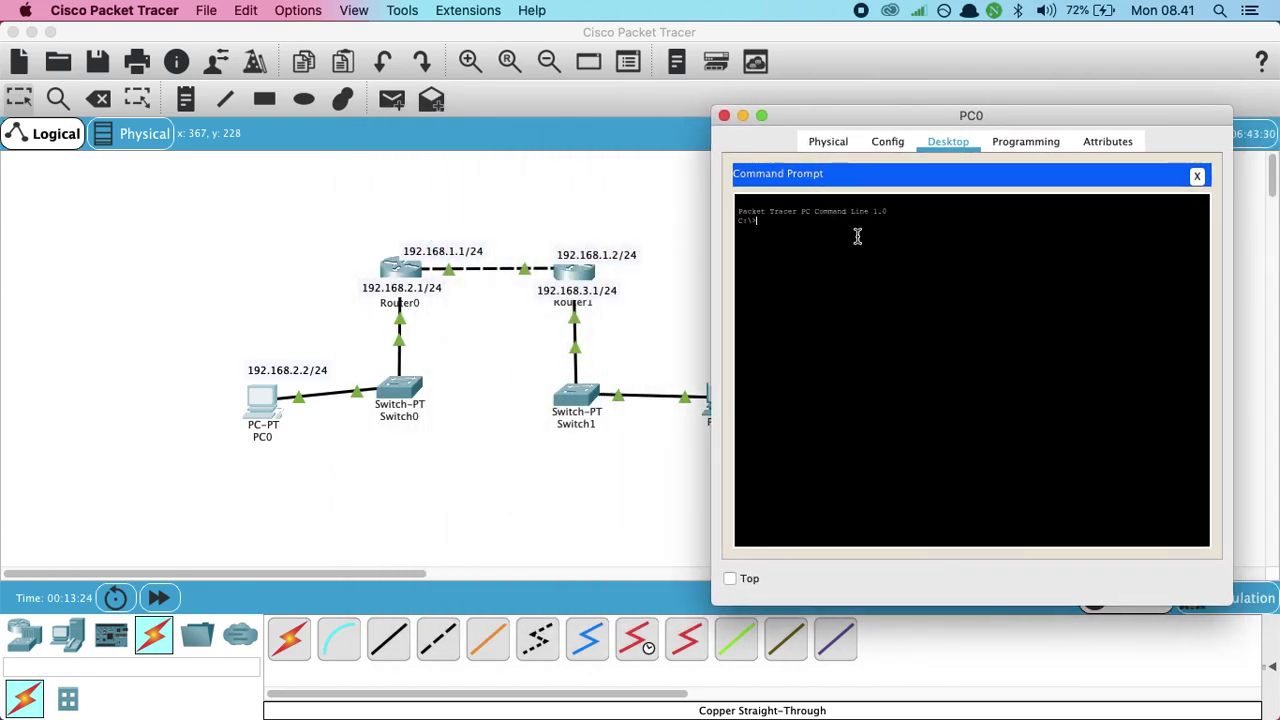
{"action": "type", "text": "ping 192.168.1.2"}
{"action": "key", "text": "Return"}
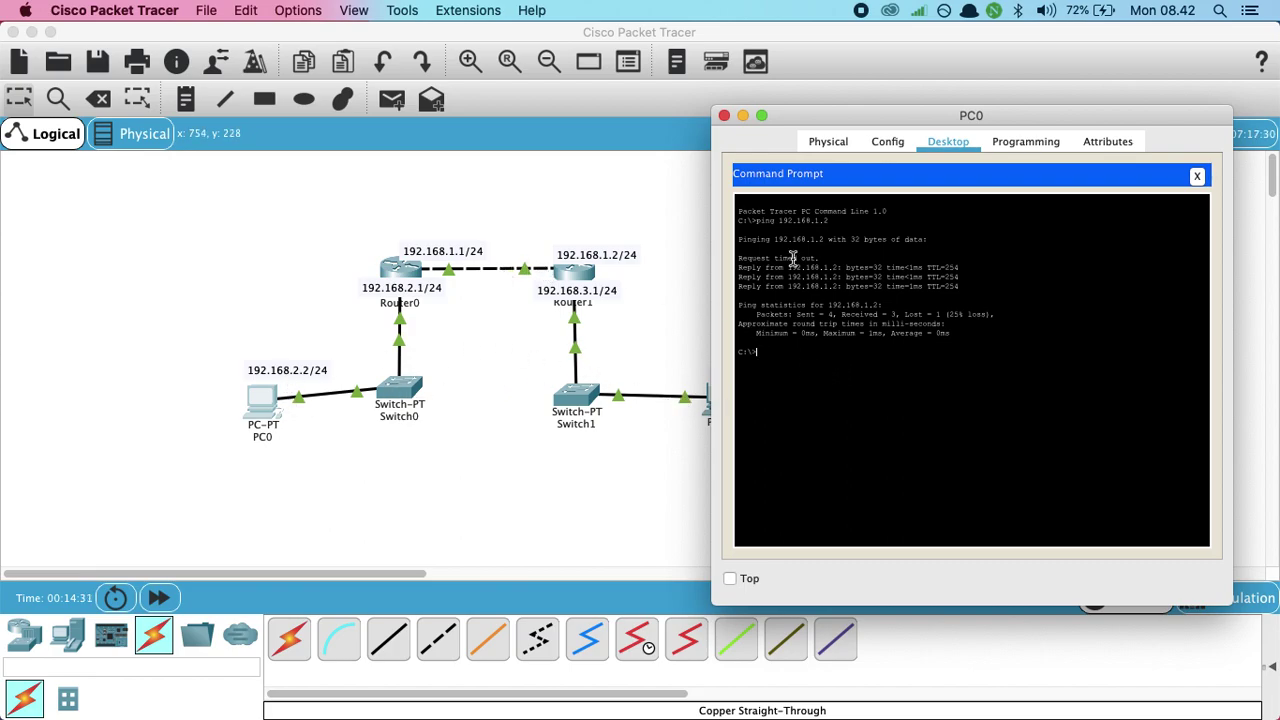
Ping PC1 at 192.168.3.2 from PC0's Command Prompt and close PC0's window.
{"action": "left_click_drag", "start_coordinate": [986, 121], "coordinate": [393, 130]}
{"action": "key", "text": "Up"}
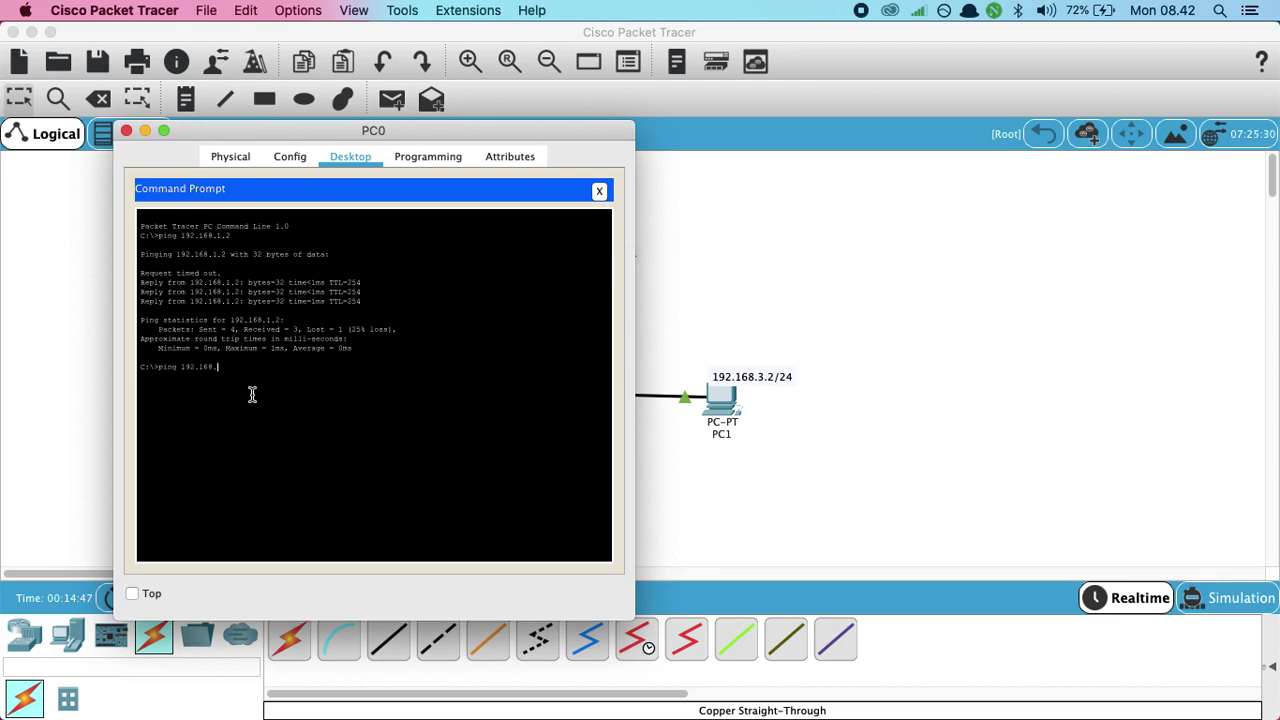
{"action": "key", "text": "Return"}
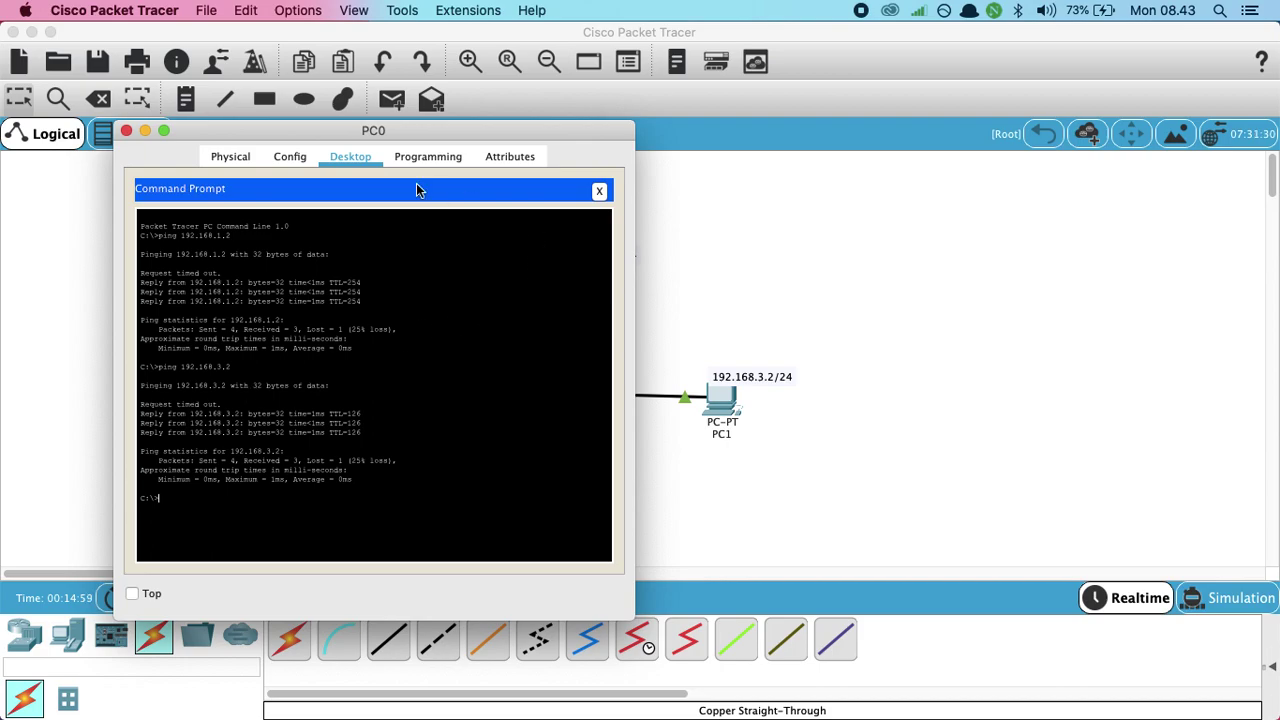
{"action": "left_click_drag", "start_coordinate": [397, 129], "coordinate": [1121, 86]}
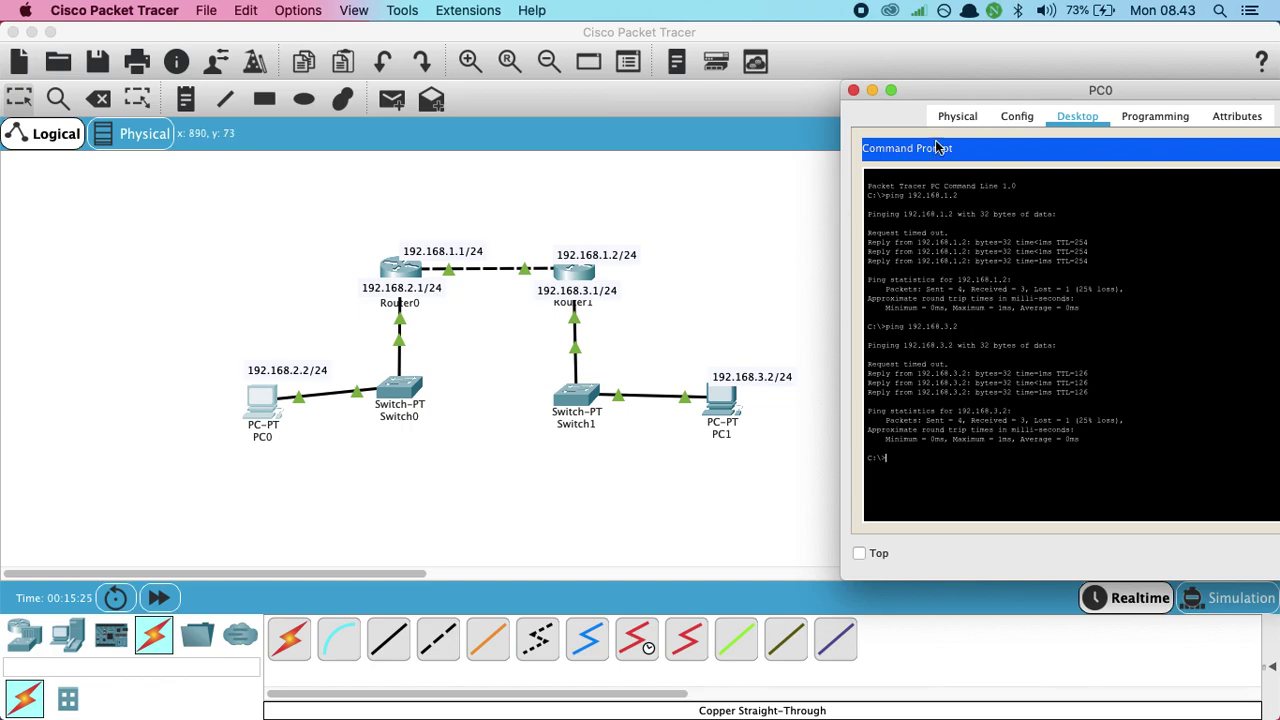
{"action": "left_click_drag", "start_coordinate": [978, 97], "coordinate": [944, 97]}
{"action": "left_click", "coordinate": [819, 89]}
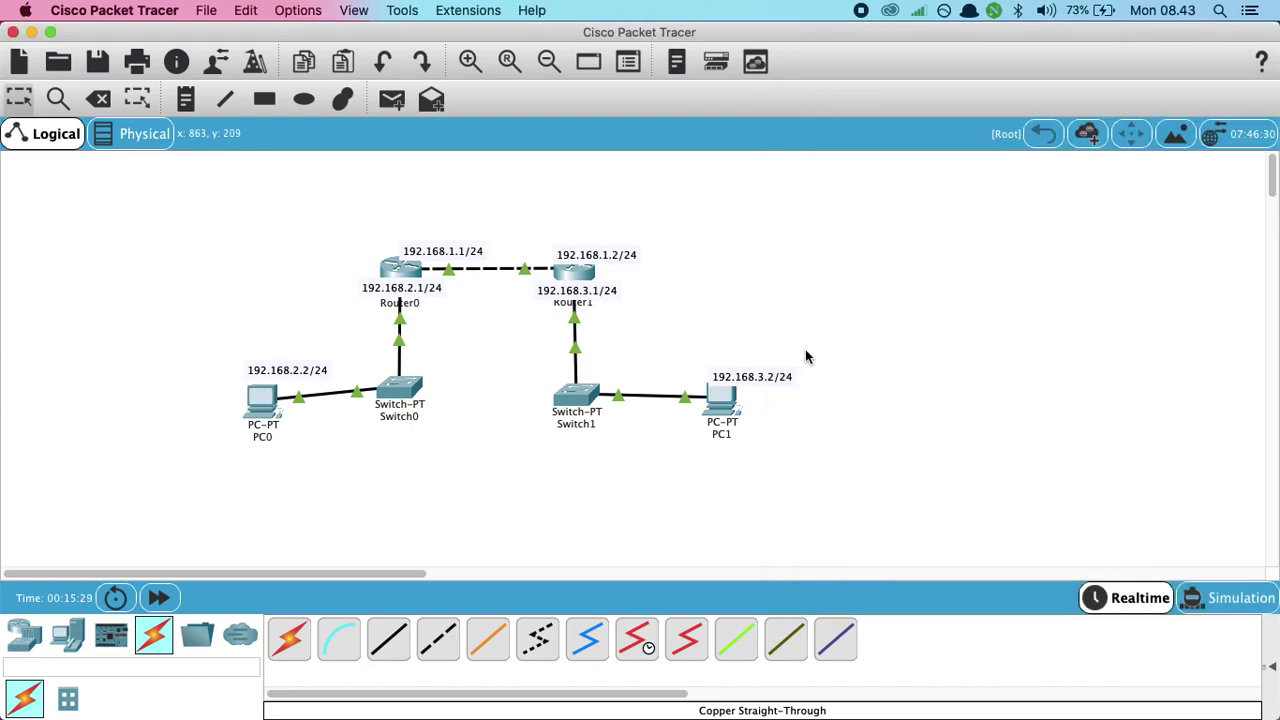
Ping PC0 at 192.168.2.2 from PC1's Command Prompt and close PC1's window.
{"action": "left_click", "coordinate": [720, 405]}
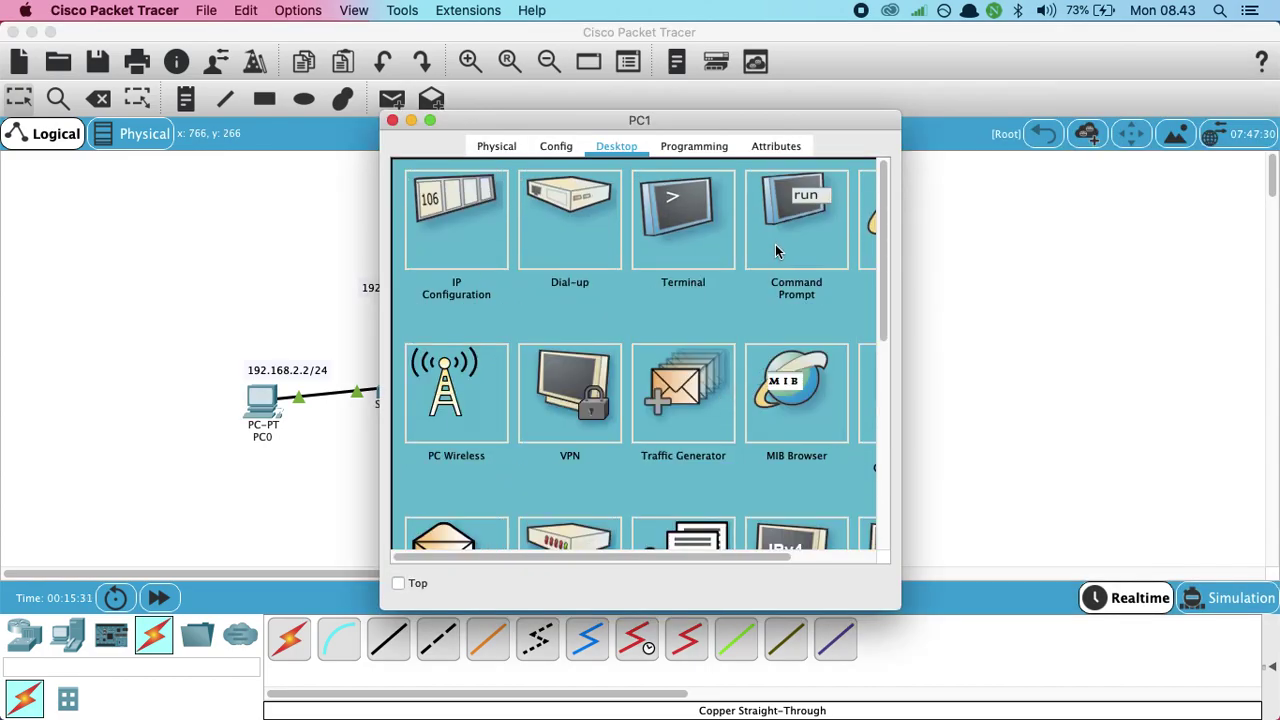
{"action": "left_click", "coordinate": [776, 244]}
{"action": "left_click_drag", "start_coordinate": [513, 123], "coordinate": [803, 98]}
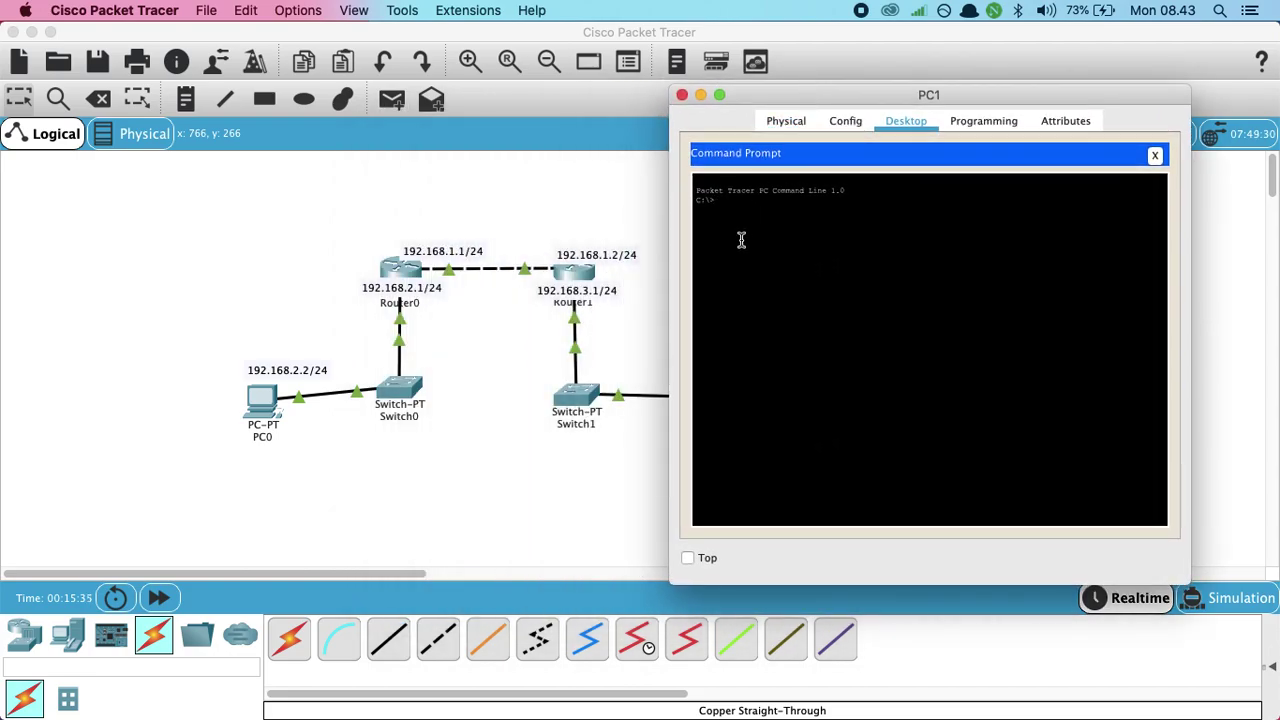
{"action": "type", "text": "ping 192.168.2.2"}
{"action": "key", "text": "Return"}
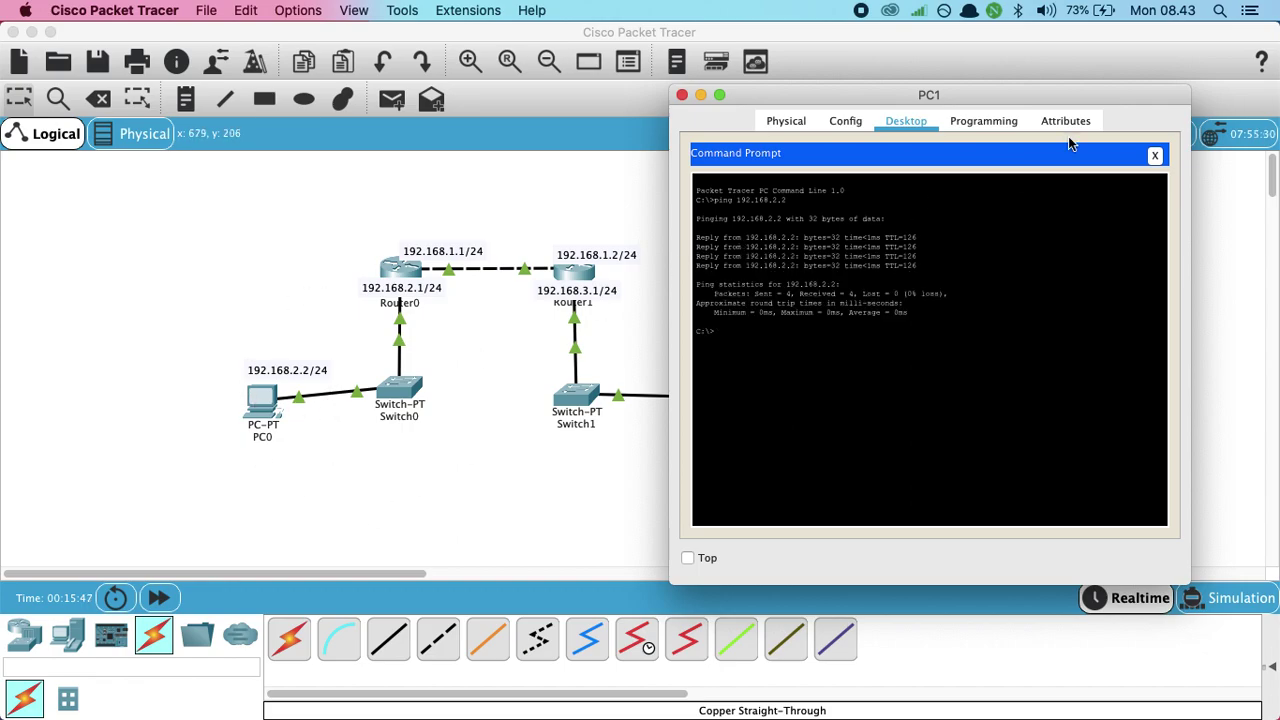
{"action": "left_click", "coordinate": [1157, 157]}
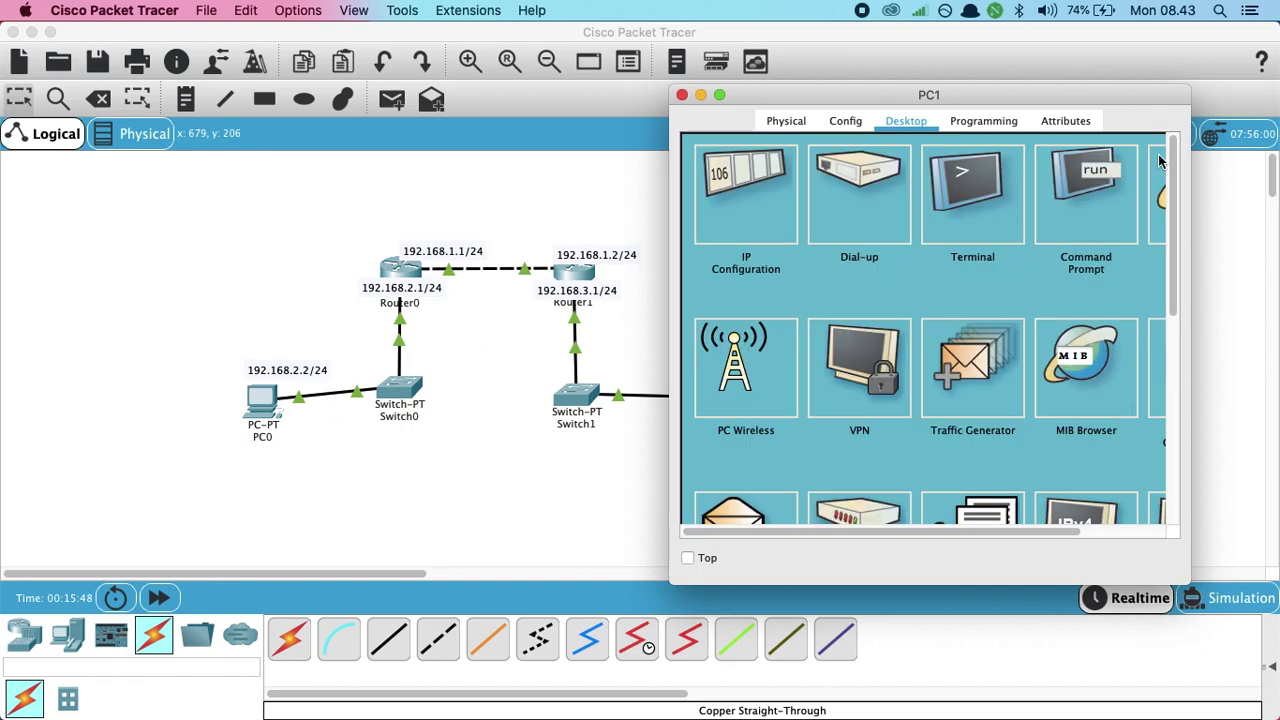
{"action": "left_click", "coordinate": [682, 96]}
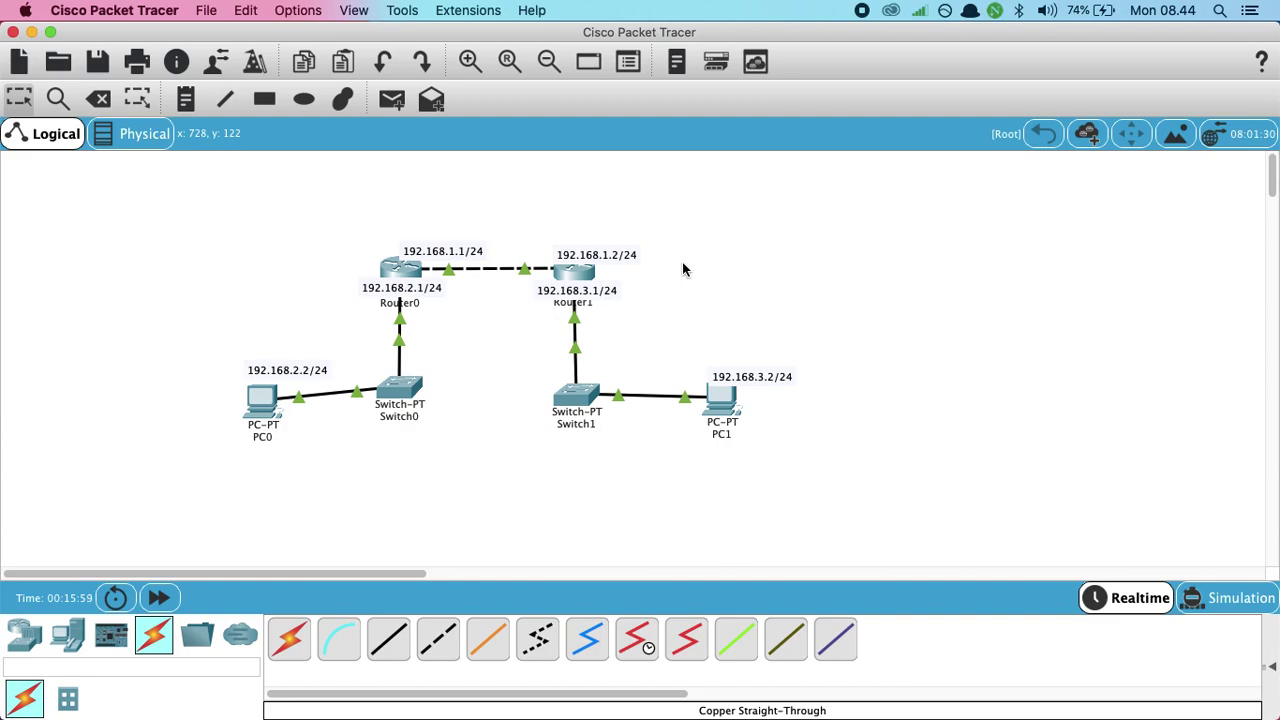
Examine the static route and RIP routing configuration of Router0.
{"action": "left_click", "coordinate": [406, 268]}
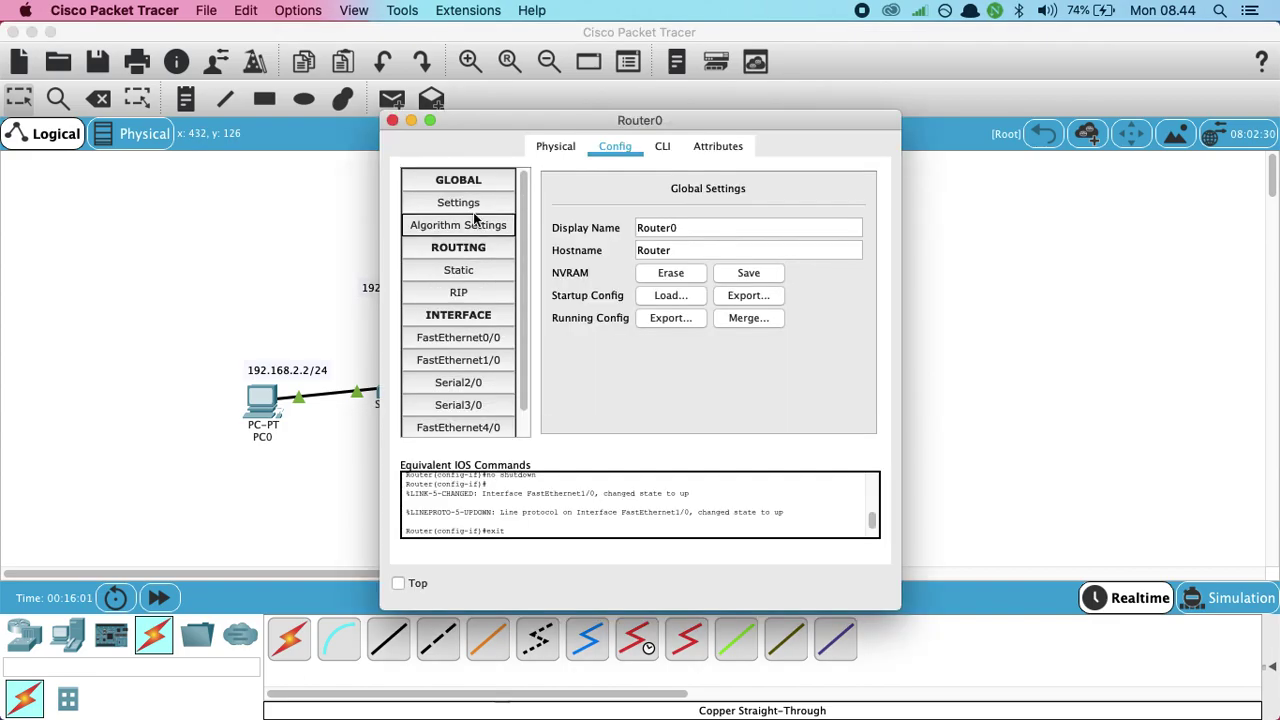
{"action": "left_click", "coordinate": [464, 290]}
{"action": "left_click", "coordinate": [478, 271]}
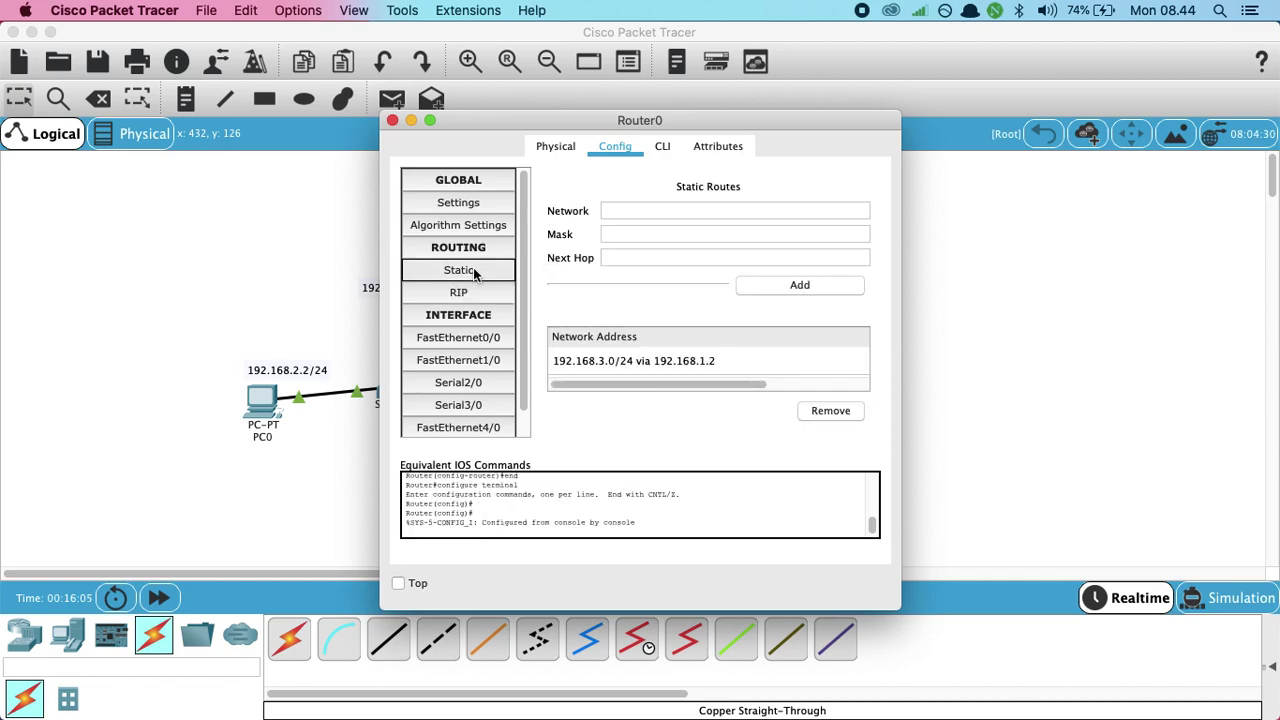
{"action": "left_click", "coordinate": [485, 291]}
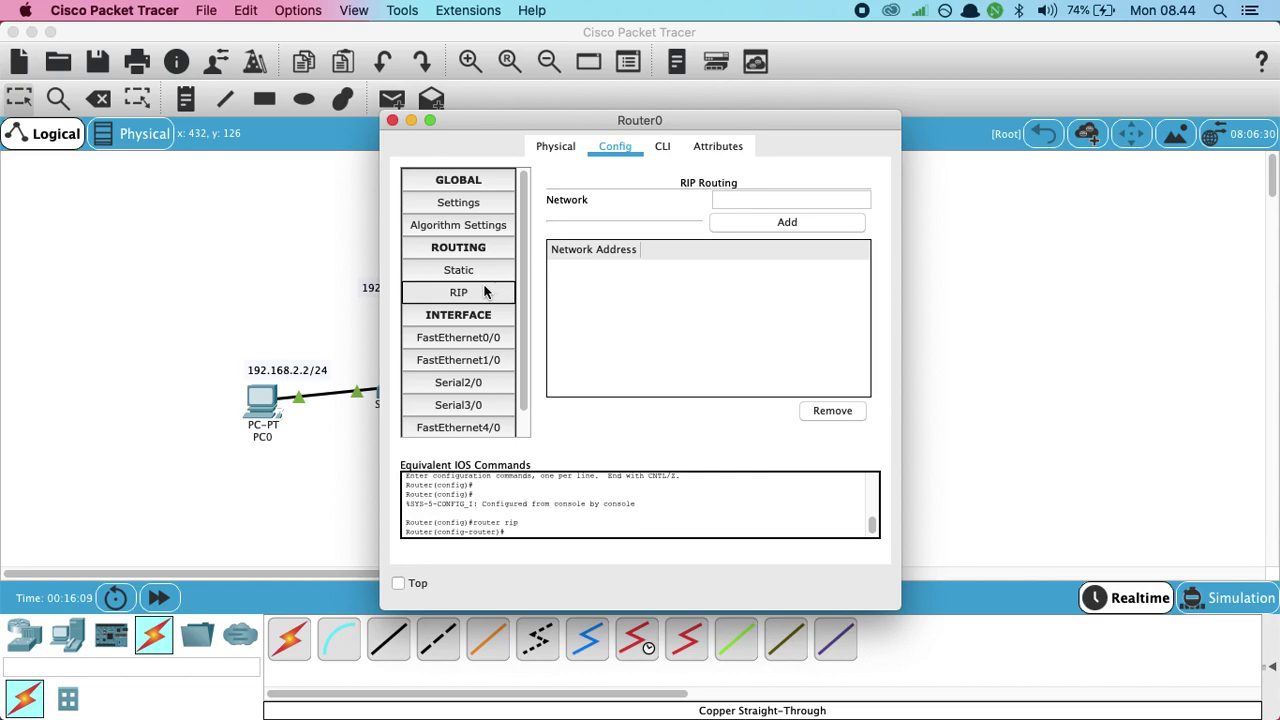
Review Router0's IOS command-line output from its start and compare it with the configuration view, and close the router's window.
{"action": "left_click", "coordinate": [664, 150]}
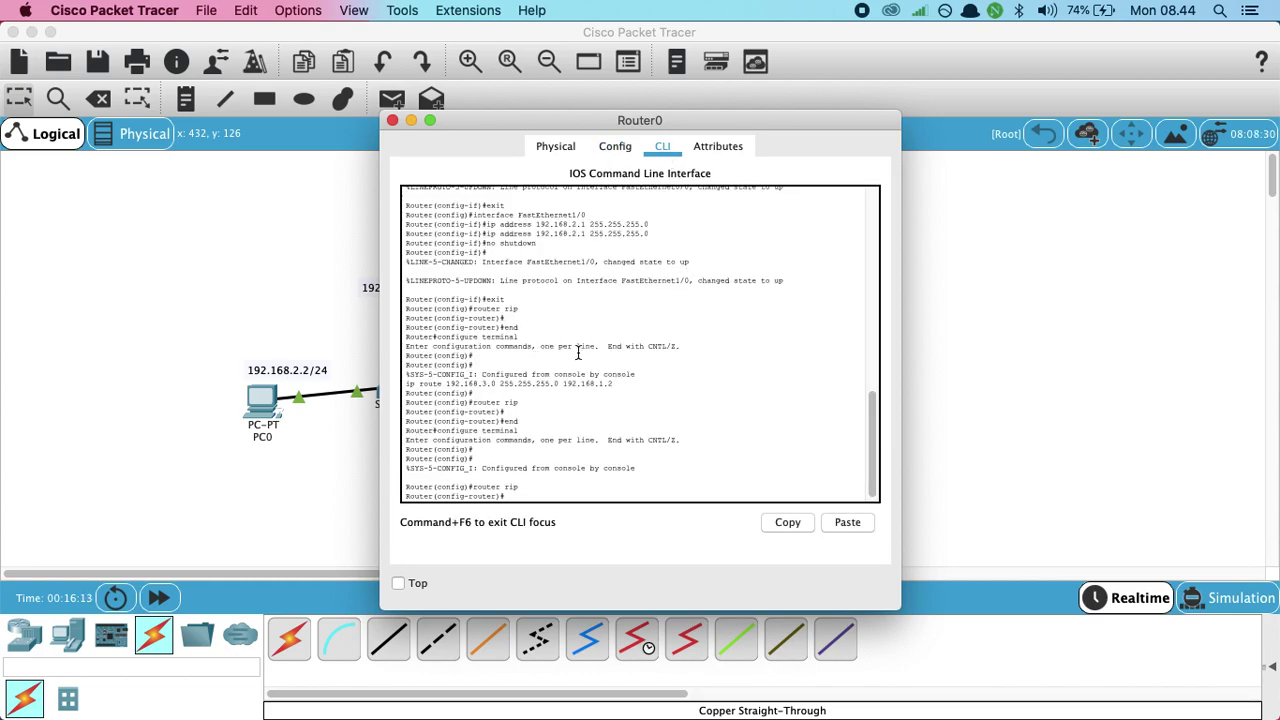
{"action": "scroll", "coordinate": [577, 352], "scroll_direction": "down", "scroll_amount": 1}
{"action": "scroll", "coordinate": [481, 357], "scroll_direction": "up", "scroll_amount": 15}
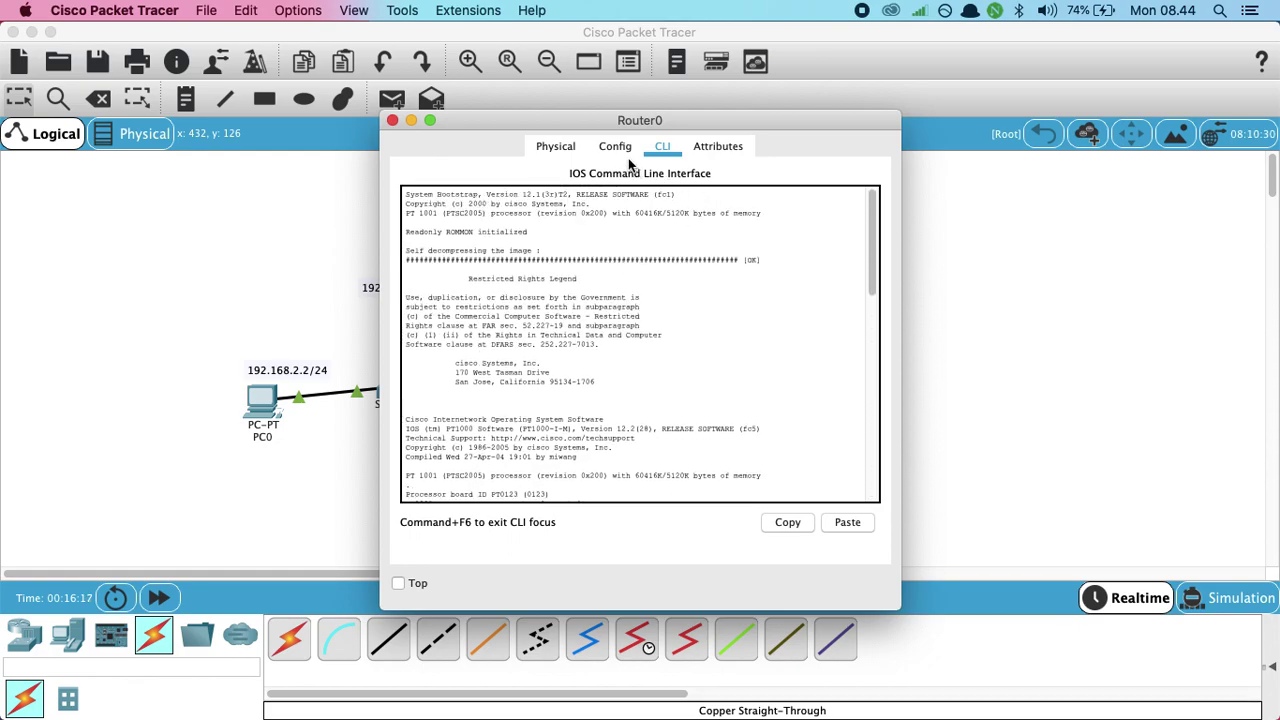
{"action": "left_click", "coordinate": [615, 147]}
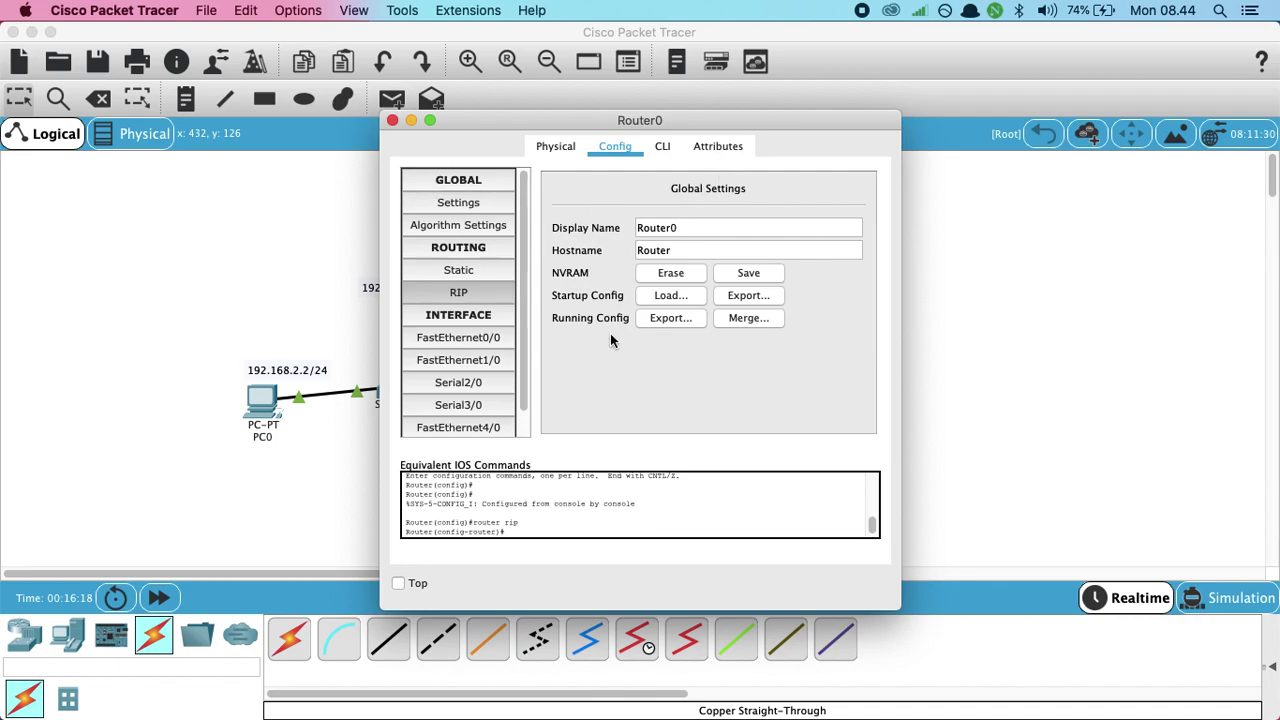
{"action": "left_click", "coordinate": [661, 148]}
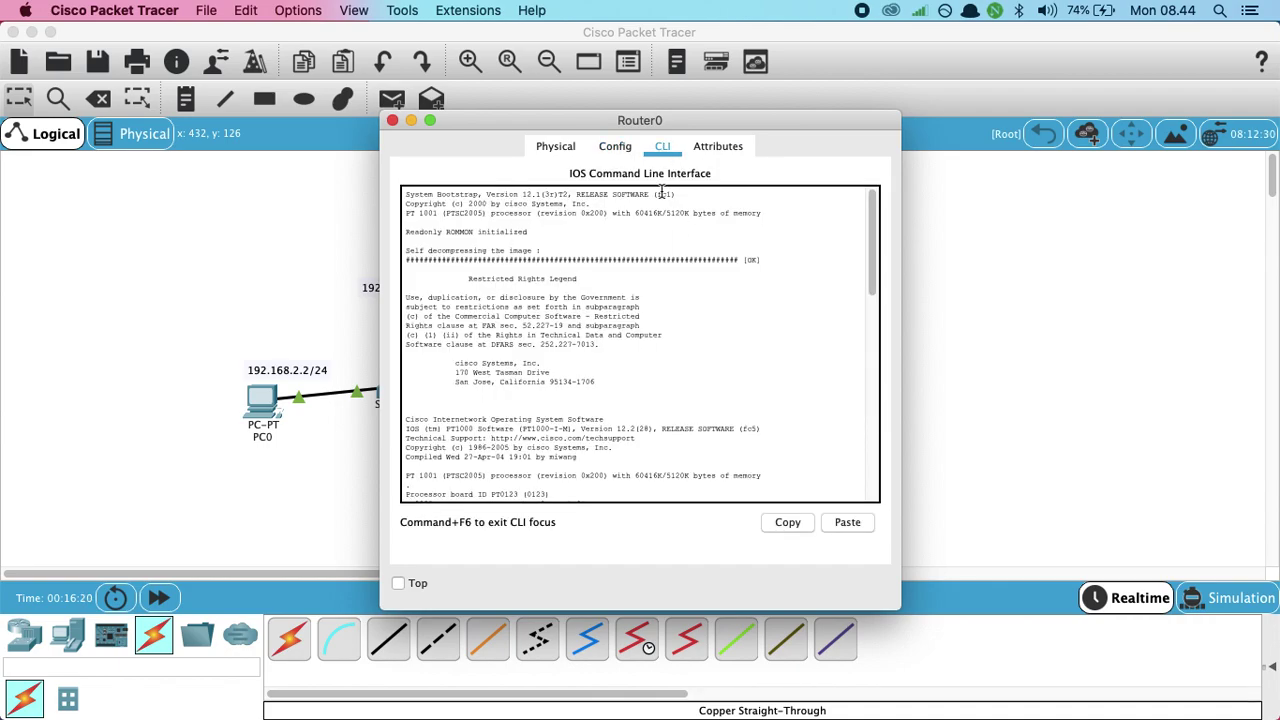
{"action": "left_click", "coordinate": [615, 148]}
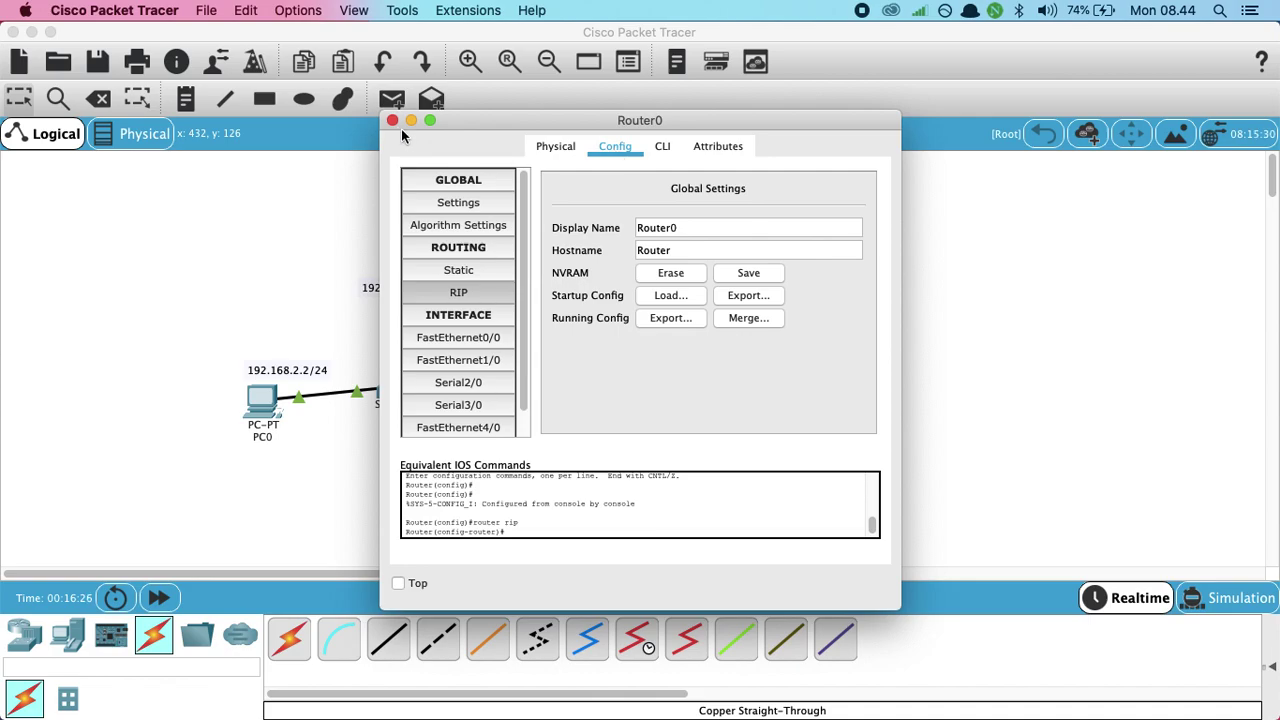
{"action": "left_click", "coordinate": [393, 121]}
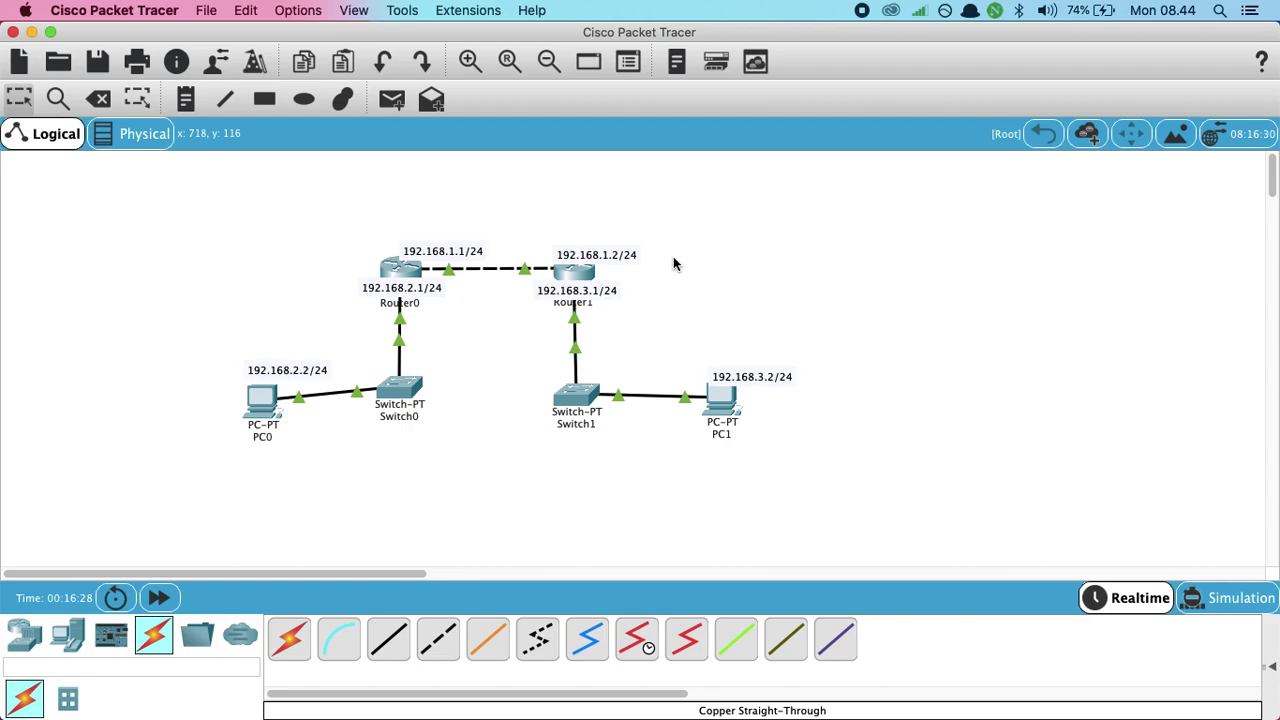